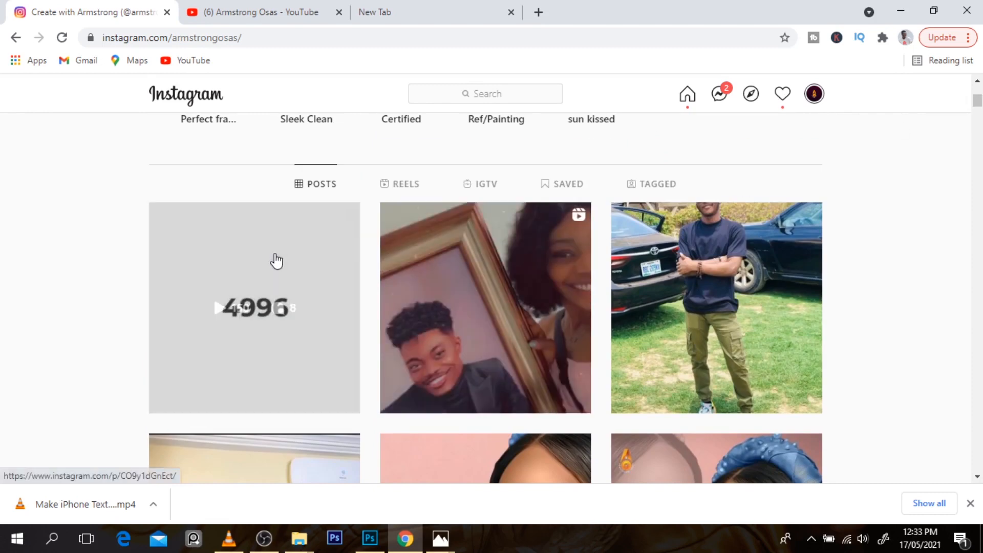
- View the YouTube subscriber milestone post on the profile and close it
{"action": "left_click", "coordinate": [274, 259]}
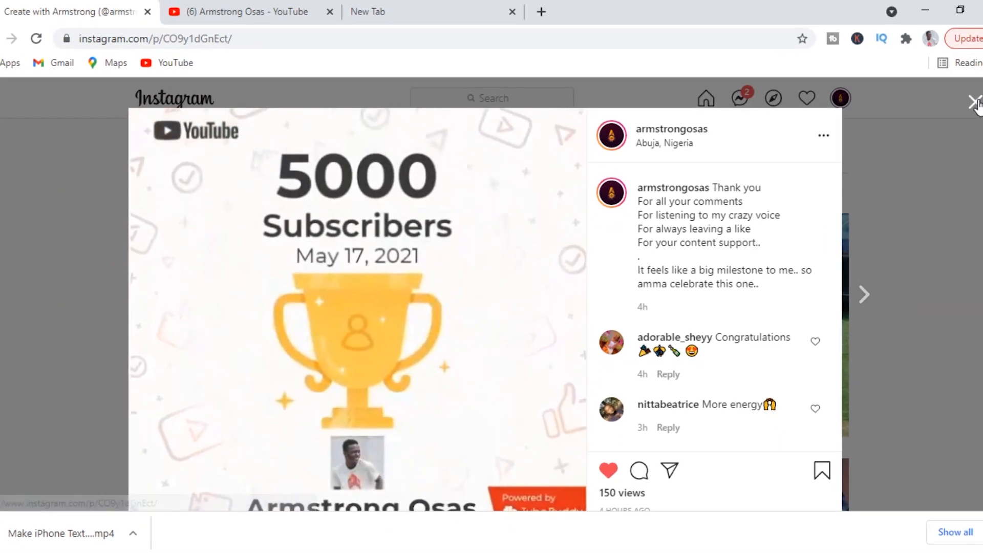
{"action": "left_click", "coordinate": [982, 88]}
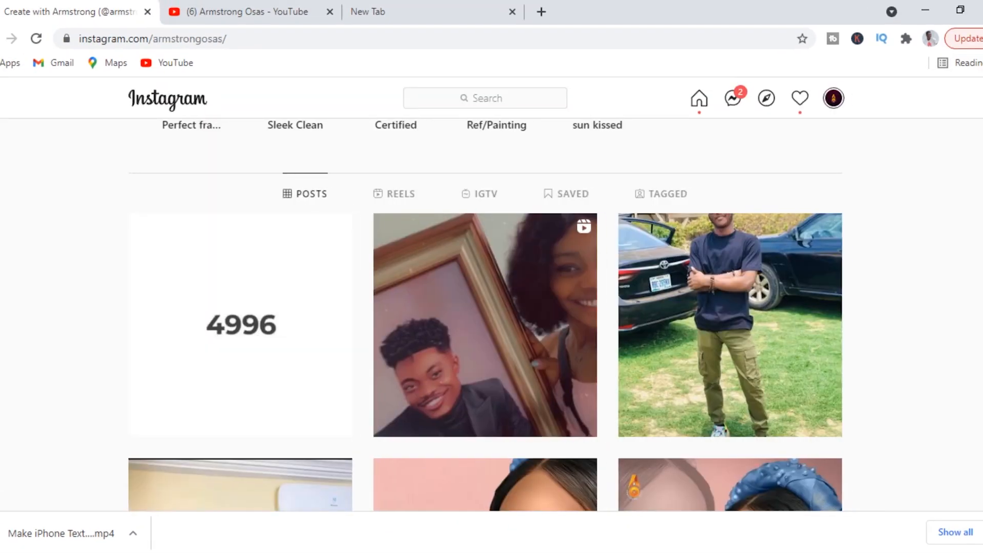
- Browse the profile's posted portraits and view the teal-background birthday portrait of the man in round glasses
{"action": "scroll", "coordinate": [486, 315], "scroll_direction": "down", "scroll_amount": 3}
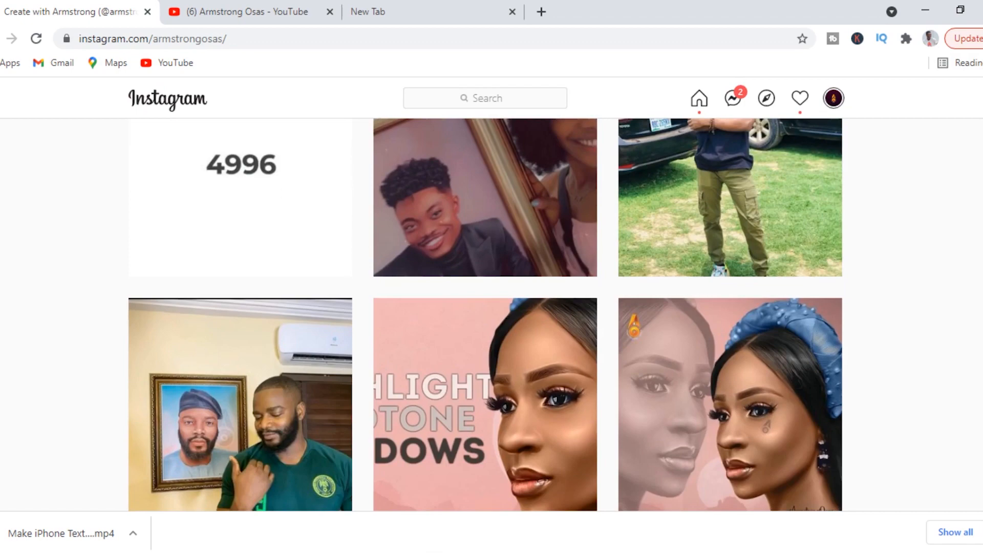
{"action": "scroll", "coordinate": [486, 315], "scroll_direction": "down", "scroll_amount": 20}
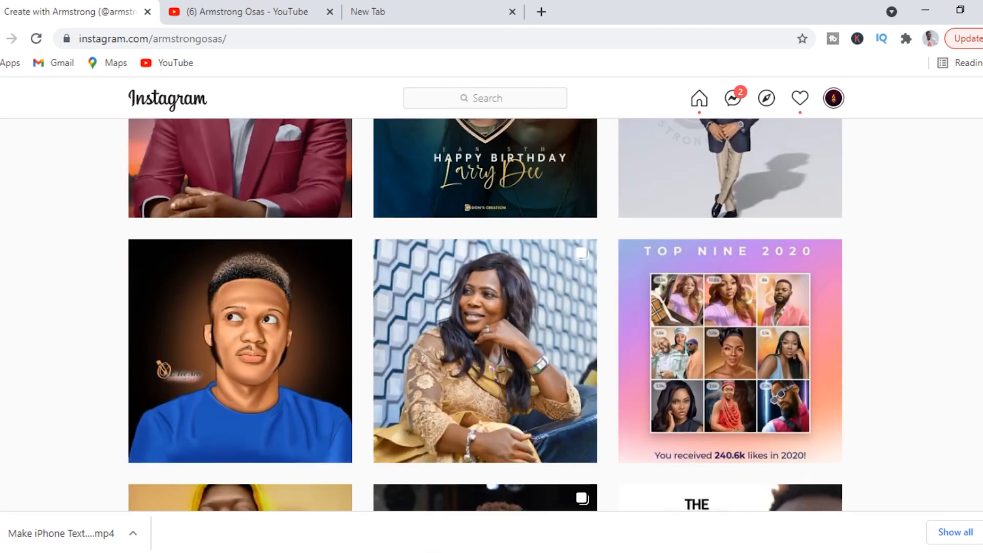
{"action": "scroll", "coordinate": [486, 315], "scroll_direction": "down", "scroll_amount": 8}
{"action": "scroll", "coordinate": [486, 315], "scroll_direction": "up", "scroll_amount": 11}
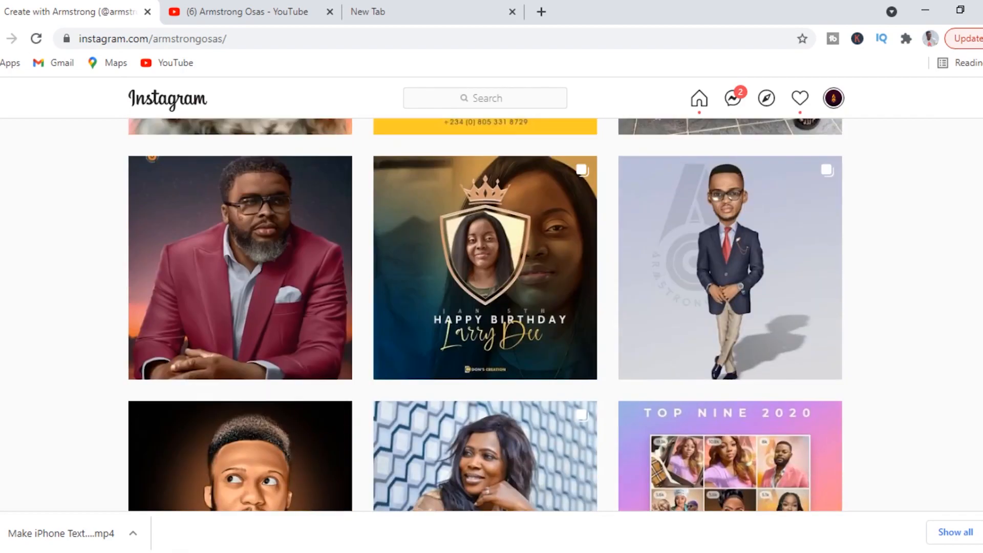
{"action": "scroll", "coordinate": [486, 315], "scroll_direction": "down", "scroll_amount": 10}
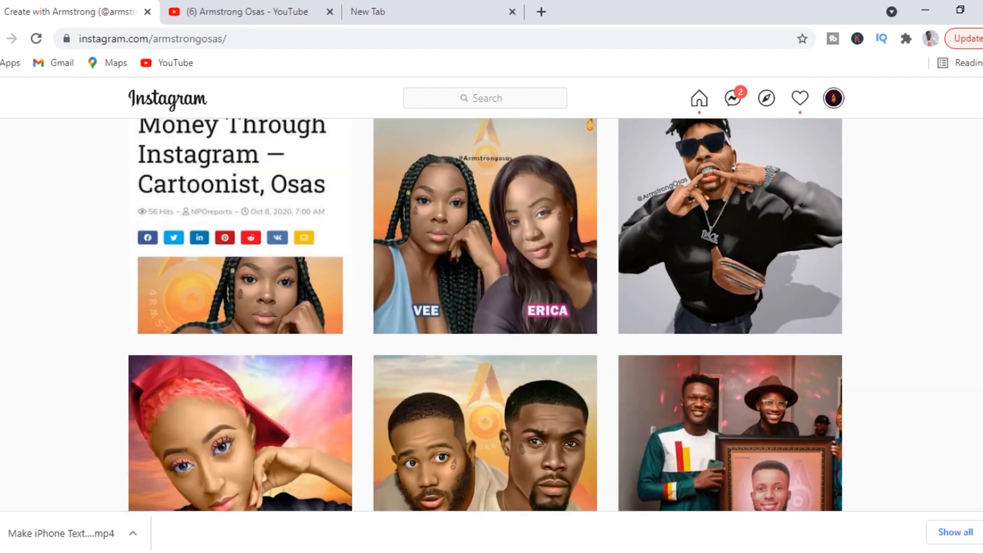
{"action": "scroll", "coordinate": [486, 315], "scroll_direction": "down", "scroll_amount": 11}
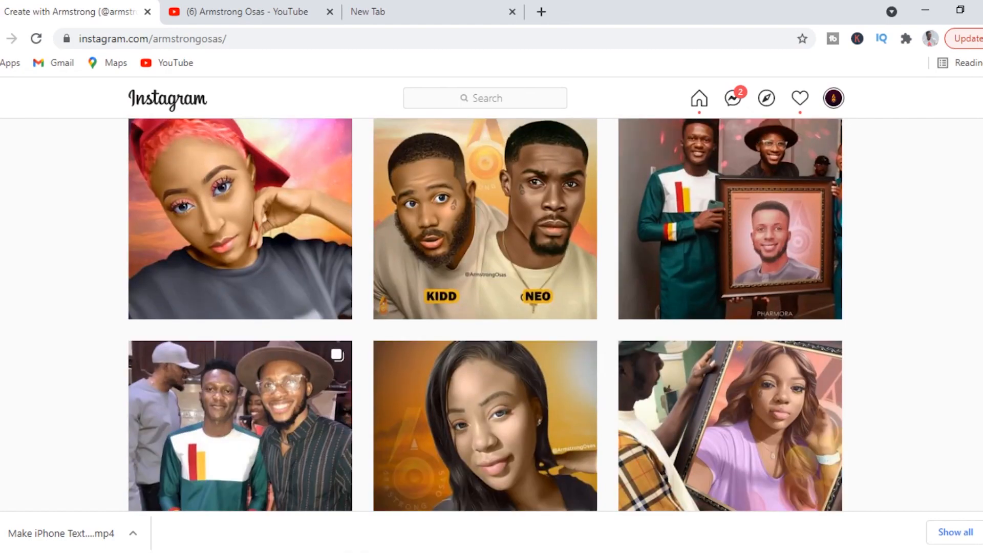
{"action": "scroll", "coordinate": [485, 315], "scroll_direction": "down", "scroll_amount": 5}
{"action": "scroll", "coordinate": [485, 315], "scroll_direction": "down", "scroll_amount": 10}
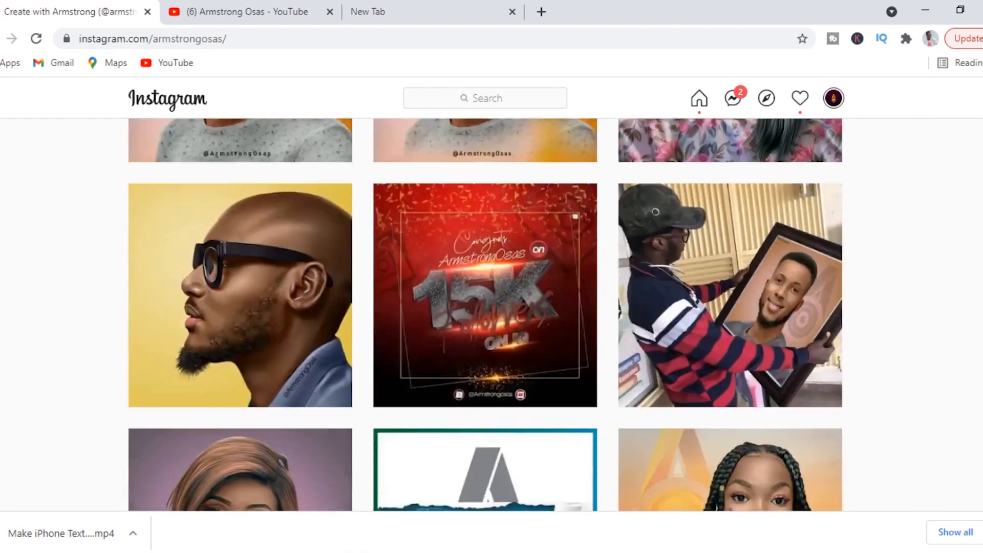
{"action": "scroll", "coordinate": [486, 315], "scroll_direction": "down", "scroll_amount": 17}
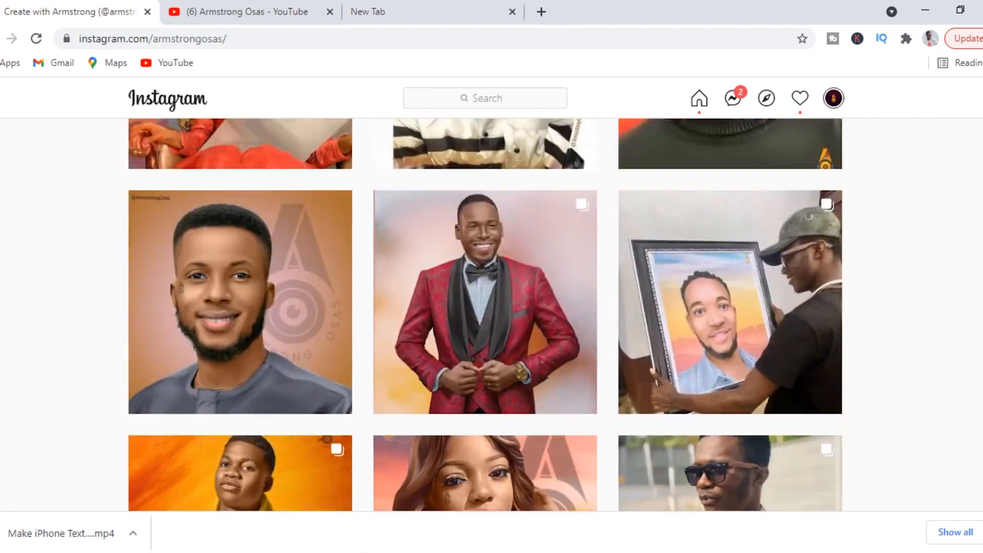
{"action": "scroll", "coordinate": [485, 315], "scroll_direction": "down", "scroll_amount": 5}
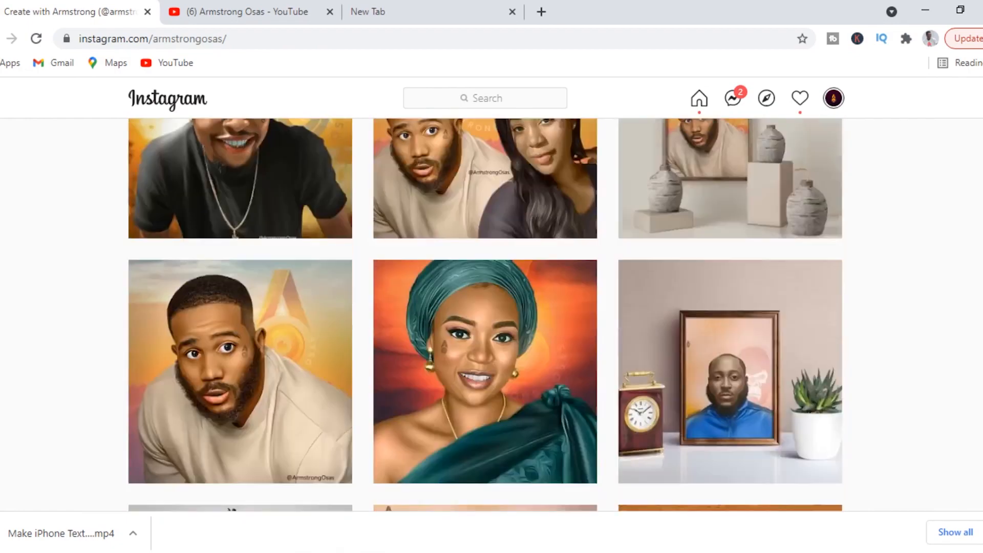
{"action": "scroll", "coordinate": [485, 315], "scroll_direction": "down", "scroll_amount": 15}
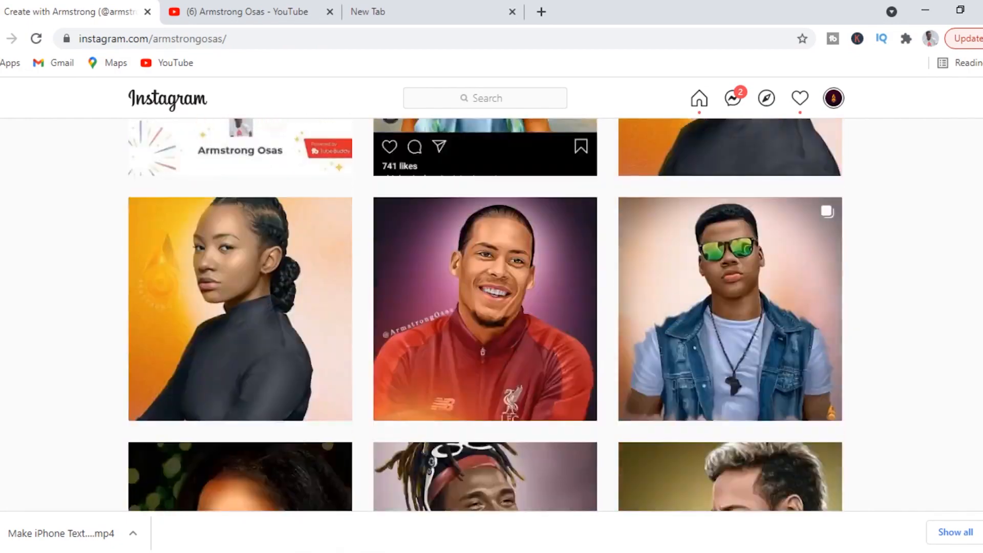
{"action": "scroll", "coordinate": [485, 315], "scroll_direction": "down", "scroll_amount": 15}
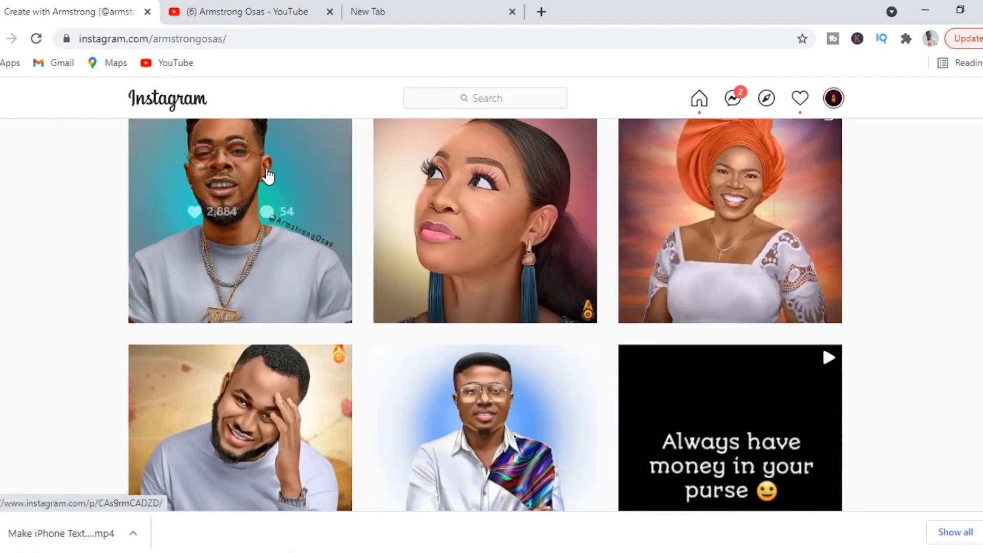
{"action": "left_click", "coordinate": [268, 172]}
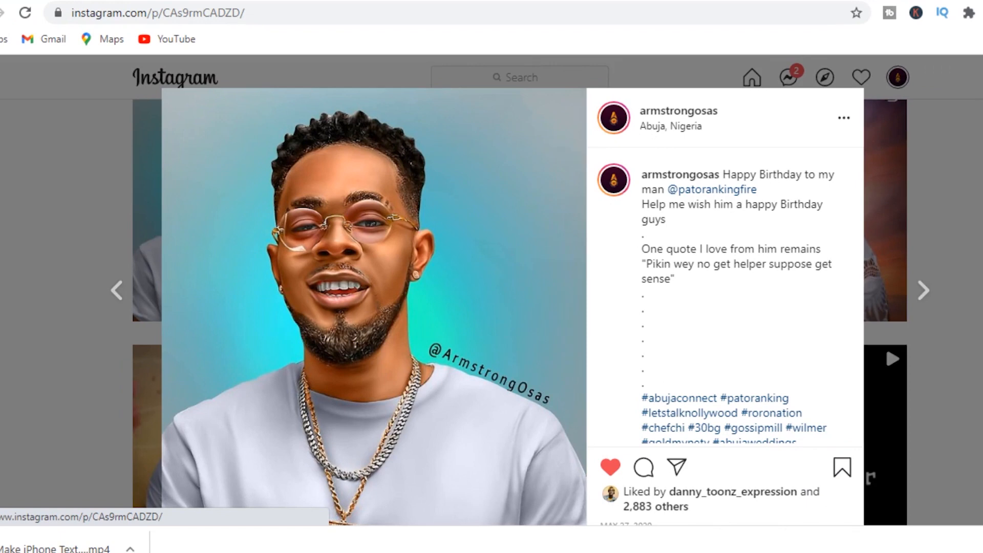
{"action": "left_click", "coordinate": [979, 216]}
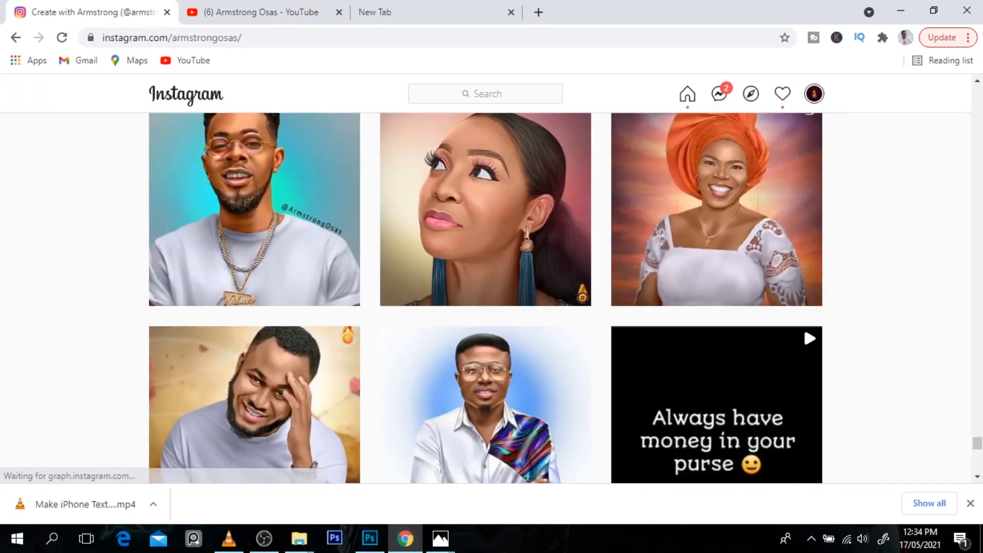
- Show the posts the profile is tagged in and view the portrait of the bearded man in a black hat
{"action": "left_click_drag", "start_coordinate": [978, 443], "coordinate": [978, 100]}
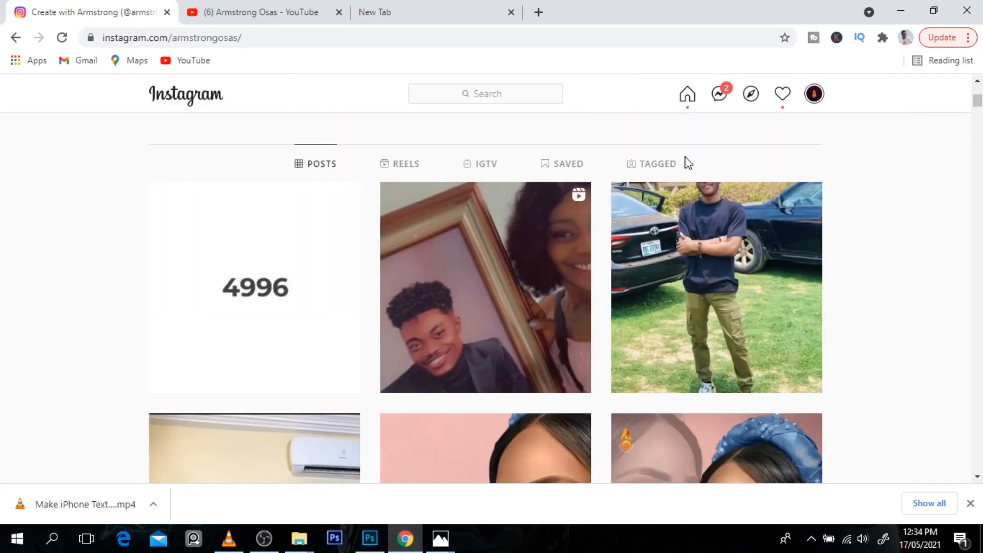
{"action": "left_click", "coordinate": [652, 164]}
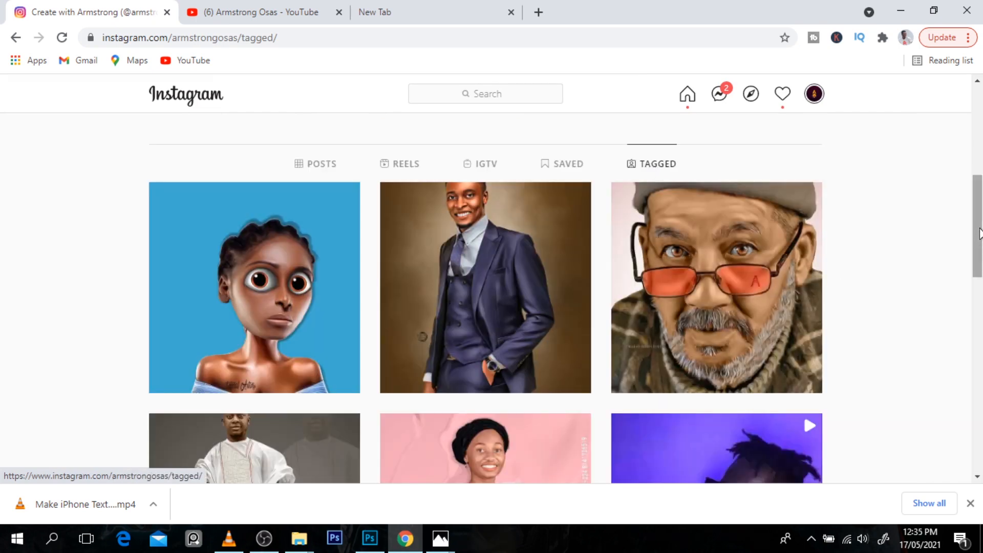
{"action": "left_click_drag", "start_coordinate": [980, 233], "coordinate": [966, 552]}
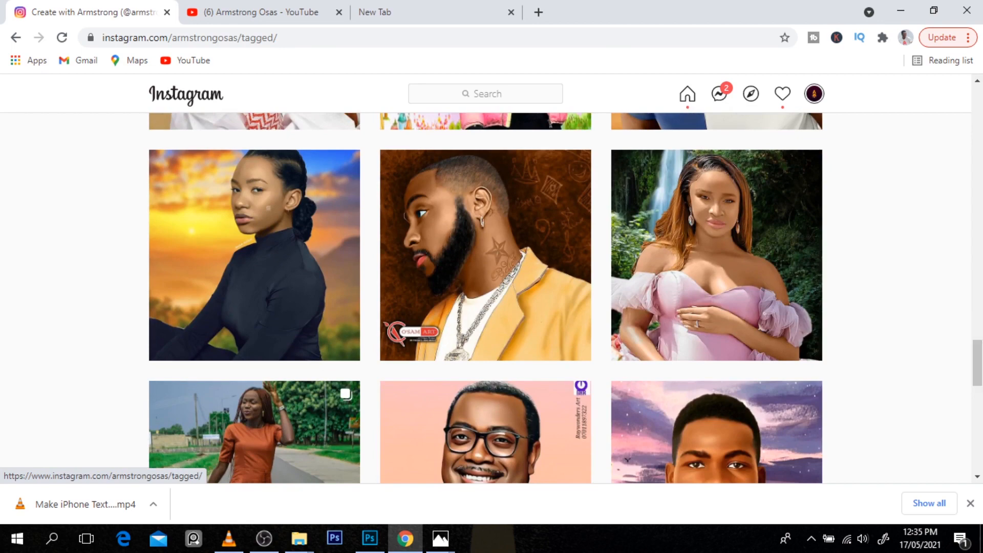
{"action": "left_click_drag", "start_coordinate": [979, 375], "coordinate": [979, 450]}
{"action": "scroll", "coordinate": [485, 298], "scroll_direction": "down", "scroll_amount": 1}
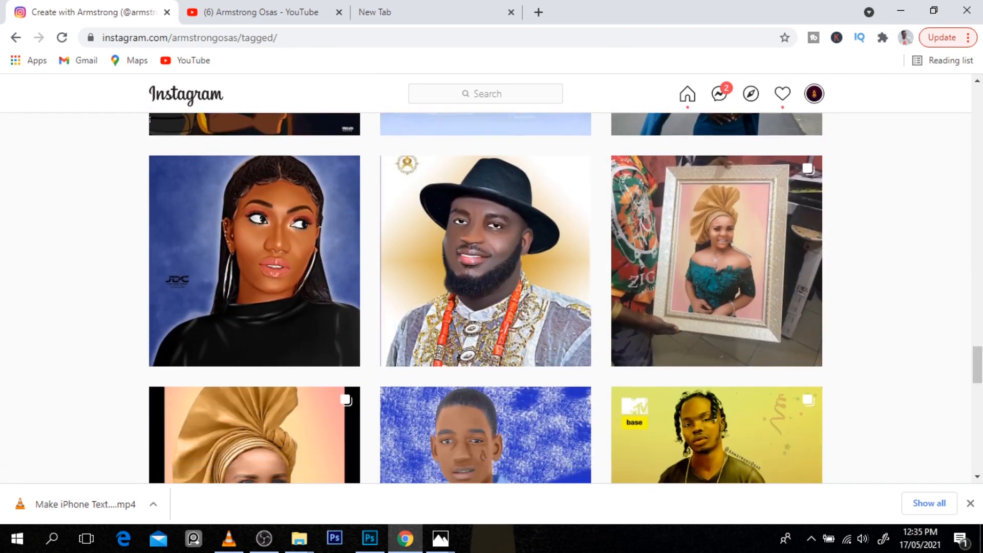
{"action": "left_click", "coordinate": [490, 214]}
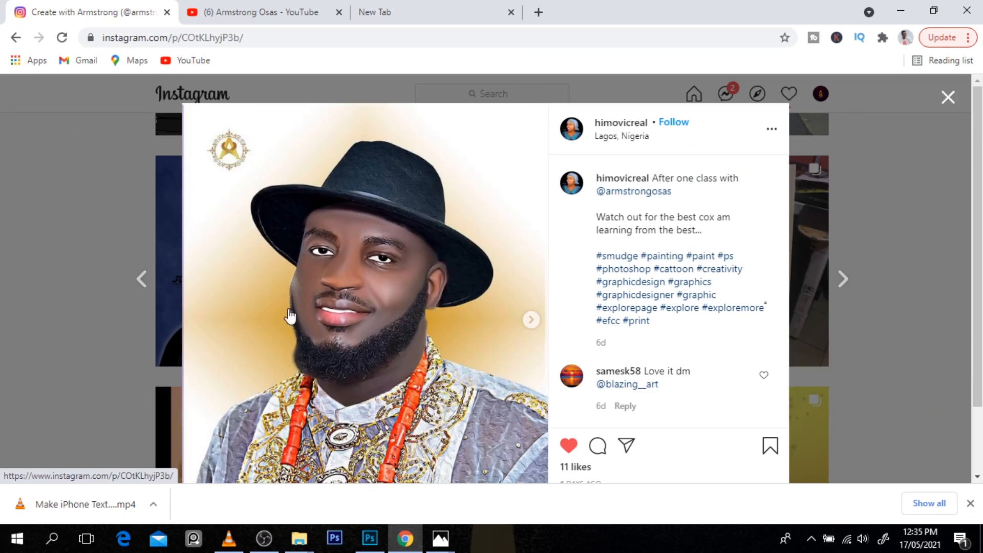
{"action": "left_click", "coordinate": [949, 99]}
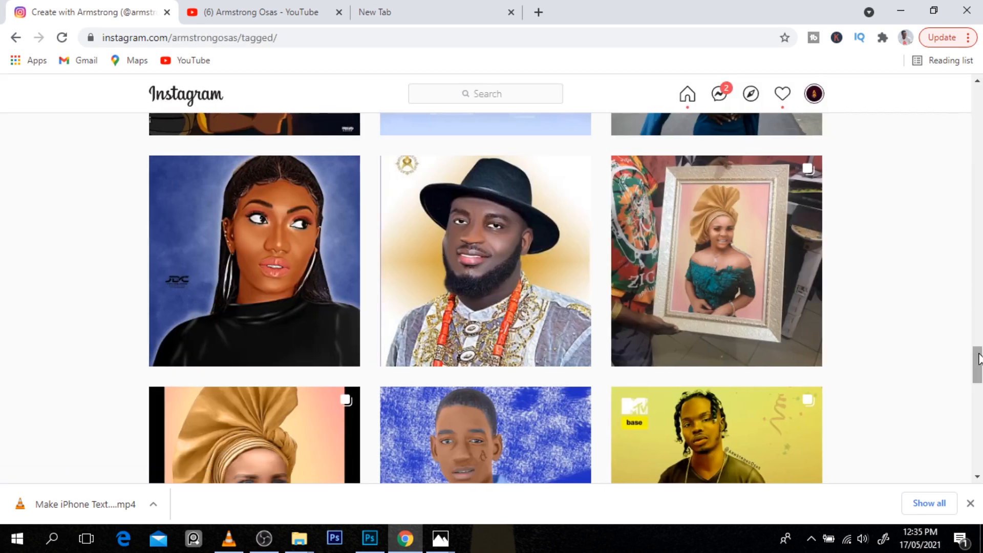
- View the tagged portrait of the bearded man in a plaid shirt and read its caption and comments
{"action": "scroll", "coordinate": [980, 359], "scroll_direction": "down", "scroll_amount": 18}
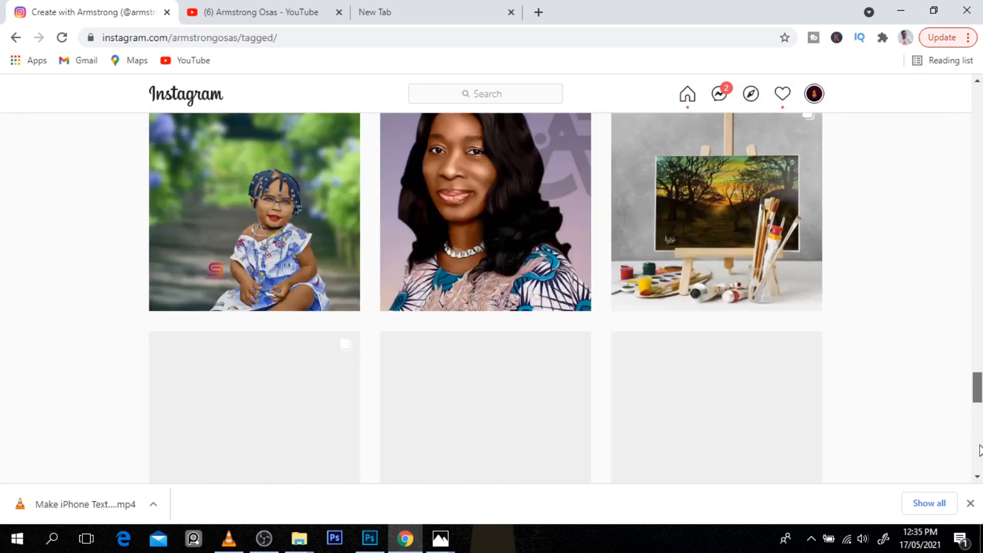
{"action": "scroll", "coordinate": [979, 450], "scroll_direction": "down", "scroll_amount": 5}
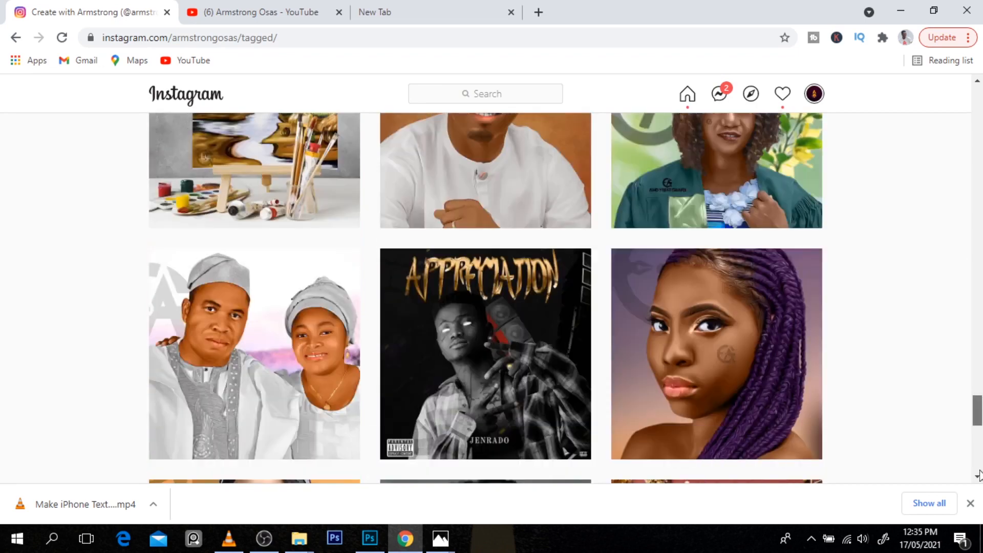
{"action": "scroll", "coordinate": [979, 476], "scroll_direction": "down", "scroll_amount": 5}
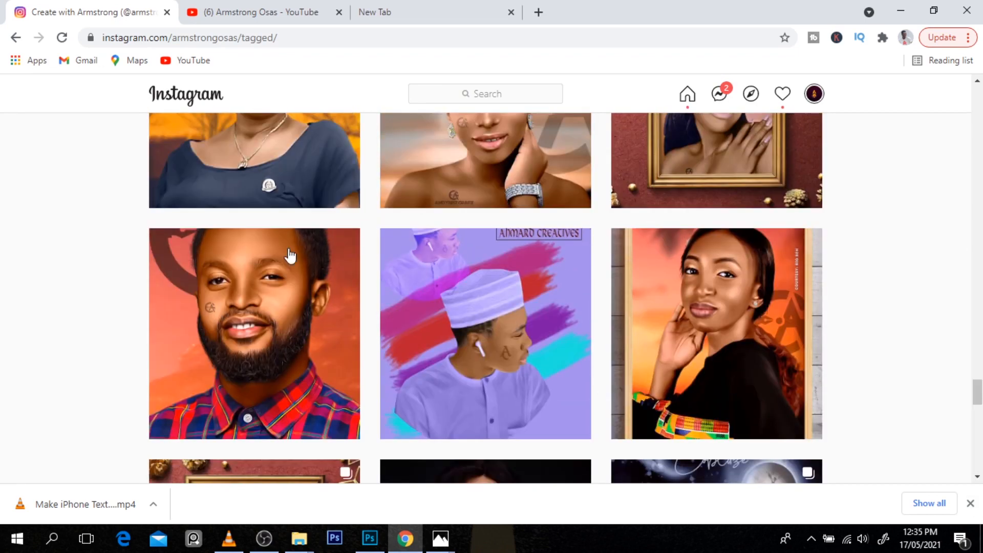
{"action": "left_click", "coordinate": [254, 259]}
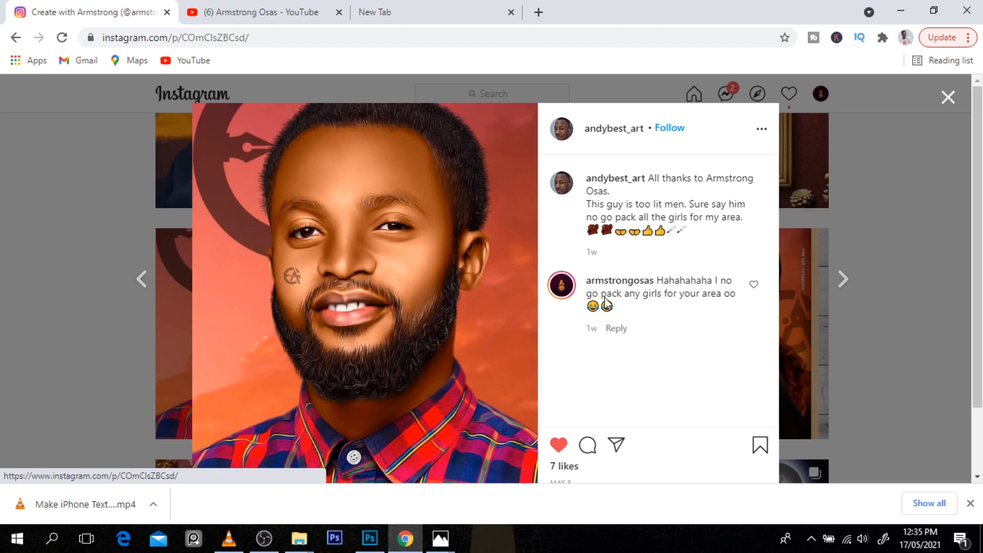
{"action": "left_click", "coordinate": [948, 98]}
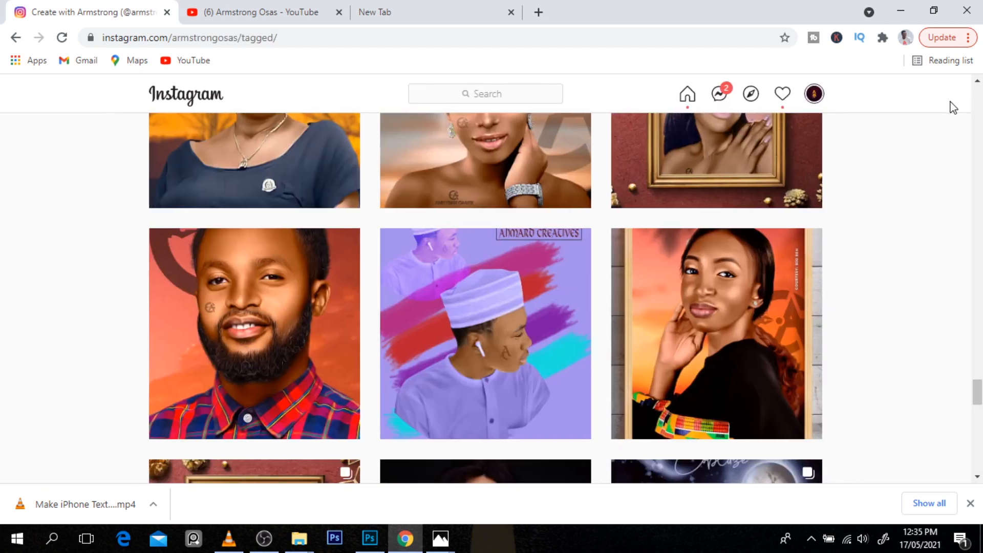
{"action": "left_click", "coordinate": [231, 279]}
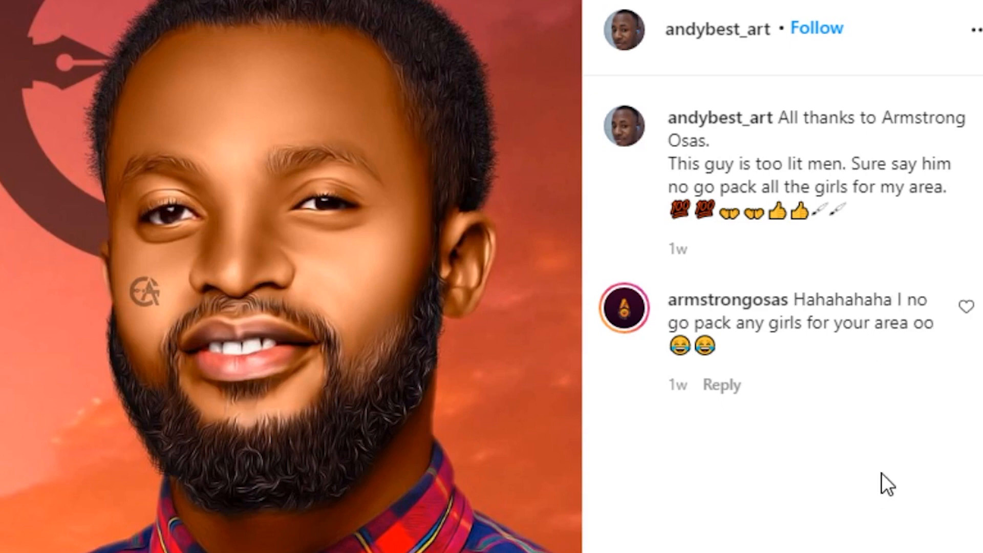
{"action": "left_click", "coordinate": [960, 299]}
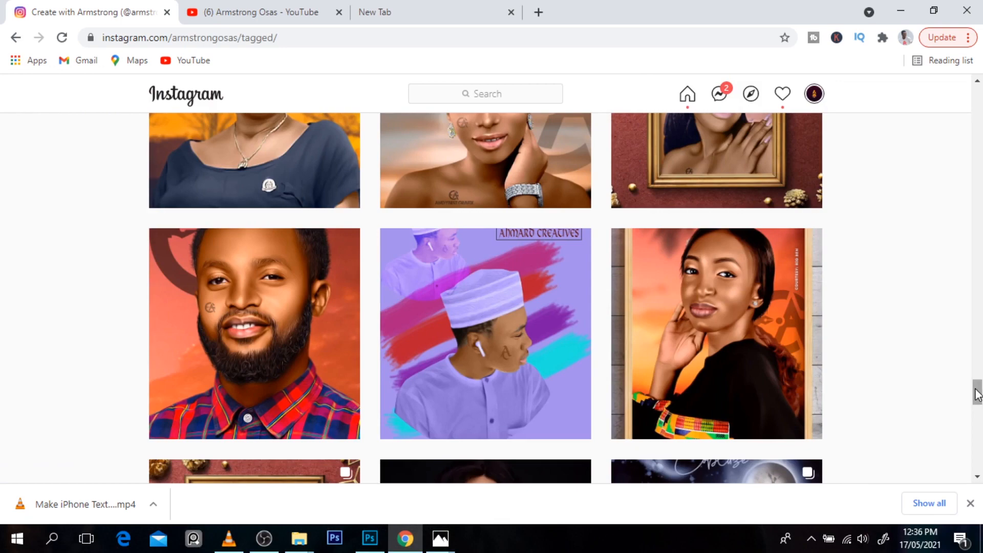
- View the tagged smudge portrait of the bearded man in a light blue beret and sunglasses
{"action": "left_click_drag", "start_coordinate": [978, 394], "coordinate": [968, 463]}
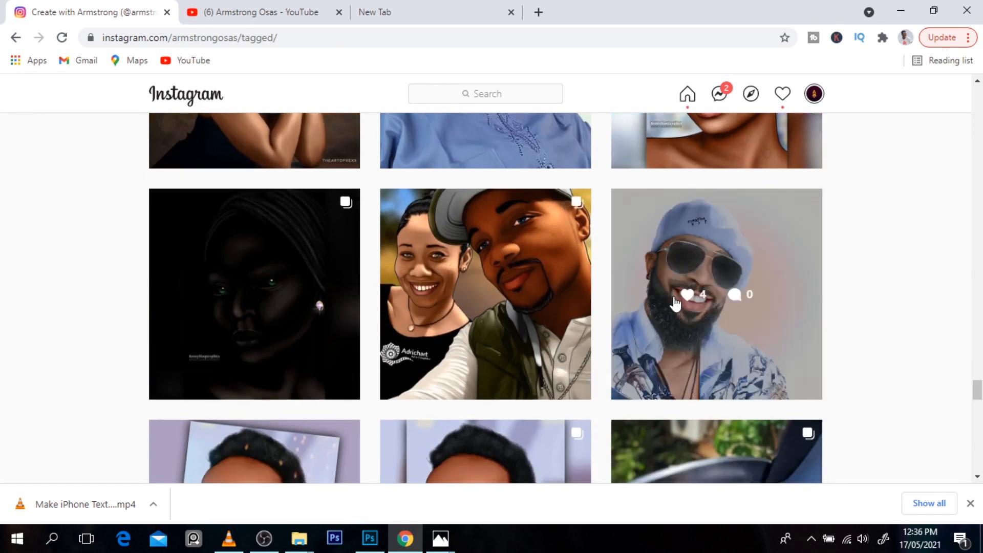
{"action": "left_click", "coordinate": [676, 304]}
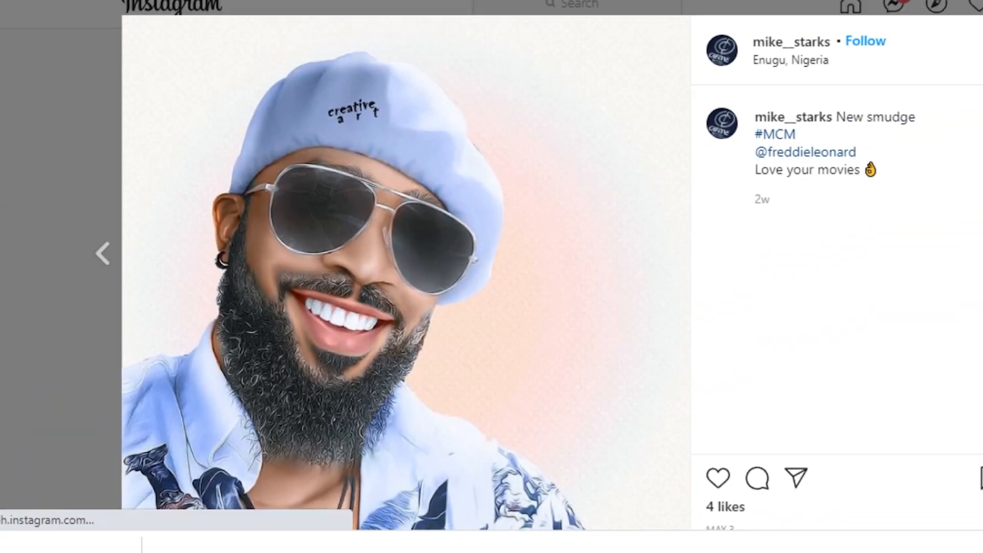
{"action": "left_click", "coordinate": [968, 297]}
{"action": "mouse_move", "coordinate": [979, 397]}
{"action": "left_mouse_down"}
{"action": "mouse_move", "coordinate": [978, 415]}
{"action": "mouse_move", "coordinate": [979, 84]}
{"action": "mouse_move", "coordinate": [966, 204]}
{"action": "mouse_move", "coordinate": [969, 399]}
{"action": "left_mouse_up"}
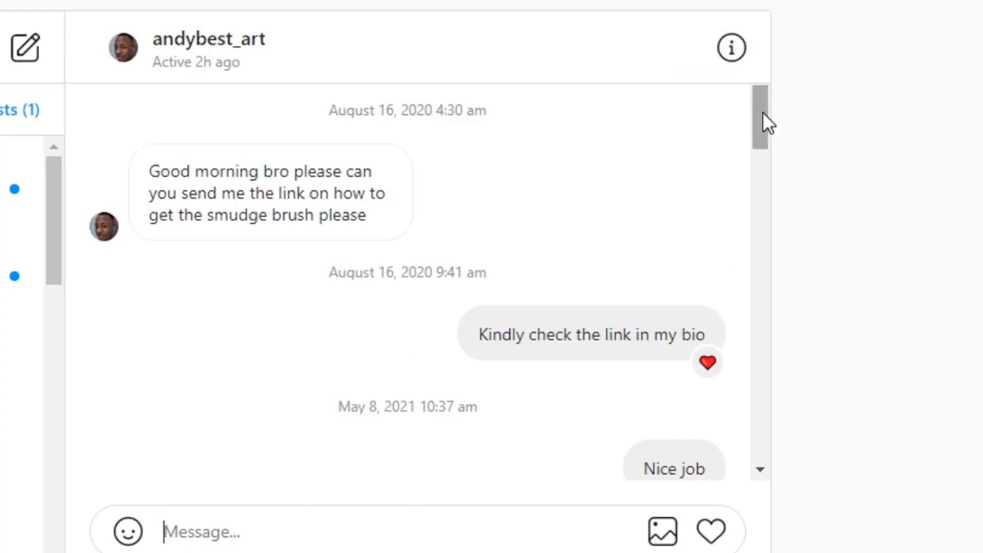
- Read through the direct-message conversation with the artist of the plaid-shirt portrait
{"action": "left_click_drag", "start_coordinate": [763, 113], "coordinate": [759, 182]}
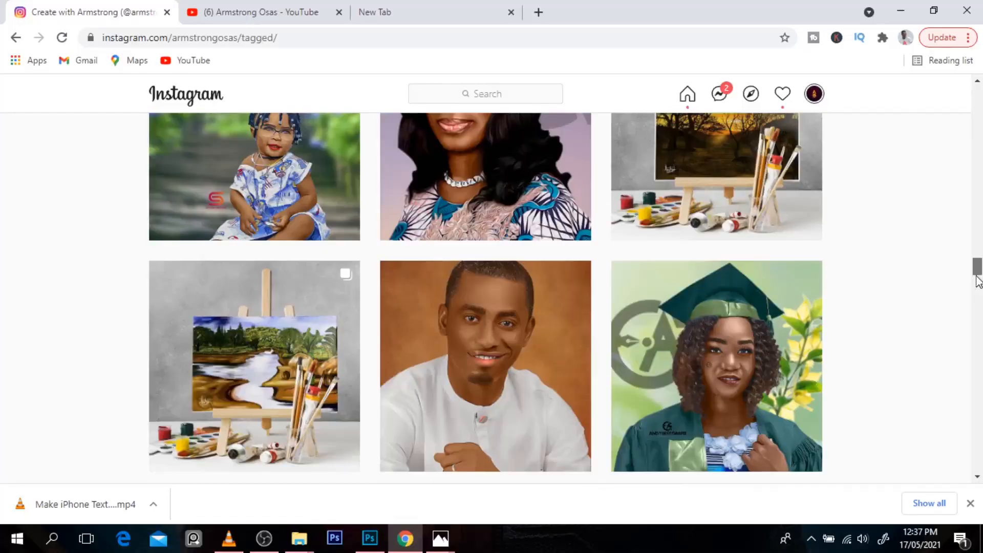
- Open the artist's profile from the tagged plaid-shirt portrait post and follow the account back
{"action": "left_click_drag", "start_coordinate": [977, 277], "coordinate": [977, 313]}
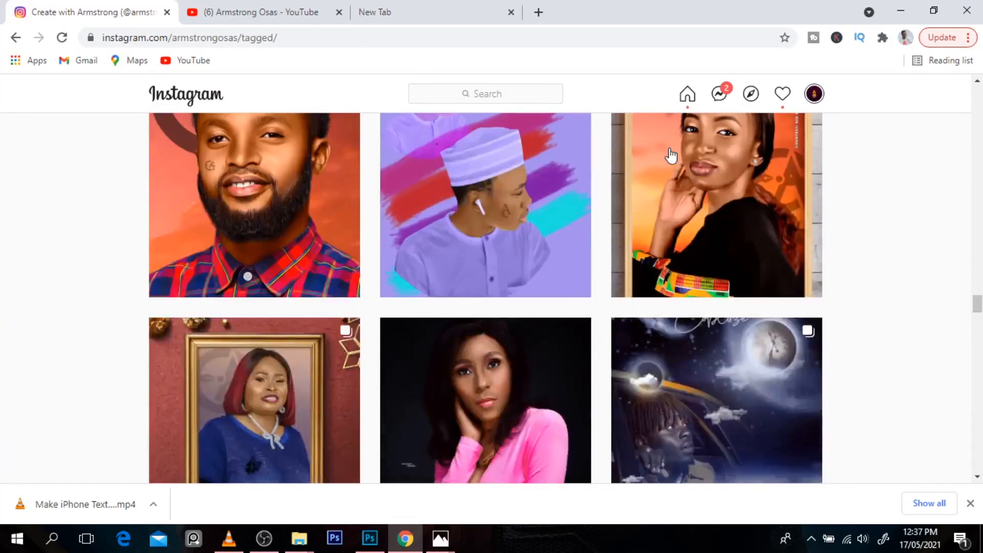
{"action": "left_click", "coordinate": [306, 135]}
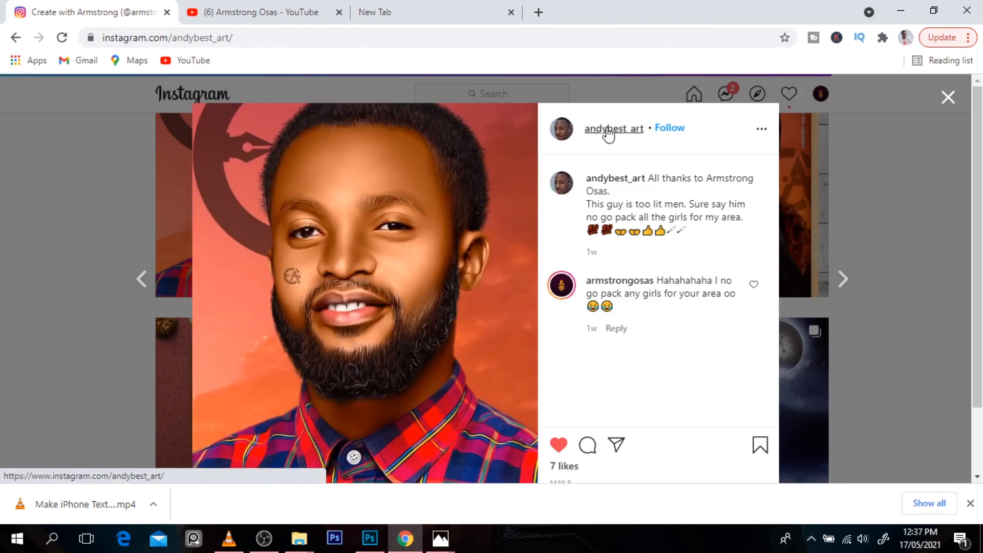
{"action": "left_click", "coordinate": [608, 133]}
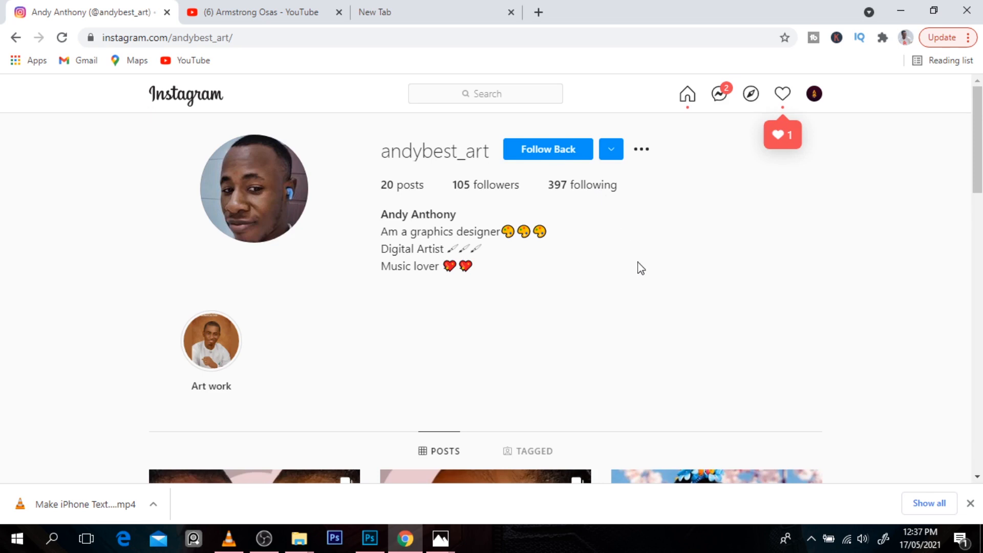
{"action": "left_click", "coordinate": [558, 160]}
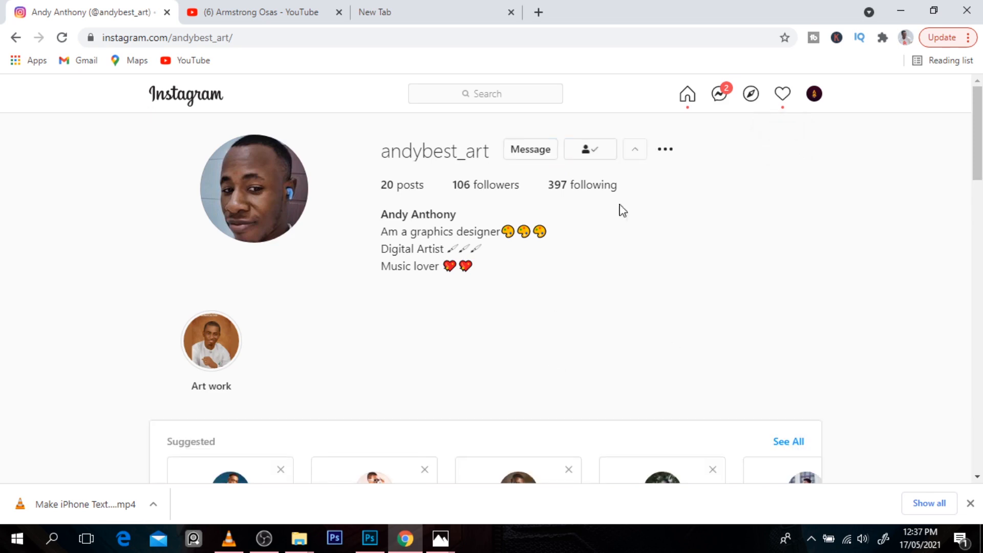
- Open the direct-message conversation from the artist's profile and read it from the first smudge-brush request through the hairbrush replies
{"action": "left_click", "coordinate": [533, 149]}
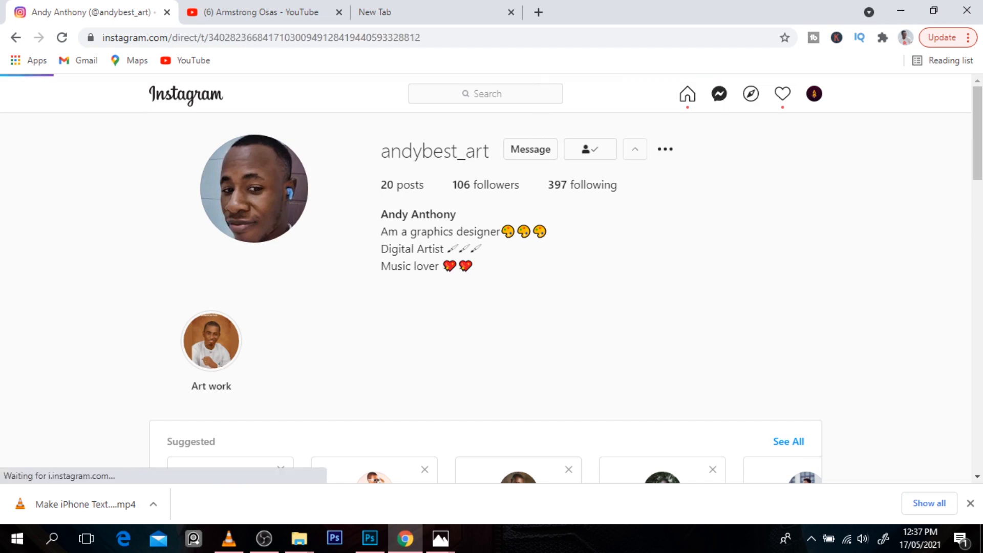
{"action": "left_click_drag", "start_coordinate": [817, 382], "coordinate": [814, 185]}
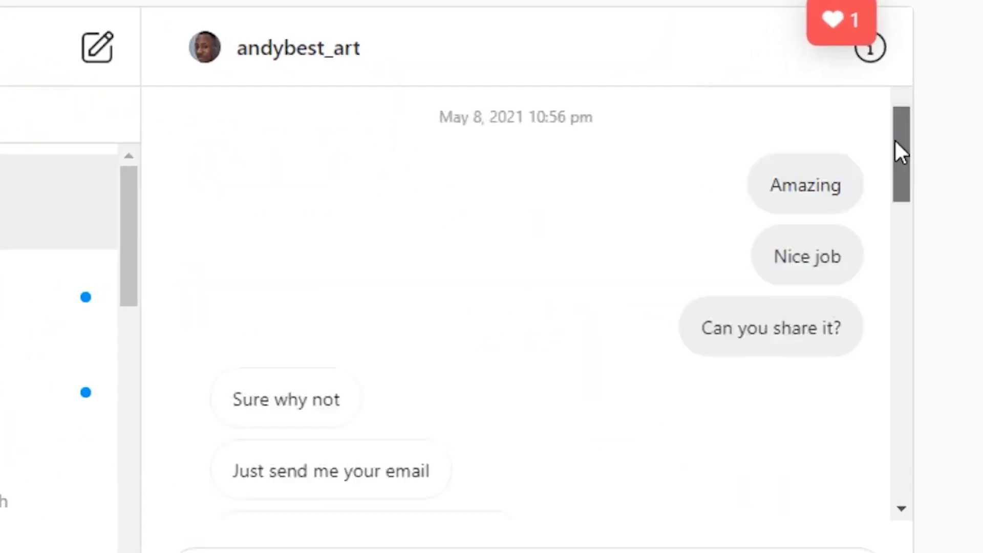
{"action": "left_click_drag", "start_coordinate": [899, 97], "coordinate": [905, 78]}
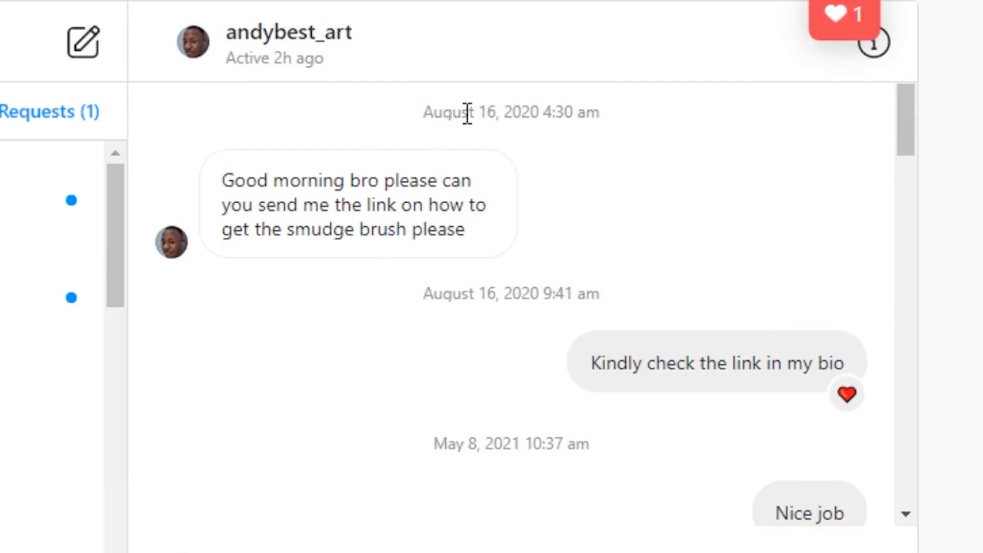
{"action": "mouse_move", "coordinate": [272, 192]}
{"action": "mouse_move", "coordinate": [635, 414]}
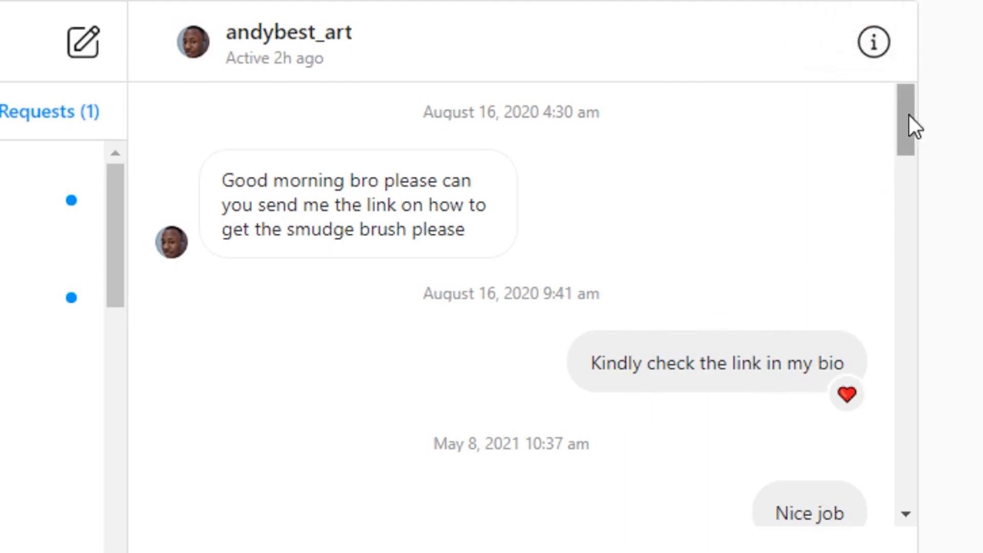
{"action": "left_click_drag", "start_coordinate": [909, 115], "coordinate": [908, 150]}
{"action": "mouse_move", "coordinate": [764, 306]}
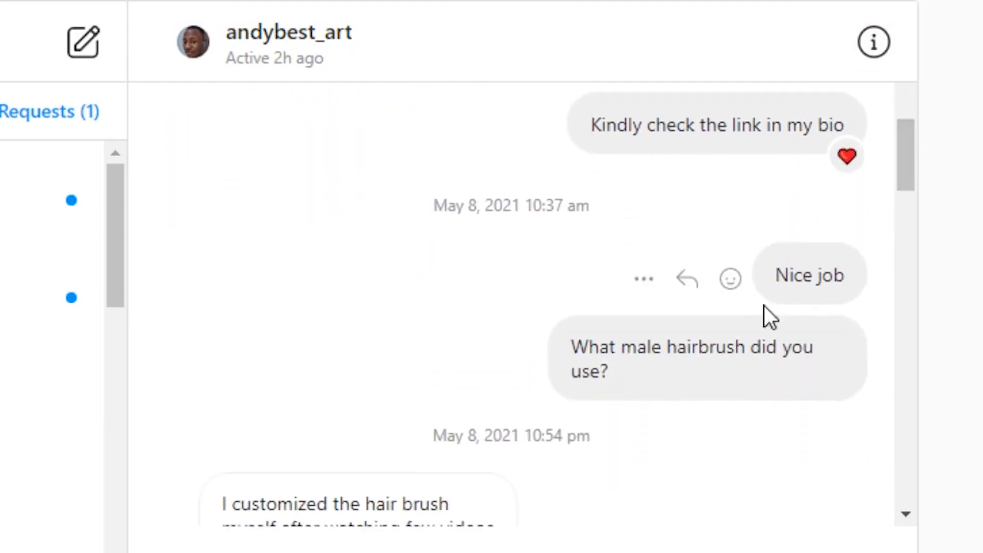
{"action": "left_click_drag", "start_coordinate": [903, 186], "coordinate": [901, 226]}
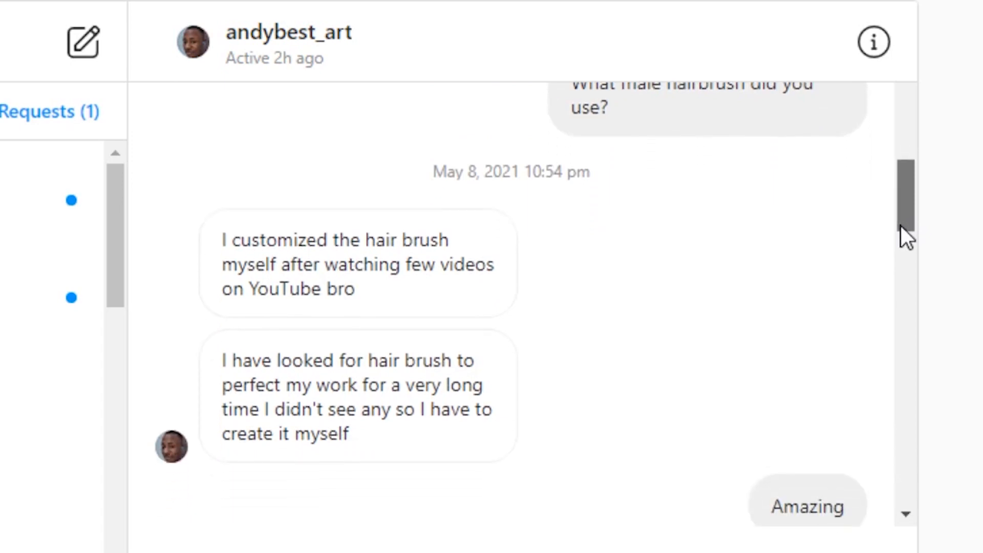
{"action": "mouse_move", "coordinate": [414, 260]}
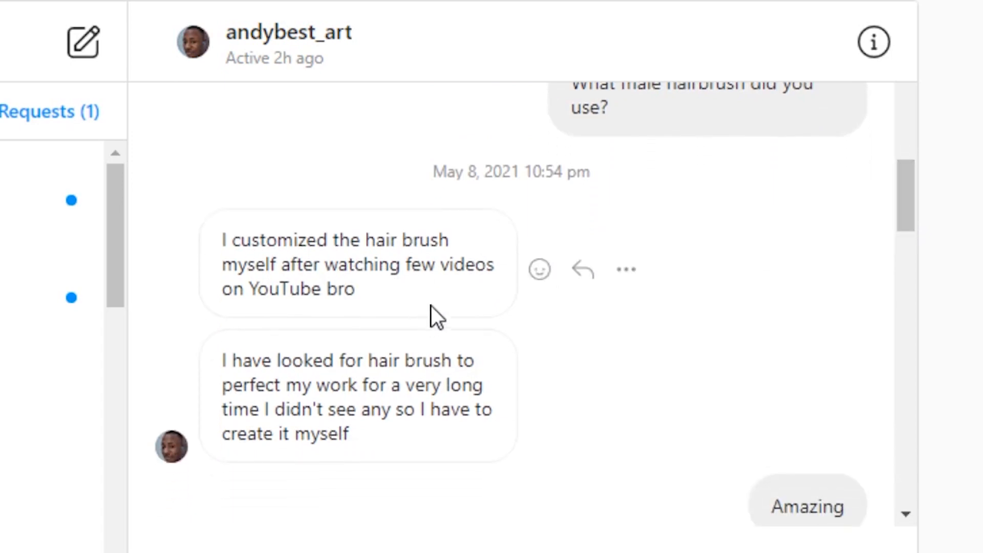
{"action": "left_click_drag", "start_coordinate": [910, 201], "coordinate": [910, 223]}
{"action": "mouse_move", "coordinate": [397, 290]}
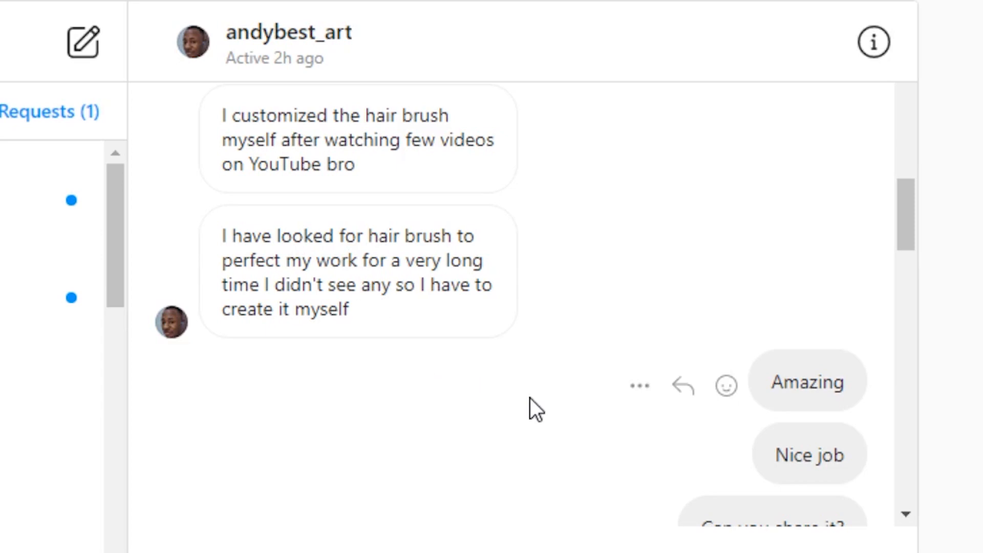
{"action": "left_click_drag", "start_coordinate": [899, 218], "coordinate": [899, 266]}
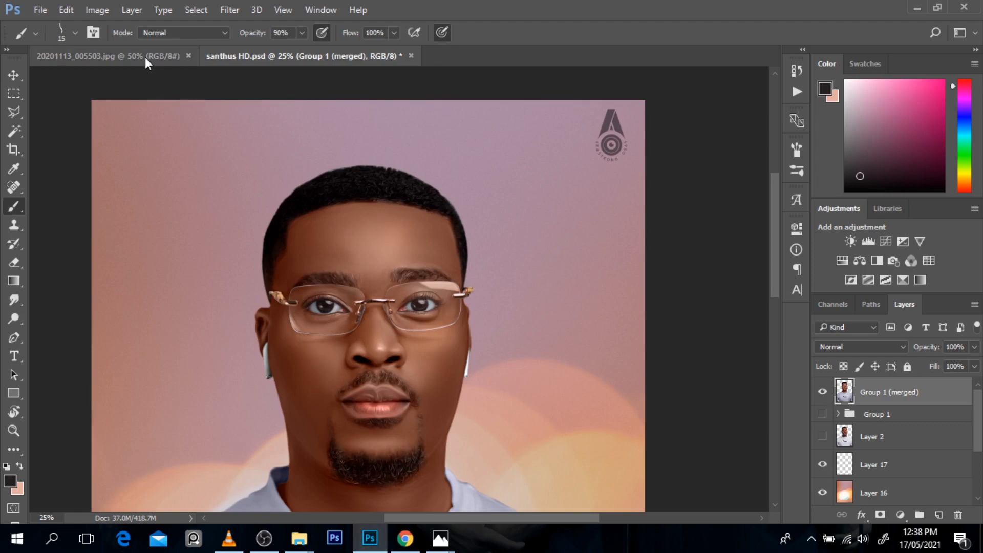
- Switch to Photoshop's 20201113_005503.jpg document, choose the last 35 px custom hair brush, and undo a test stroke on the background
{"action": "left_click", "coordinate": [143, 57]}
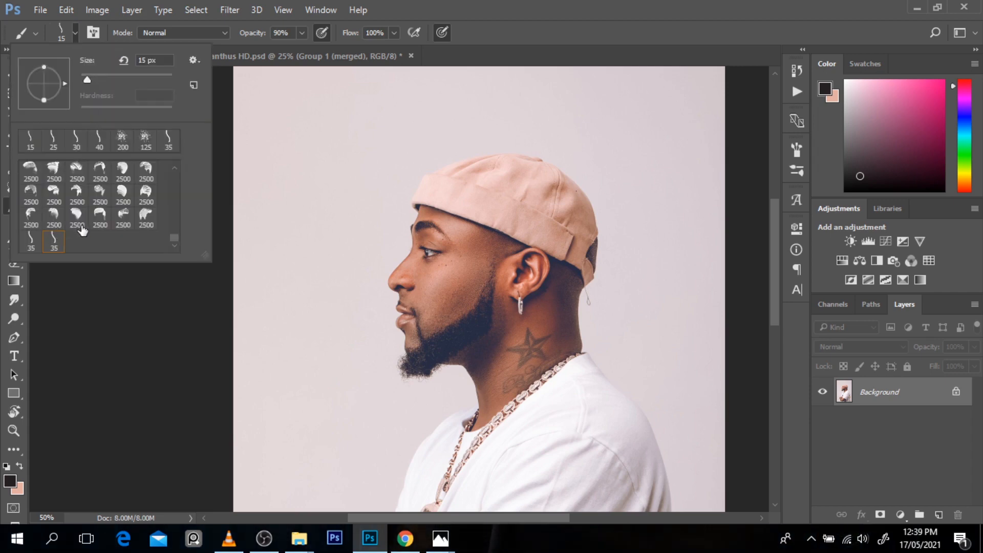
{"action": "left_click", "coordinate": [58, 254]}
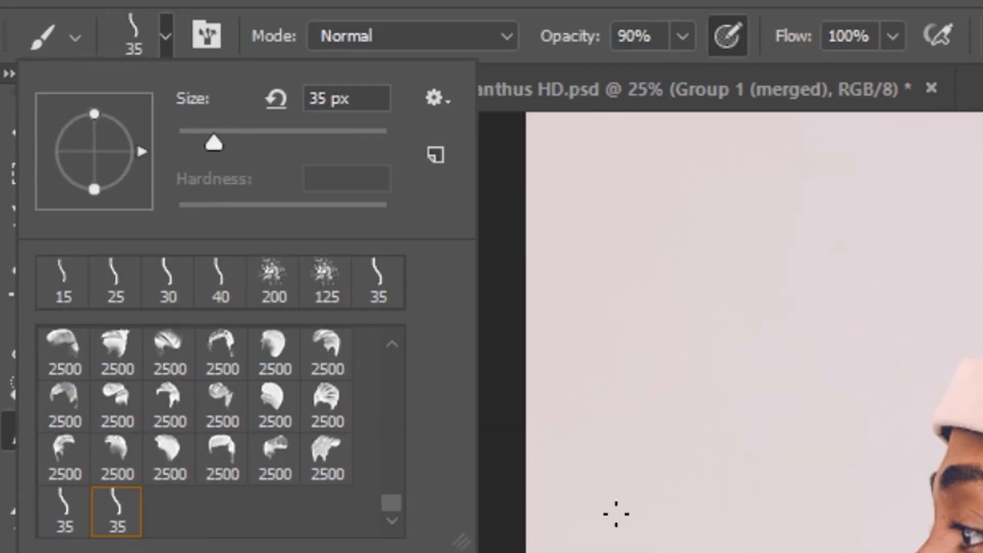
{"action": "left_click", "coordinate": [316, 259]}
{"action": "left_click", "coordinate": [310, 260]}
{"action": "key", "text": "ctrl+z"}
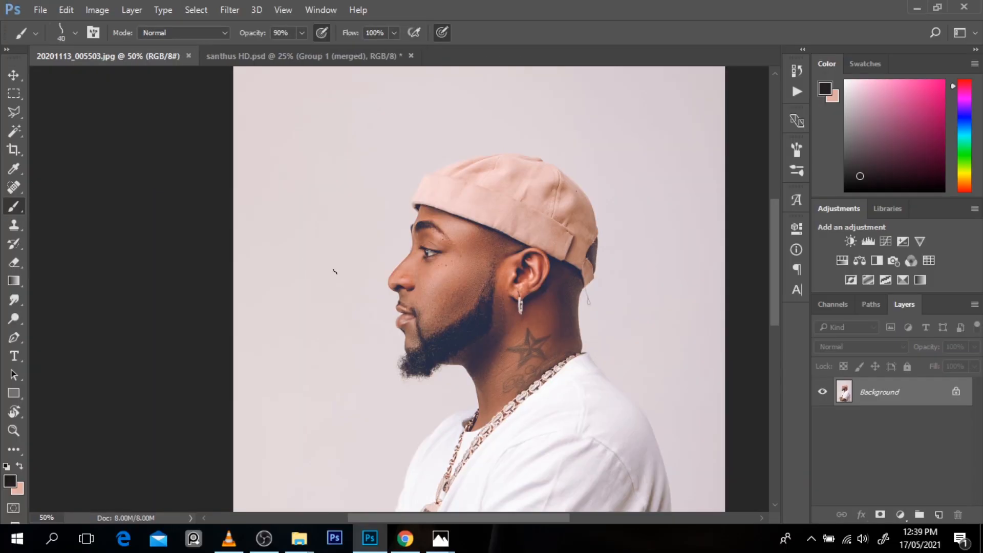
- Enlarge the hair brush to 2000 px to inspect its tip shape, and reduce it to 60 px
{"action": "key", "text": "bracketright"}
{"action": "key", "text": "bracketright"}
{"action": "key", "text": "bracketright"}
{"action": "key", "text": "bracketright"}
{"action": "key", "text": "bracketright"}
{"action": "key", "text": "bracketright"}
{"action": "key", "text": "bracketright"}
{"action": "key", "text": "bracketright"}
{"action": "key", "text": "bracketright"}
{"action": "key", "text": "bracketright"}
{"action": "key", "text": "bracketright"}
{"action": "key", "text": "bracketright"}
{"action": "key", "text": "bracketright"}
{"action": "key", "text": "bracketright"}
{"action": "key", "text": "bracketright"}
{"action": "key", "text": "bracketright"}
{"action": "key", "text": "bracketright"}
{"action": "key", "text": "bracketright"}
{"action": "key", "text": "bracketright"}
{"action": "key", "text": "bracketright"}
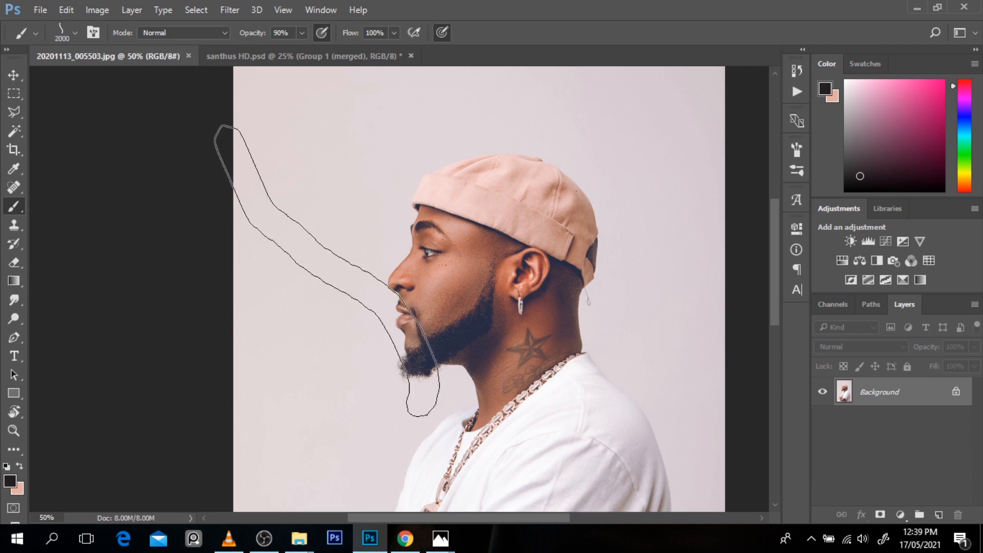
{"action": "key", "text": "bracketleft"}
{"action": "key", "text": "bracketleft"}
{"action": "key", "text": "bracketleft"}
{"action": "key", "text": "bracketleft"}
{"action": "key", "text": "bracketleft"}
{"action": "key", "text": "bracketleft"}
{"action": "key", "text": "bracketleft"}
{"action": "key", "text": "bracketleft"}
{"action": "key", "text": "bracketleft"}
{"action": "key", "text": "bracketleft"}
{"action": "key", "text": "bracketleft"}
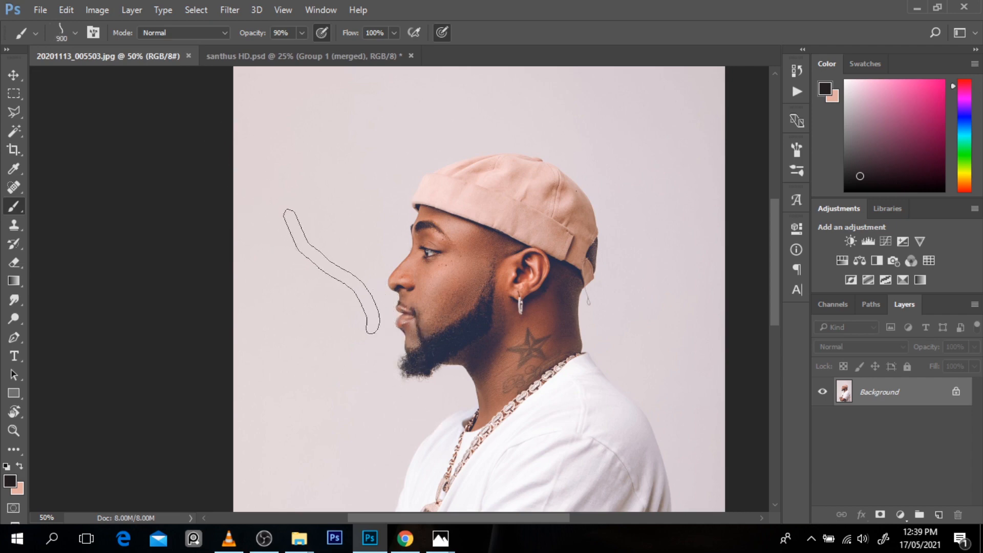
{"action": "key", "text": "bracketleft"}
{"action": "key", "text": "bracketleft"}
{"action": "key", "text": "bracketleft"}
{"action": "key", "text": "bracketleft"}
{"action": "key", "text": "bracketleft"}
{"action": "key", "text": "bracketleft"}
{"action": "key", "text": "bracketleft"}
{"action": "key", "text": "bracketleft"}
{"action": "key", "text": "bracketleft"}
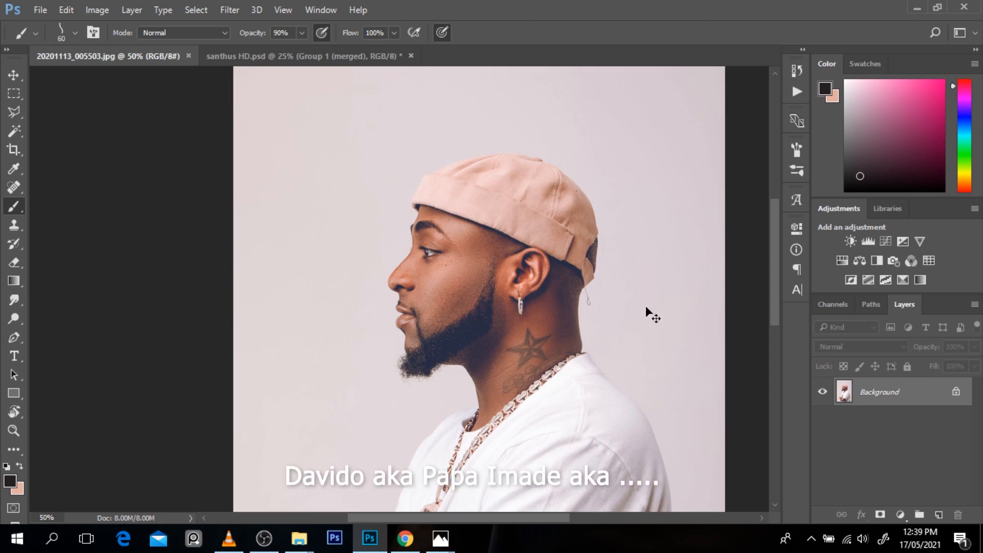
- Duplicate the Background layer and apply Shadows/Highlights to the copy with shadows amount 0% and highlights amount 16%
{"action": "key", "text": "ctrl+j"}
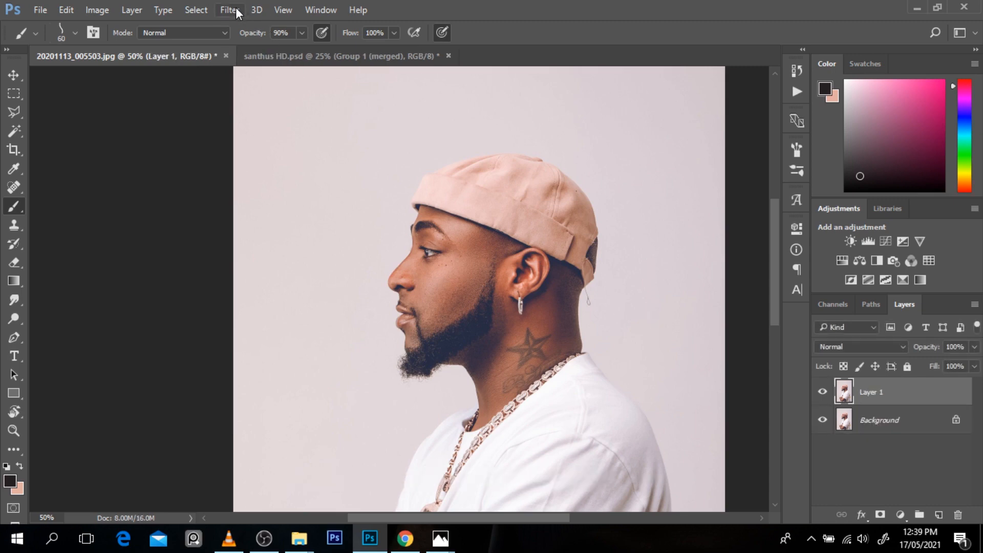
{"action": "left_click", "coordinate": [236, 7]}
{"action": "mouse_move", "coordinate": [295, 293]}
{"action": "left_click", "coordinate": [229, 9]}
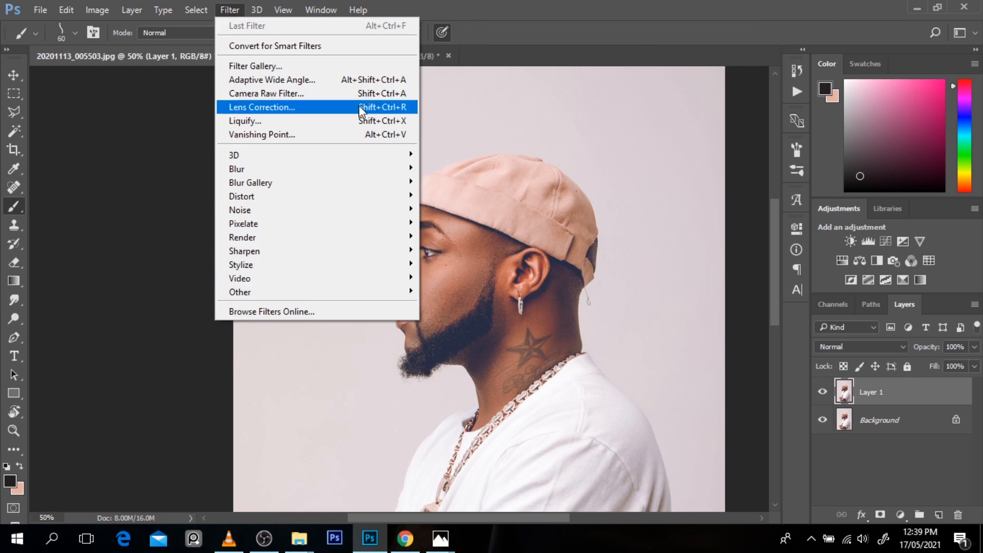
{"action": "mouse_move", "coordinate": [101, 10]}
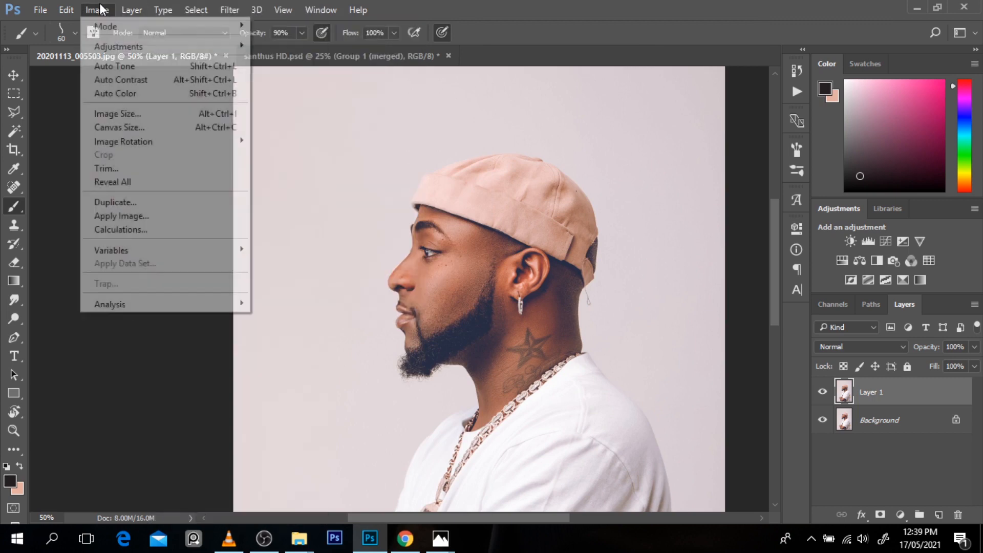
{"action": "mouse_move", "coordinate": [144, 46]}
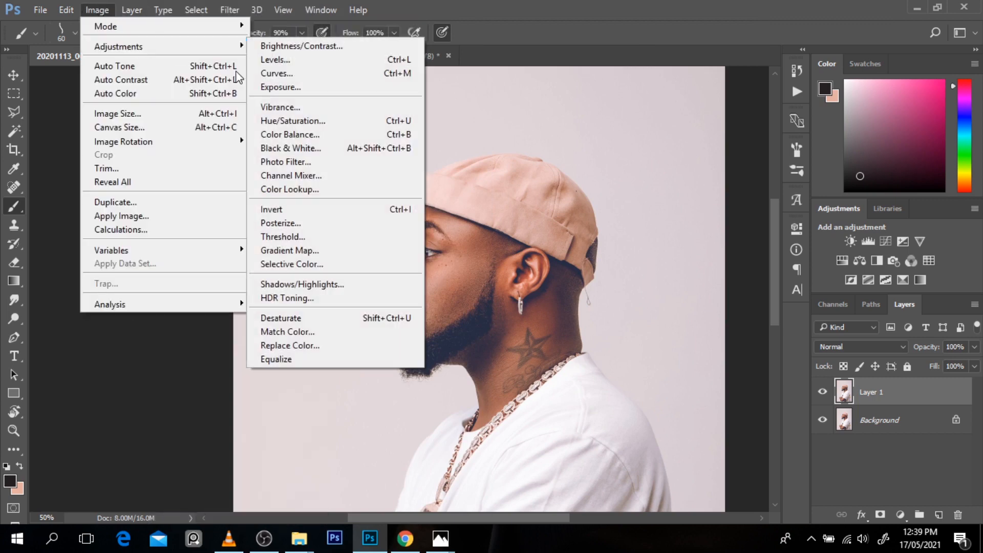
{"action": "left_click", "coordinate": [307, 285]}
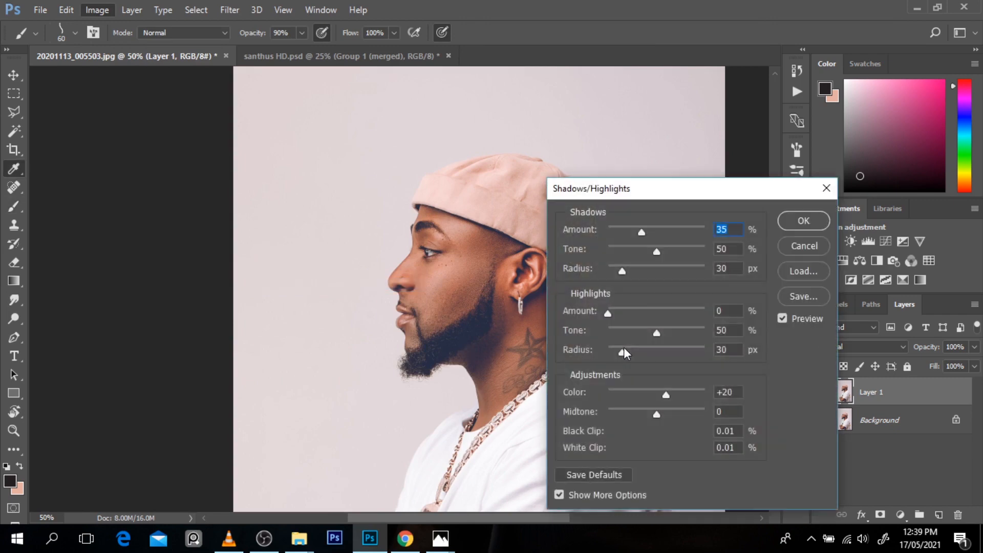
{"action": "left_click_drag", "start_coordinate": [607, 311], "coordinate": [628, 312]}
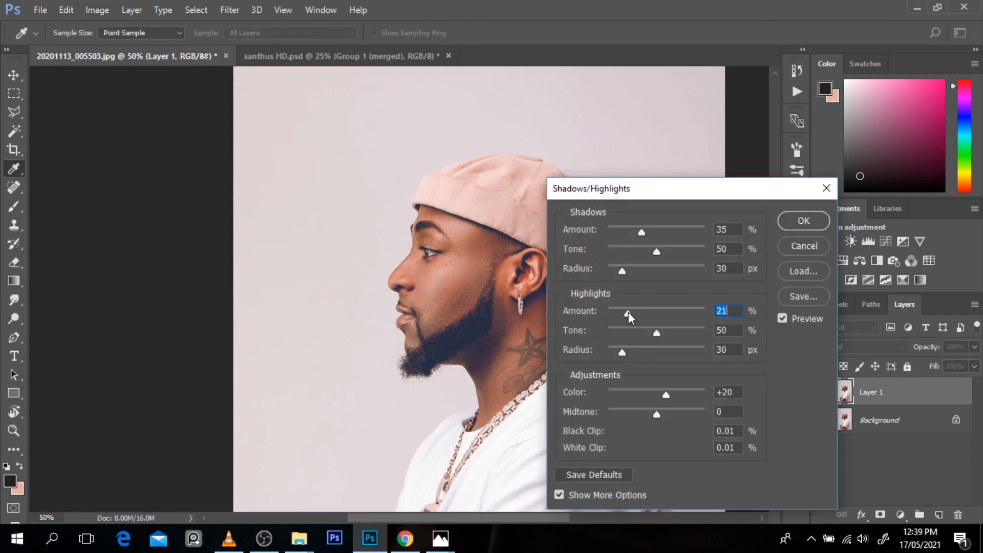
{"action": "left_click_drag", "start_coordinate": [637, 232], "coordinate": [604, 234]}
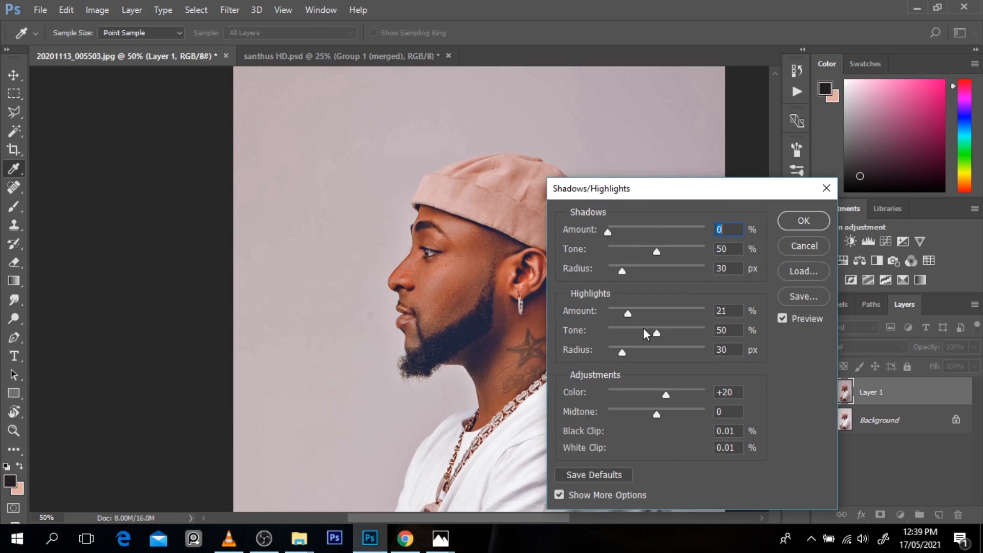
{"action": "left_click_drag", "start_coordinate": [625, 315], "coordinate": [624, 316]}
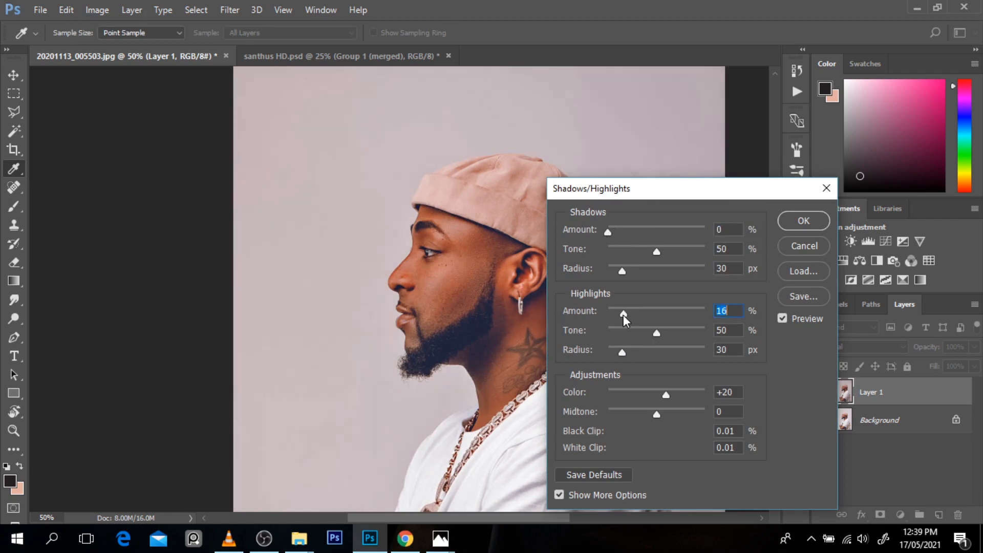
{"action": "left_click", "coordinate": [809, 217]}
{"action": "key", "text": "b"}
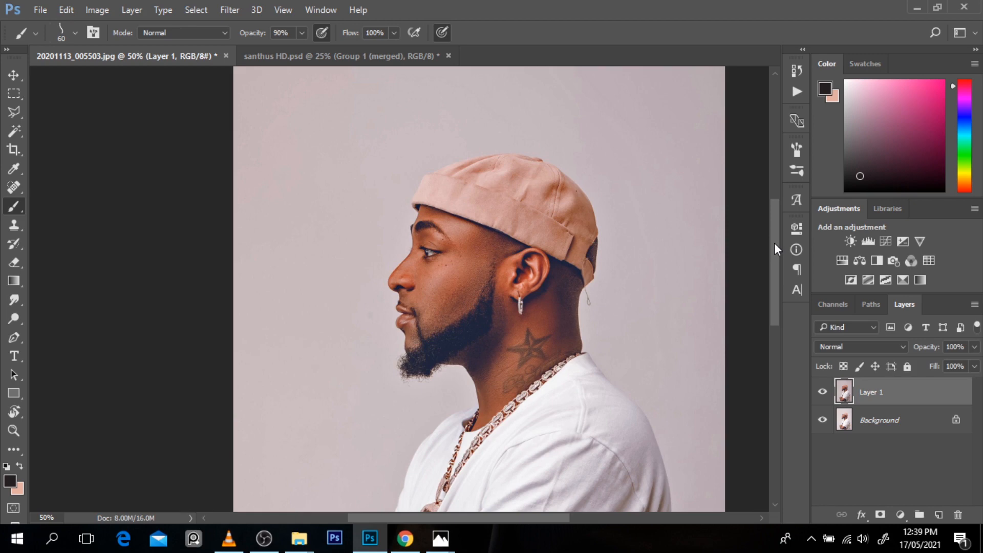
- Start a Pen tool path at the image's lower edge and trace around the elbow, forearm and watch to the shirt front
{"action": "key", "text": "p"}
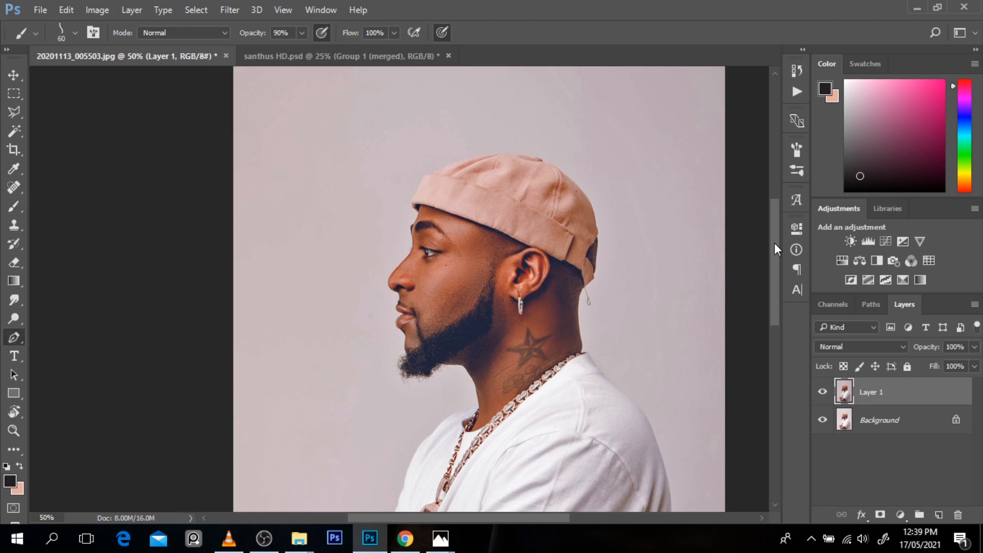
{"action": "left_click_drag", "start_coordinate": [773, 241], "coordinate": [773, 340]}
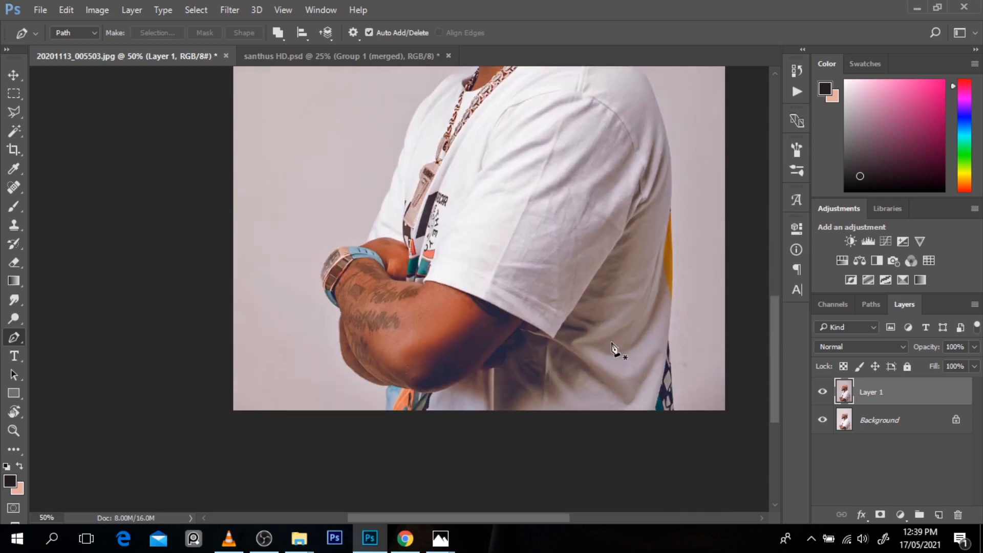
{"action": "left_click", "coordinate": [384, 418]}
{"action": "scroll", "coordinate": [383, 417], "scroll_direction": "up", "scroll_amount": 1}
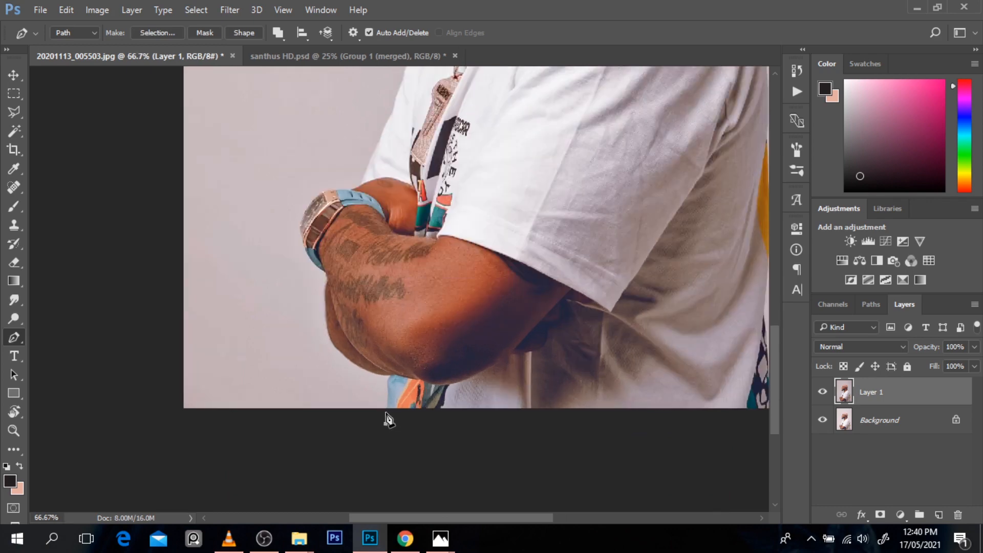
{"action": "left_click", "coordinate": [386, 411]}
{"action": "left_click_drag", "start_coordinate": [350, 360], "coordinate": [328, 277]}
{"action": "left_click", "coordinate": [303, 239]}
{"action": "left_click_drag", "start_coordinate": [326, 191], "coordinate": [363, 173]}
{"action": "left_click_drag", "start_coordinate": [379, 145], "coordinate": [384, 139]}
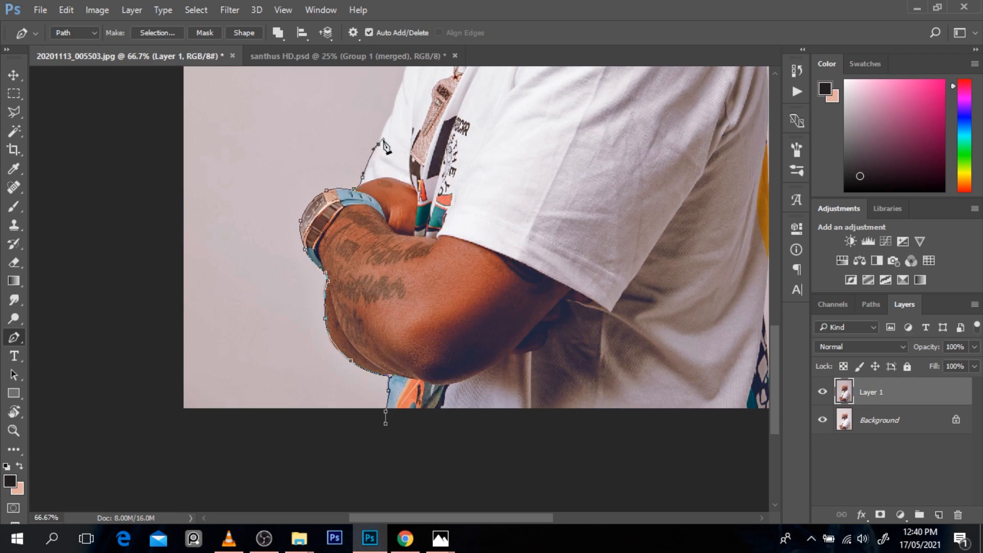
- Continue the path up the front of the white shirt and over the chest to the front of the neck
{"action": "scroll", "coordinate": [384, 144], "scroll_direction": "up", "scroll_amount": 5}
{"action": "left_click", "coordinate": [392, 333]}
{"action": "left_click_drag", "start_coordinate": [401, 307], "coordinate": [404, 302]}
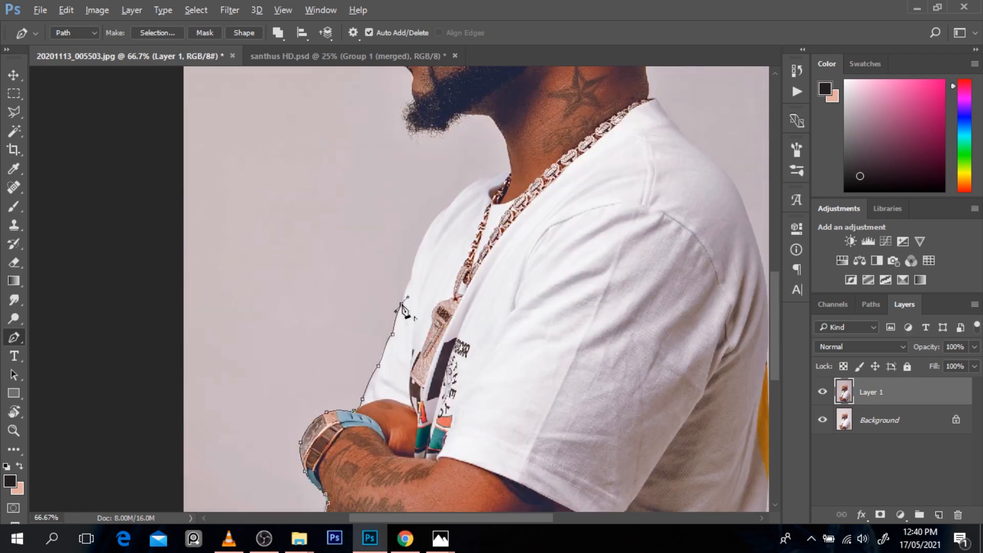
{"action": "left_click", "coordinate": [411, 278]}
{"action": "left_click", "coordinate": [448, 208]}
{"action": "left_click_drag", "start_coordinate": [492, 173], "coordinate": [513, 150]}
{"action": "key", "text": "ctrl+plus"}
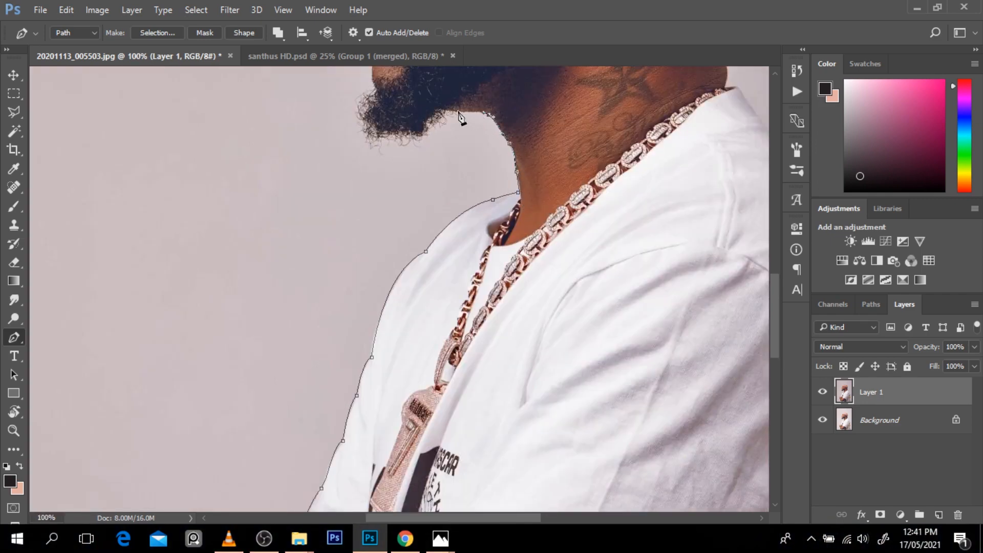
- Extend the path under the jaw, around the beard and chin, and along the lips
{"action": "left_click", "coordinate": [459, 111]}
{"action": "left_click_drag", "start_coordinate": [418, 138], "coordinate": [394, 140]}
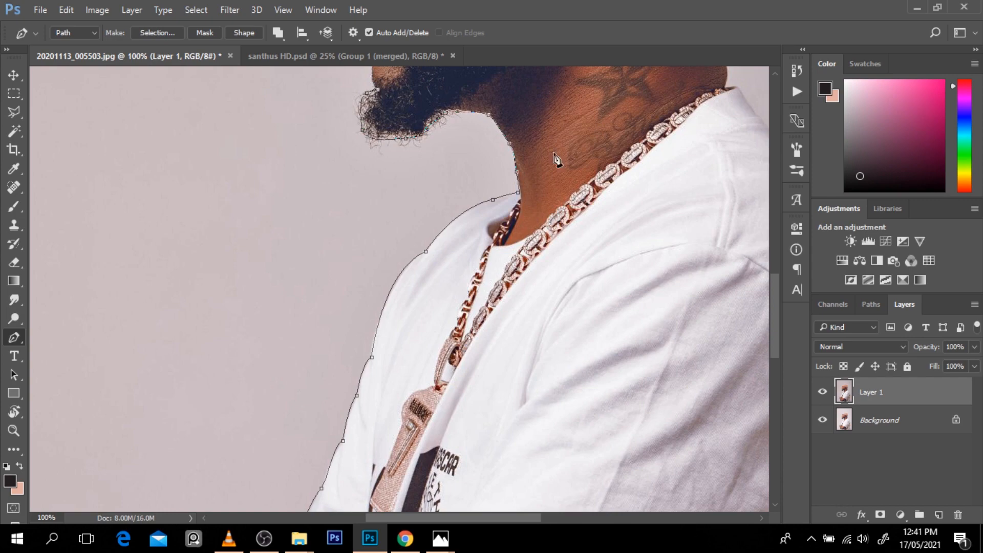
{"action": "scroll", "coordinate": [560, 158], "scroll_direction": "up", "scroll_amount": 5}
{"action": "scroll", "coordinate": [362, 300], "scroll_direction": "up", "scroll_amount": 1}
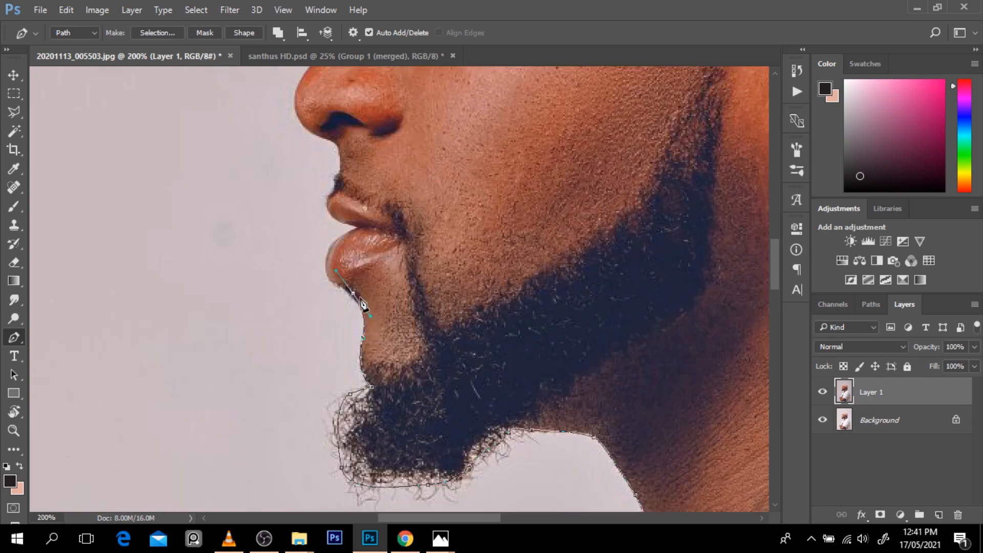
{"action": "left_click_drag", "start_coordinate": [352, 221], "coordinate": [327, 190]}
{"action": "left_click", "coordinate": [359, 229]}
- Trace the path around the nose tip, up the nose bridge and past the eyebrow
{"action": "scroll", "coordinate": [338, 154], "scroll_direction": "up", "scroll_amount": 5}
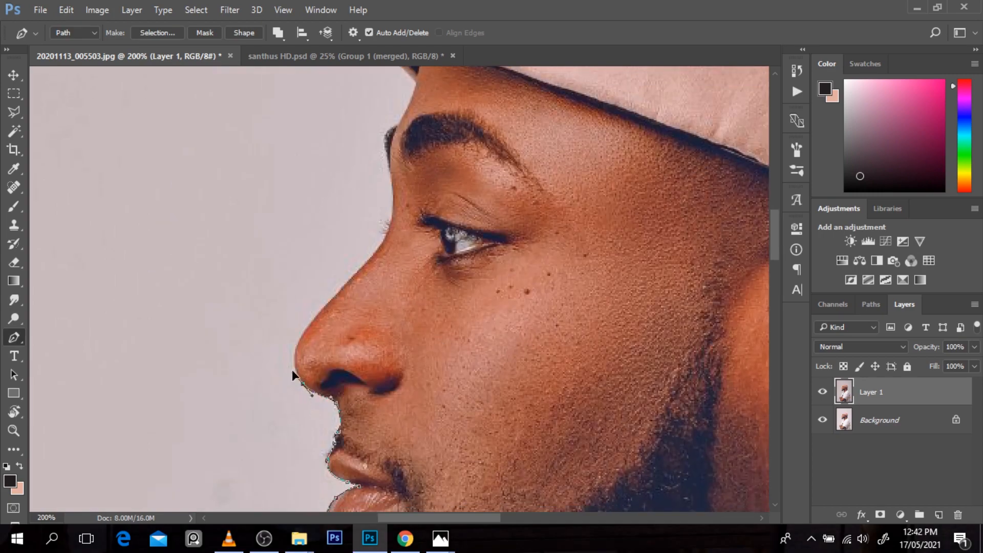
{"action": "left_click_drag", "start_coordinate": [304, 331], "coordinate": [322, 305]}
{"action": "left_click_drag", "start_coordinate": [352, 276], "coordinate": [352, 275]}
{"action": "left_click_drag", "start_coordinate": [385, 237], "coordinate": [390, 219]}
{"action": "left_click_drag", "start_coordinate": [392, 182], "coordinate": [387, 134]}
{"action": "left_click", "coordinate": [399, 126]}
- Continue the Pen path past the forehead and around the front brim of the pink cap
{"action": "scroll", "coordinate": [723, 248], "scroll_direction": "up", "scroll_amount": 3}
{"action": "left_click", "coordinate": [415, 261], "text": "alt"}
{"action": "left_click_drag", "start_coordinate": [399, 241], "coordinate": [390, 231]}
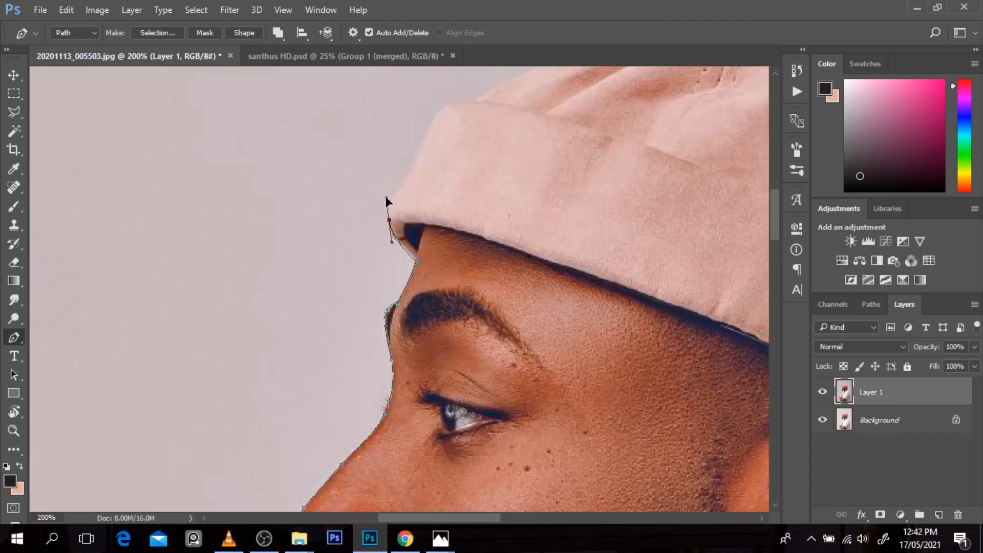
{"action": "left_click_drag", "start_coordinate": [420, 518], "coordinate": [440, 517]}
{"action": "left_click_drag", "start_coordinate": [277, 194], "coordinate": [294, 170]}
{"action": "left_click", "coordinate": [308, 123]}
- Trace the path over the cap's crown and down toward the back of the head
{"action": "key", "text": "ctrl+minus"}
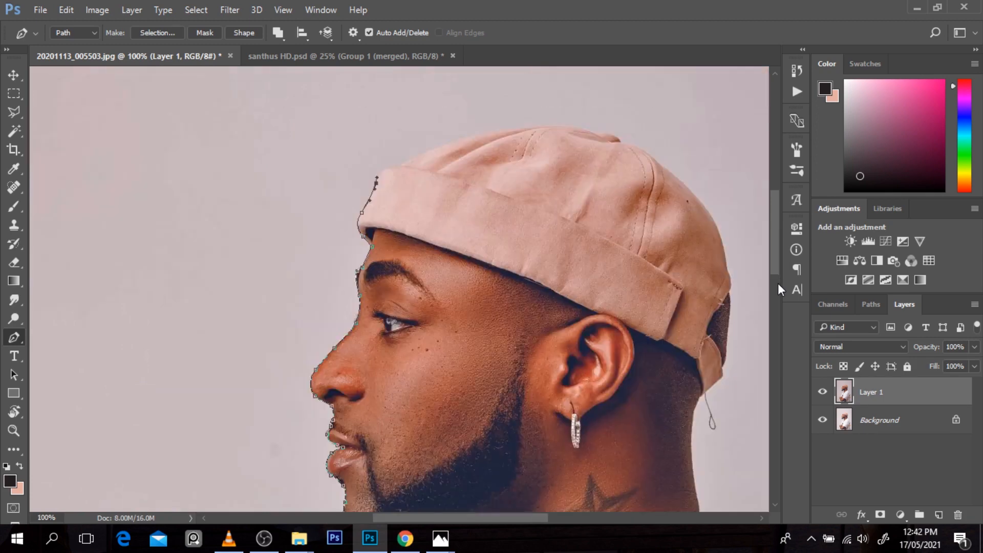
{"action": "left_click", "coordinate": [399, 166]}
{"action": "left_click", "coordinate": [491, 133]}
{"action": "left_click_drag", "start_coordinate": [546, 126], "coordinate": [598, 138]}
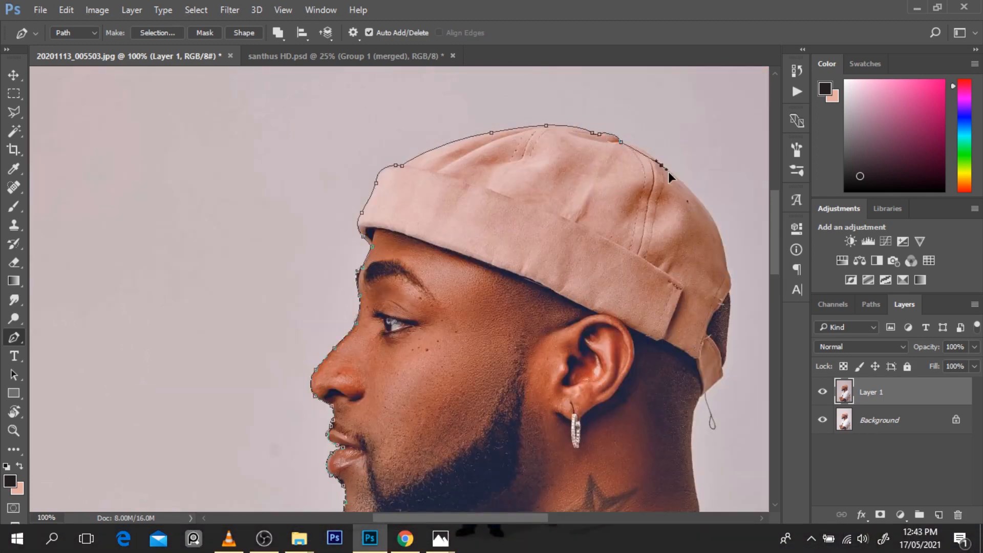
{"action": "left_click_drag", "start_coordinate": [714, 218], "coordinate": [721, 234]}
- Trace the path down the back of the cap and around its strap to the nape's hairline
{"action": "scroll", "coordinate": [734, 286], "scroll_direction": "up", "scroll_amount": 1}
{"action": "left_click", "coordinate": [724, 298]}
{"action": "mouse_move", "coordinate": [721, 377]}
{"action": "left_mouse_down"}
{"action": "mouse_move", "coordinate": [706, 519]}
{"action": "mouse_move", "coordinate": [708, 397]}
{"action": "mouse_move", "coordinate": [719, 369]}
{"action": "left_mouse_up"}
{"action": "left_click_drag", "start_coordinate": [713, 417], "coordinate": [703, 450]}
{"action": "left_click", "coordinate": [713, 418], "text": "alt"}
{"action": "scroll", "coordinate": [665, 482], "scroll_direction": "down", "scroll_amount": 5}
{"action": "left_click_drag", "start_coordinate": [653, 280], "coordinate": [653, 294]}
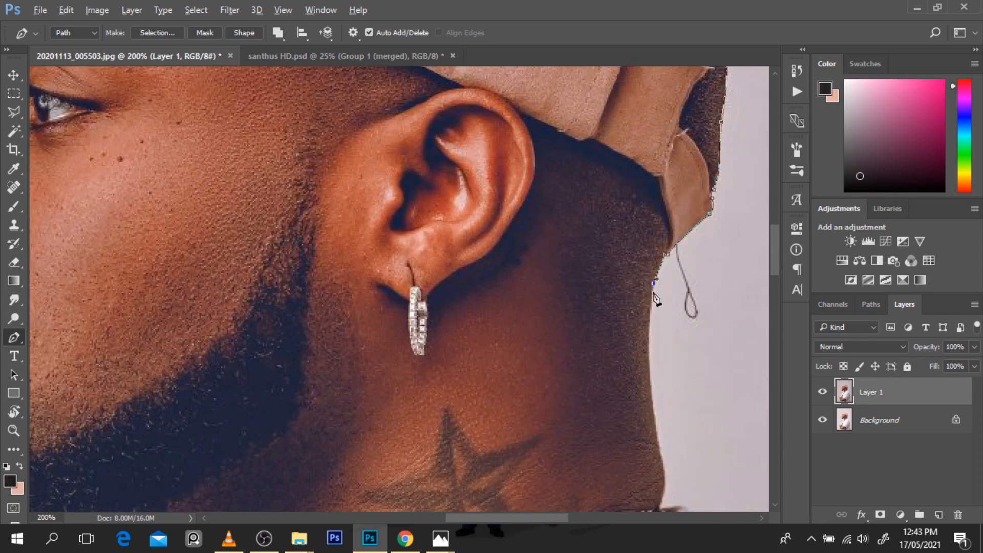
- Extend the path down the back of the neck and around the necklace to the shirt collar
{"action": "left_click_drag", "start_coordinate": [658, 421], "coordinate": [673, 486]}
{"action": "scroll", "coordinate": [672, 486], "scroll_direction": "down", "scroll_amount": 4}
{"action": "key", "text": "ctrl+z"}
{"action": "left_click_drag", "start_coordinate": [658, 247], "coordinate": [652, 344]}
{"action": "left_click", "coordinate": [658, 248], "text": "alt"}
{"action": "left_click", "coordinate": [662, 320], "text": "alt"}
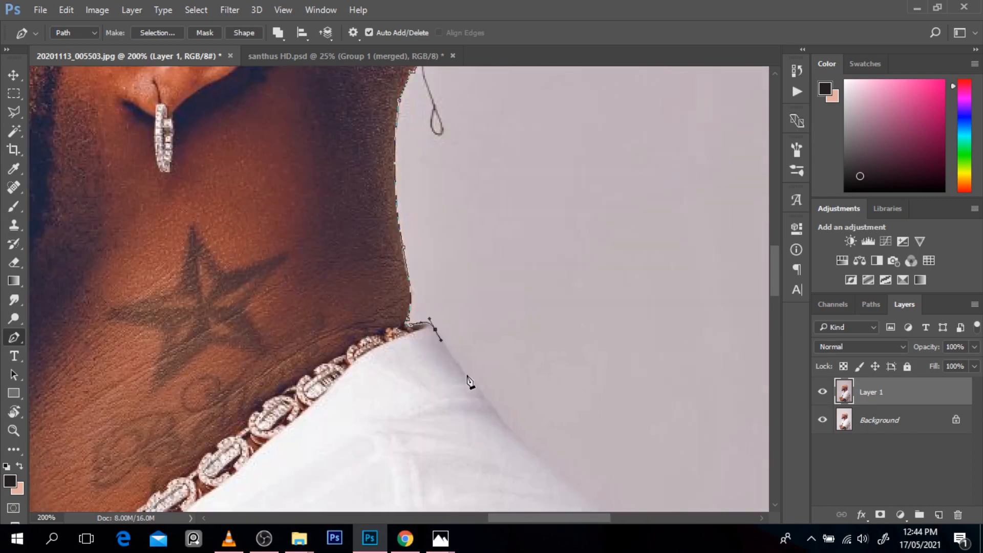
- Trace the path over the rear shoulder and down the back of the white shirt
{"action": "scroll", "coordinate": [692, 333], "scroll_direction": "down", "scroll_amount": 5}
{"action": "key", "text": "ctrl+minus"}
{"action": "left_click", "coordinate": [599, 260]}
{"action": "left_click_drag", "start_coordinate": [620, 282], "coordinate": [629, 297]}
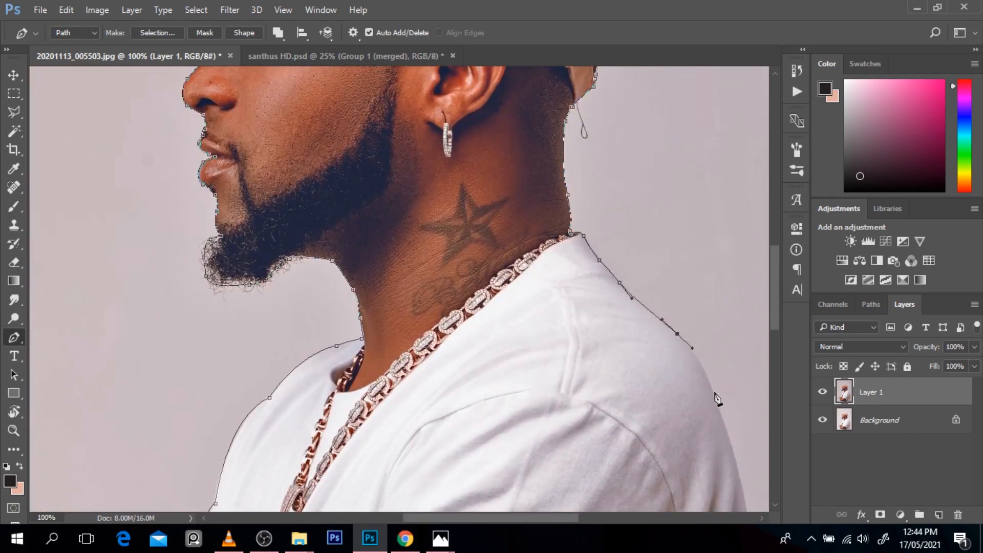
{"action": "left_click", "coordinate": [716, 396]}
{"action": "scroll", "coordinate": [666, 359], "scroll_direction": "down", "scroll_amount": 5}
{"action": "left_click", "coordinate": [611, 291]}
{"action": "left_click", "coordinate": [608, 370]}
{"action": "left_click_drag", "start_coordinate": [613, 433], "coordinate": [613, 479]}
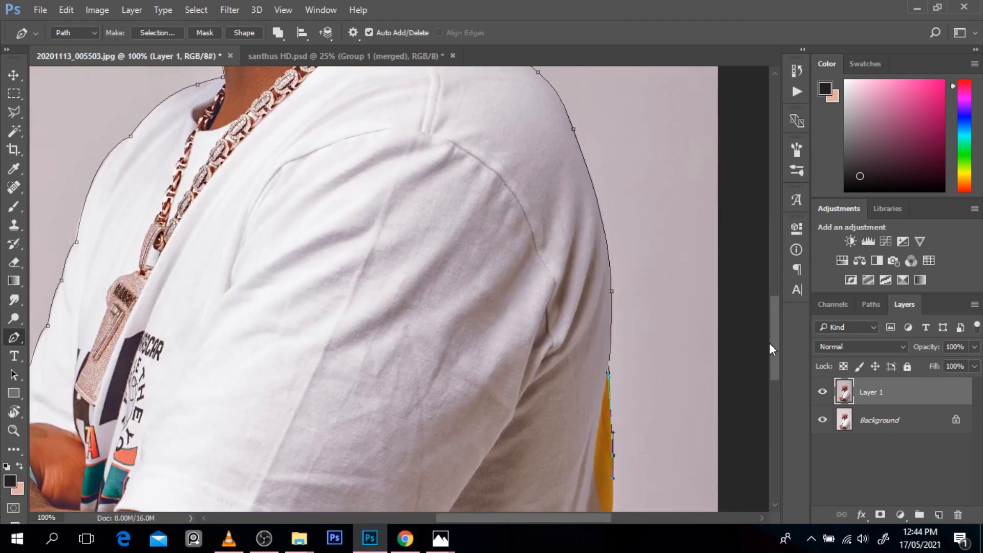
- Finish the path at the image's lower edge, copy the enclosed subject to a new layer and hide the layers beneath it
{"action": "scroll", "coordinate": [772, 350], "scroll_direction": "down", "scroll_amount": 5}
{"action": "left_click_drag", "start_coordinate": [604, 357], "coordinate": [592, 413]}
{"action": "scroll", "coordinate": [616, 505], "scroll_direction": "down", "scroll_amount": 1}
{"action": "key", "text": "ctrl+minus"}
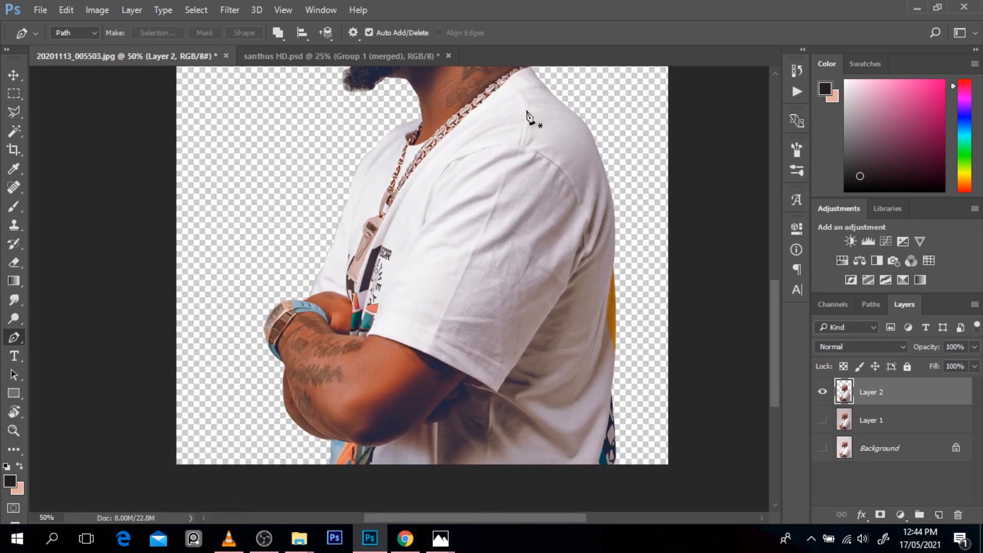
- Inspect the cutout's edges around the face, beard and neck
{"action": "left_click_drag", "start_coordinate": [772, 357], "coordinate": [781, 292]}
{"action": "left_click", "coordinate": [394, 286], "text": "ctrl"}
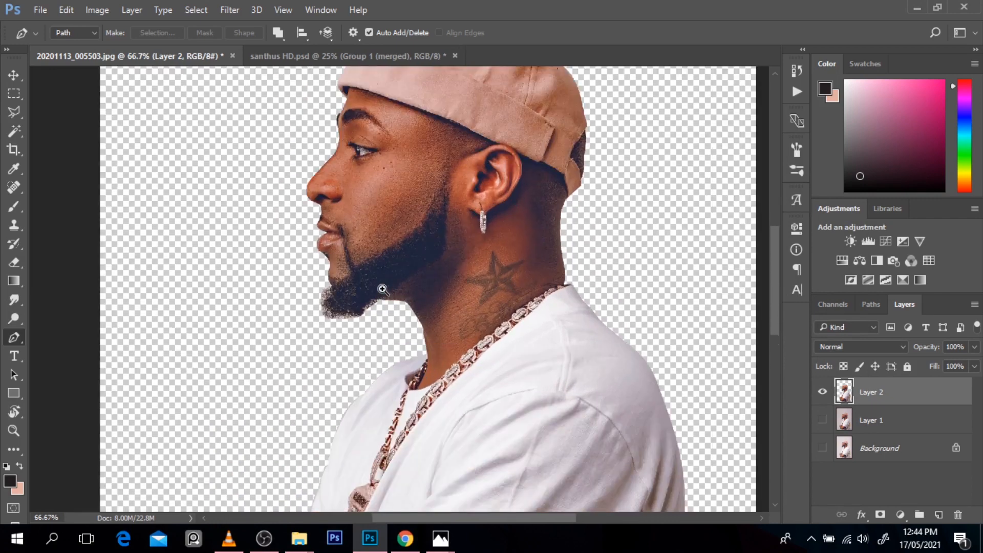
{"action": "left_click", "coordinate": [383, 290], "text": "ctrl"}
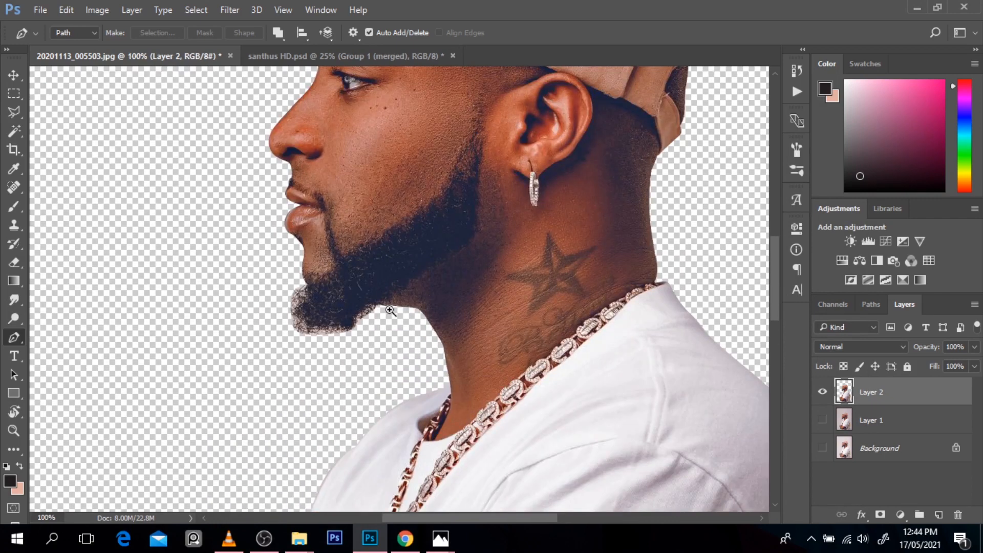
{"action": "left_click", "coordinate": [390, 311], "text": "ctrl+alt"}
{"action": "left_click", "coordinate": [386, 297], "text": "ctrl+alt"}
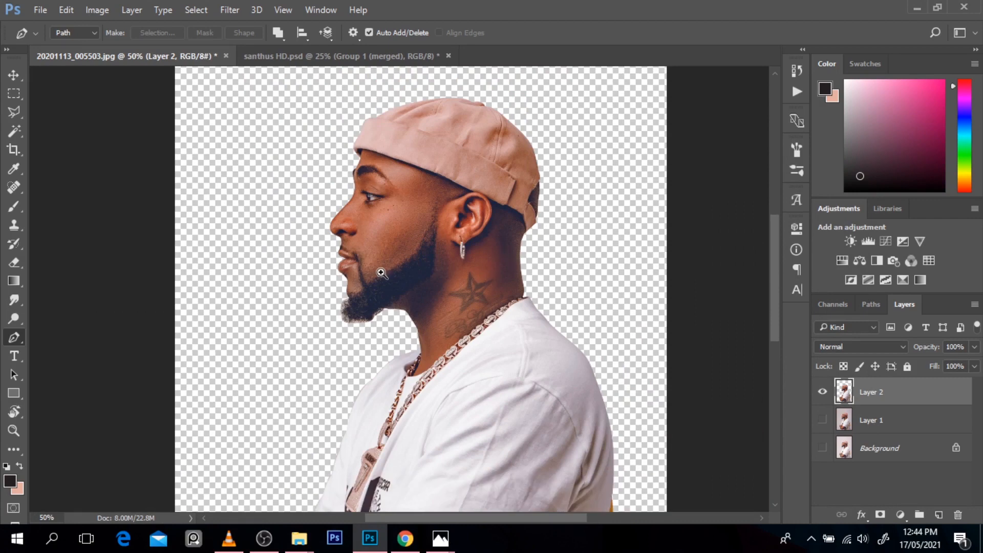
{"action": "left_click", "coordinate": [378, 275], "text": "ctrl"}
{"action": "left_click", "coordinate": [378, 274], "text": "ctrl"}
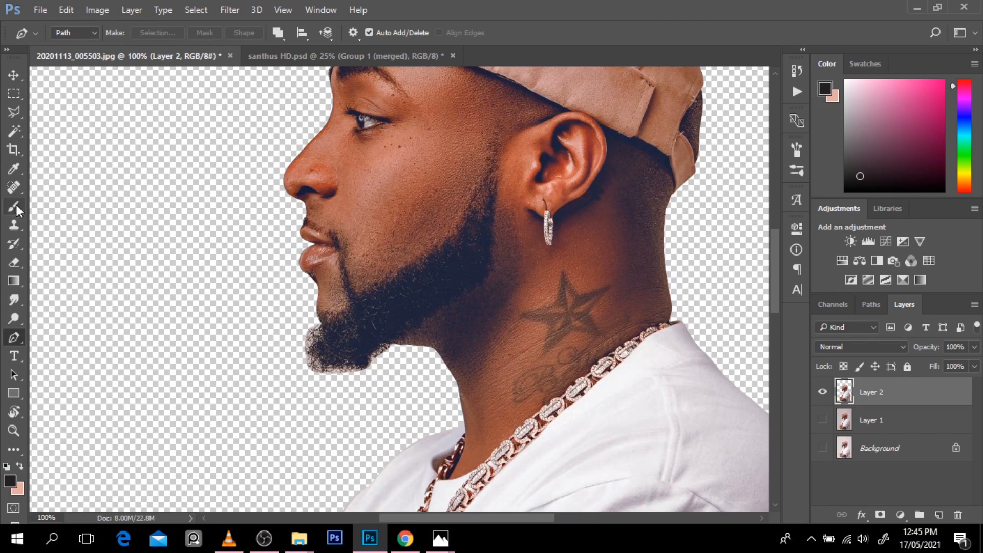
- Check the Eraser tool variants, switch to the Brush tool and examine the beard's edge
{"action": "left_click", "coordinate": [13, 262]}
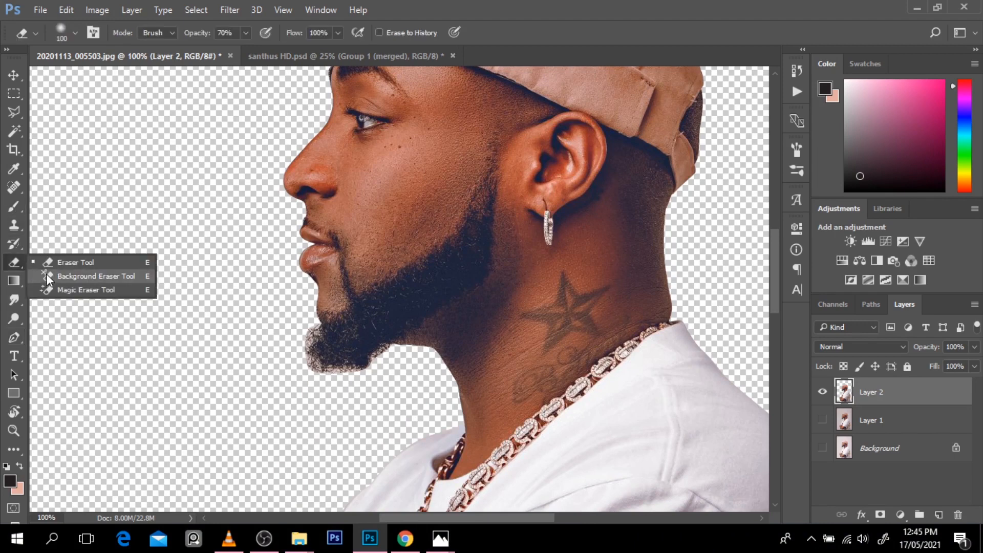
{"action": "left_click", "coordinate": [208, 345]}
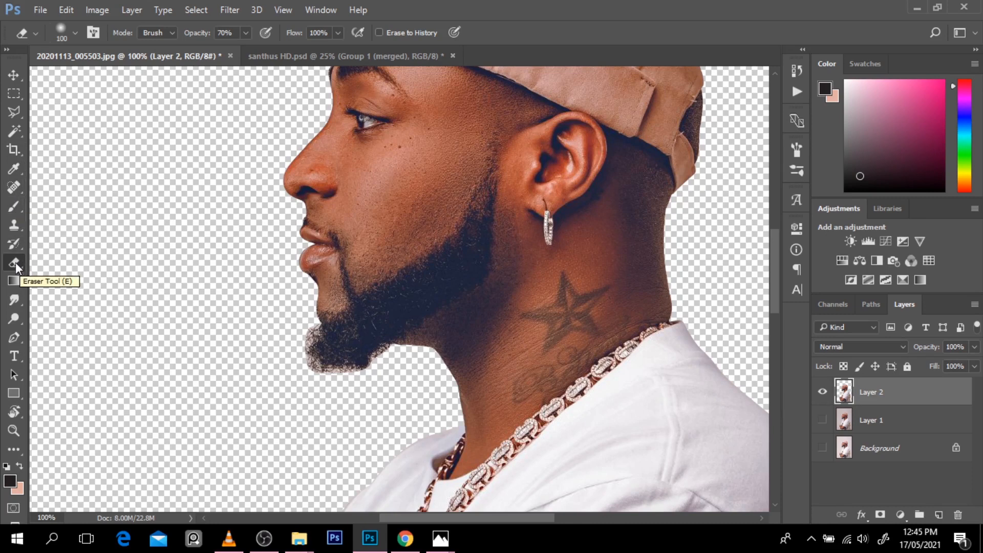
{"action": "left_click", "coordinate": [14, 208]}
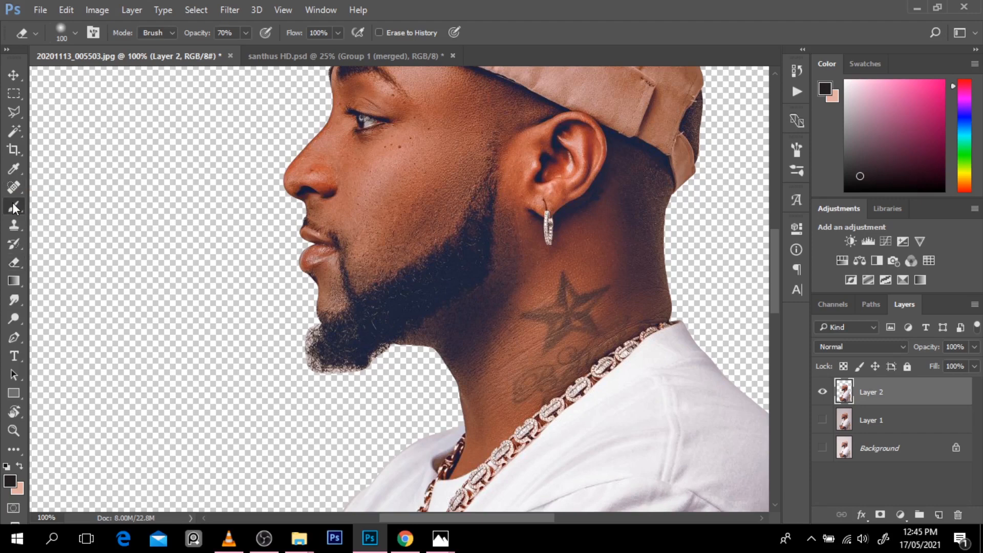
{"action": "left_click", "coordinate": [235, 274]}
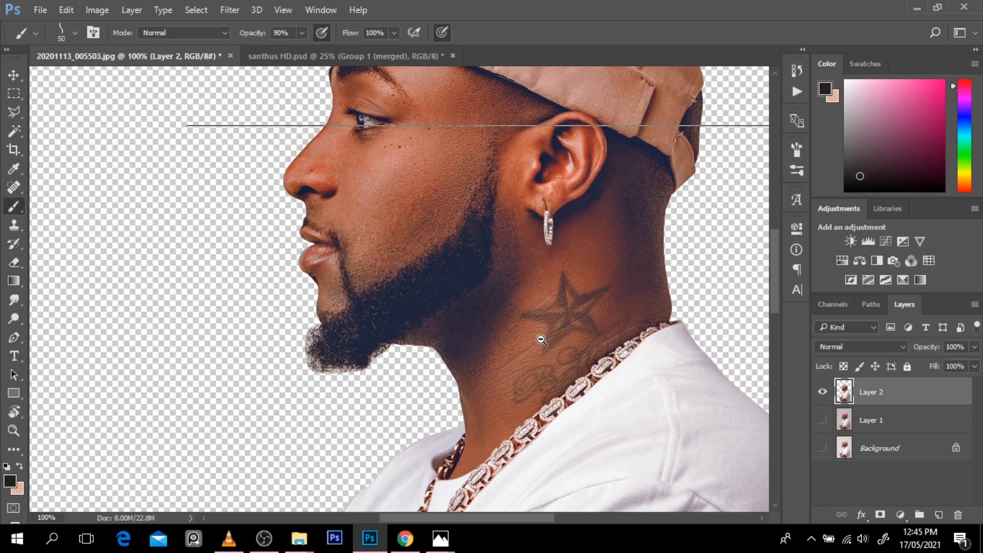
{"action": "scroll", "coordinate": [540, 340], "scroll_direction": "down", "scroll_amount": 2}
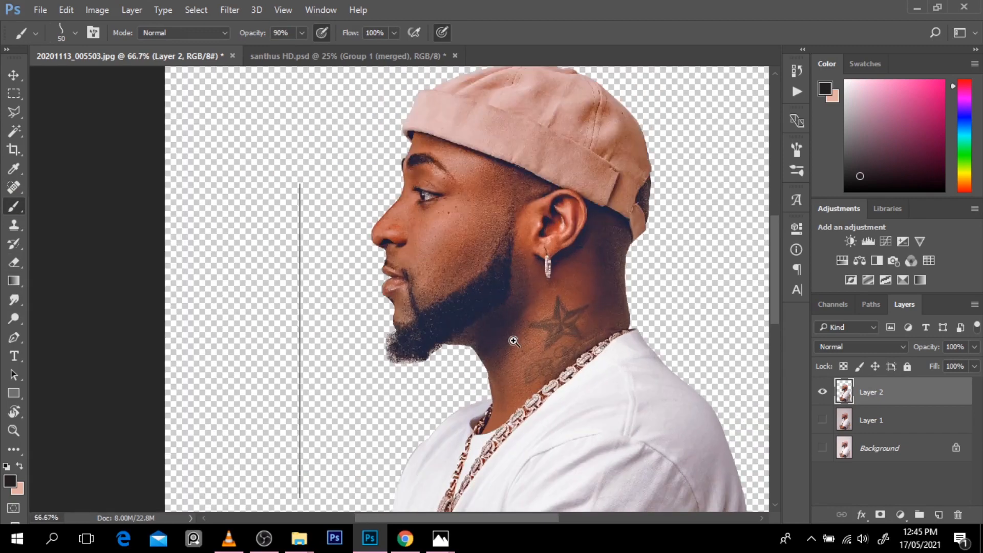
{"action": "left_click", "coordinate": [514, 341]}
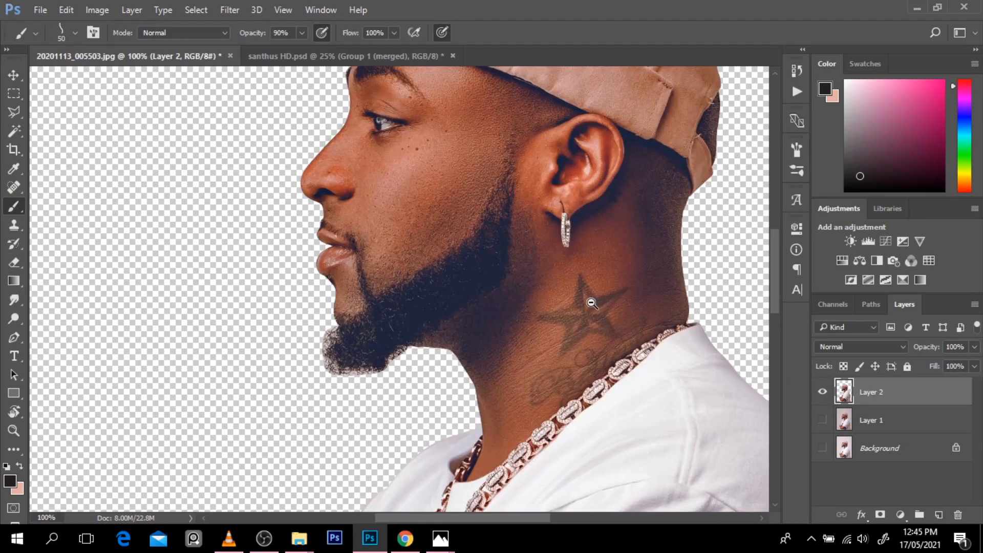
{"action": "scroll", "coordinate": [591, 304], "scroll_direction": "down", "scroll_amount": 1}
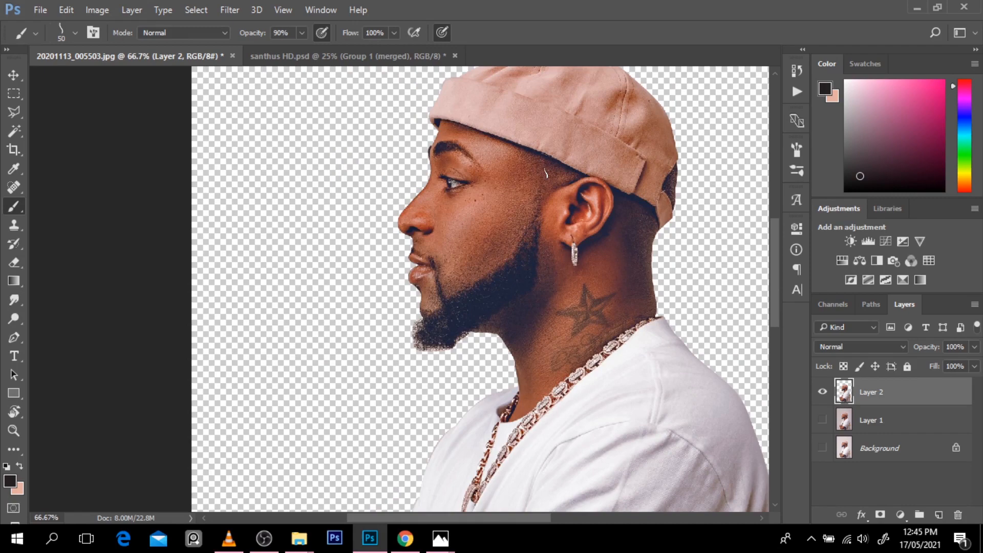
{"action": "scroll", "coordinate": [451, 344], "scroll_direction": "up", "scroll_amount": 1}
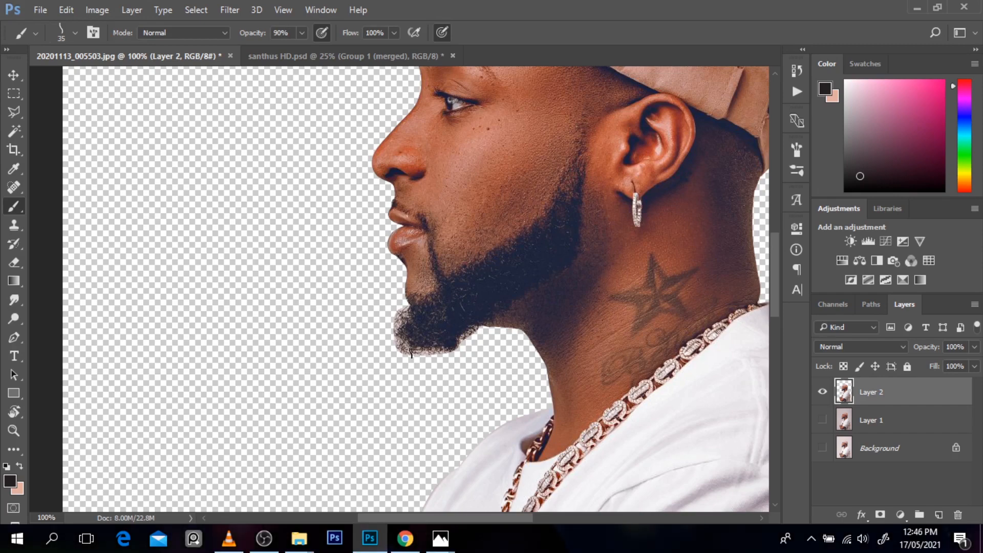
- Switch to Chrome and review two bearded portrait paintings on the Instagram profile for their beard detail
{"action": "left_click", "coordinate": [406, 538]}
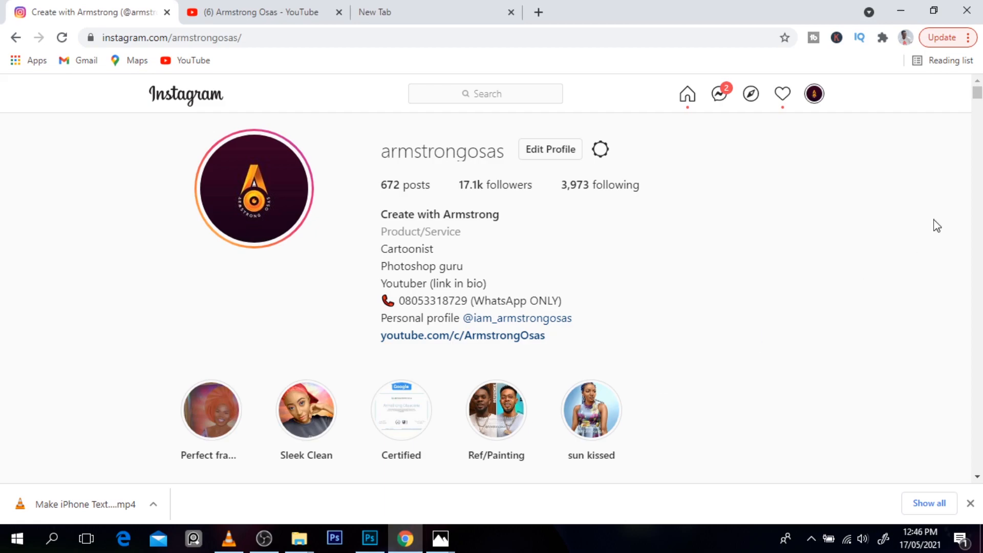
{"action": "scroll", "coordinate": [978, 100], "scroll_direction": "down", "scroll_amount": 1}
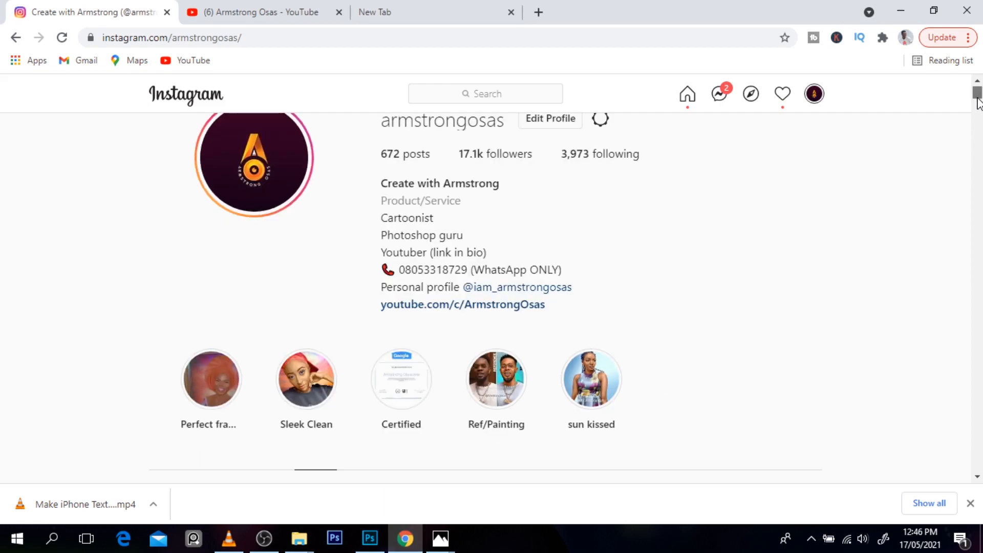
{"action": "left_click_drag", "start_coordinate": [978, 101], "coordinate": [977, 253]}
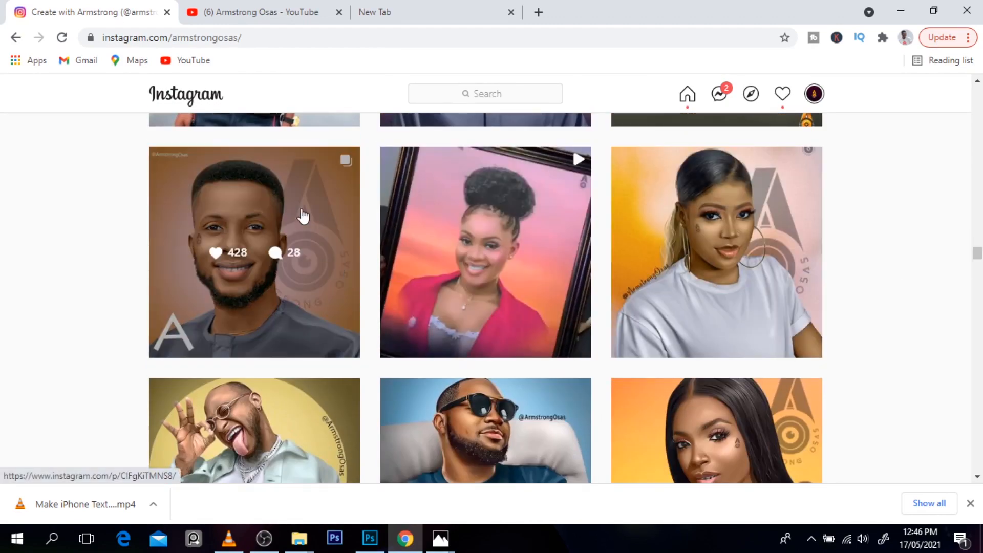
{"action": "left_click", "coordinate": [302, 215]}
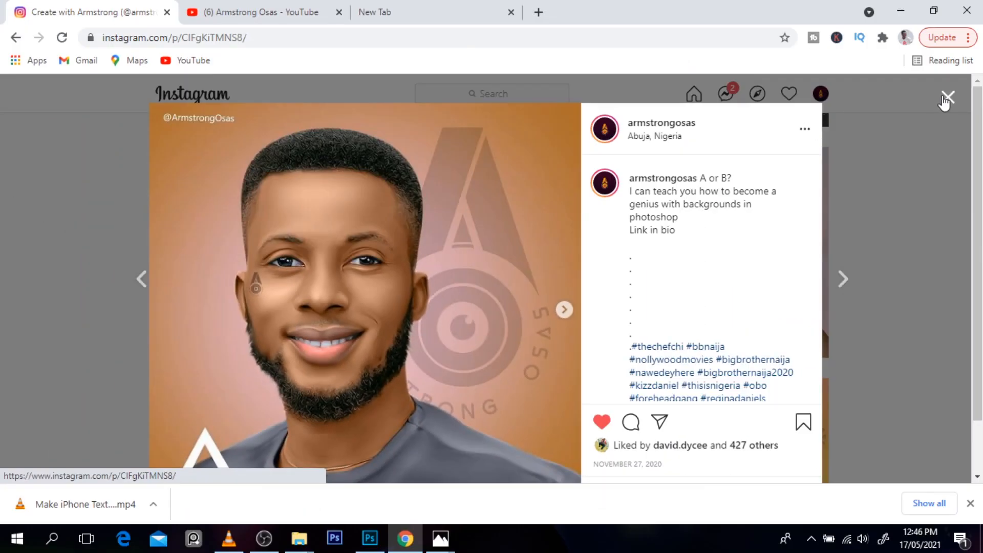
{"action": "left_click", "coordinate": [947, 99]}
{"action": "left_click_drag", "start_coordinate": [978, 260], "coordinate": [979, 282]}
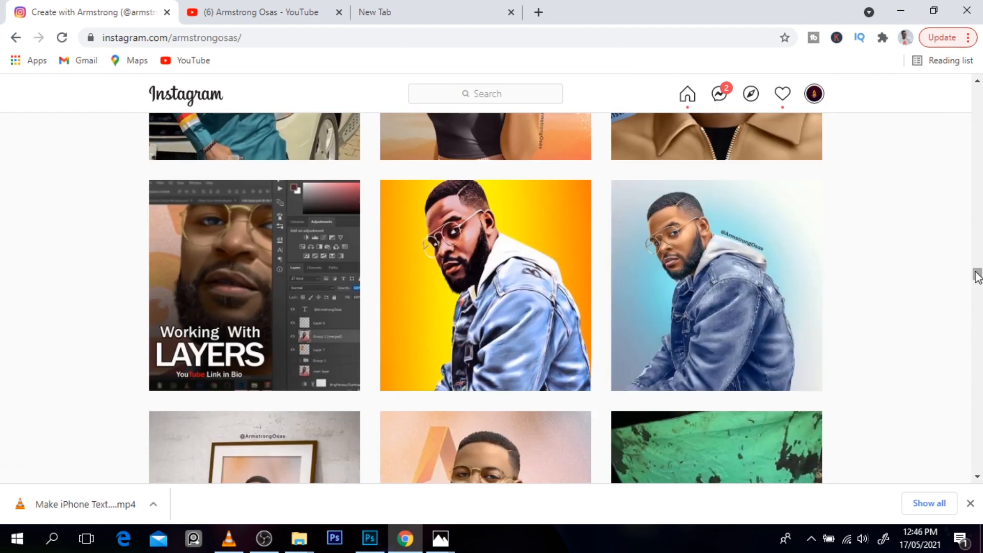
{"action": "scroll", "coordinate": [972, 277], "scroll_direction": "down", "scroll_amount": 2}
{"action": "left_click", "coordinate": [549, 332]}
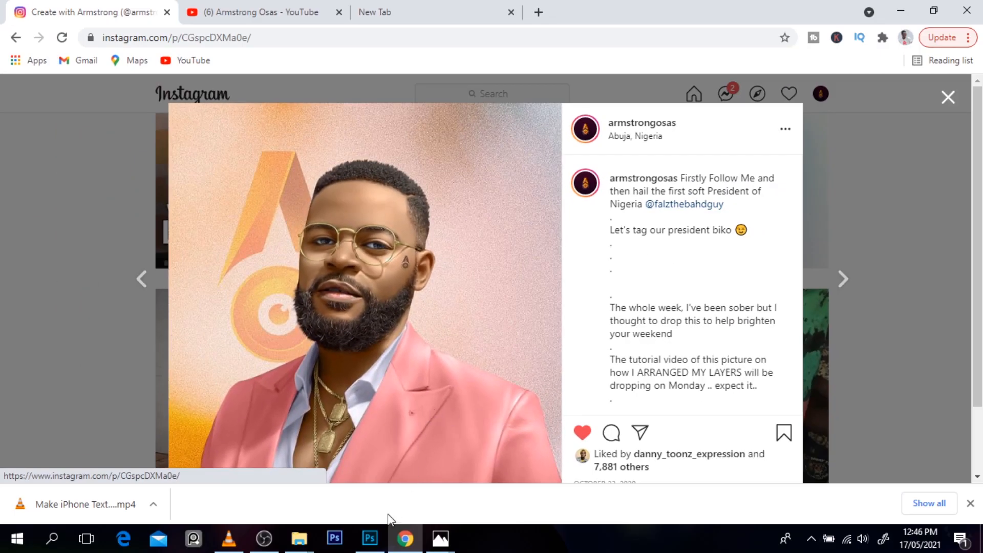
- Switch back to Photoshop and choose a spatter tip for the Brush tool
{"action": "left_click", "coordinate": [370, 538]}
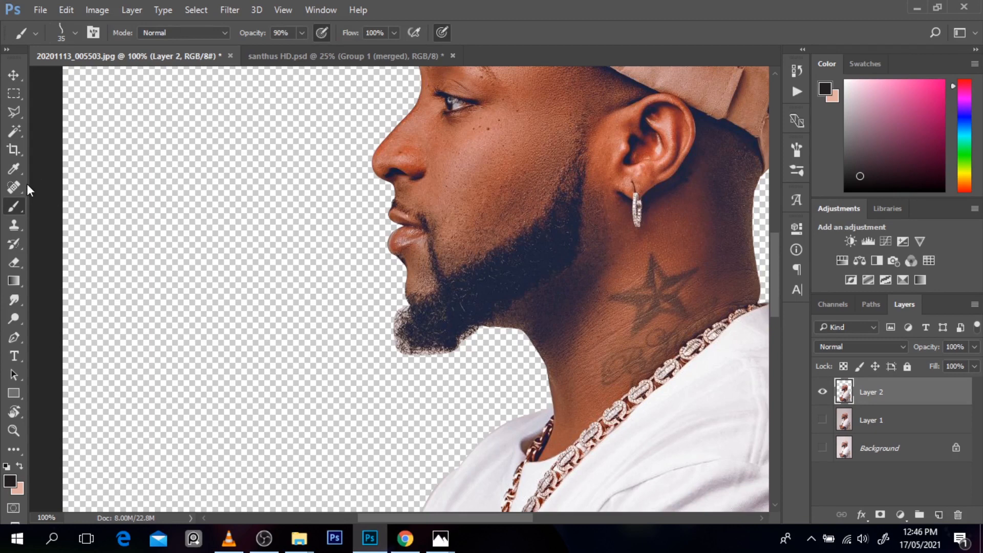
{"action": "right_click", "coordinate": [14, 205]}
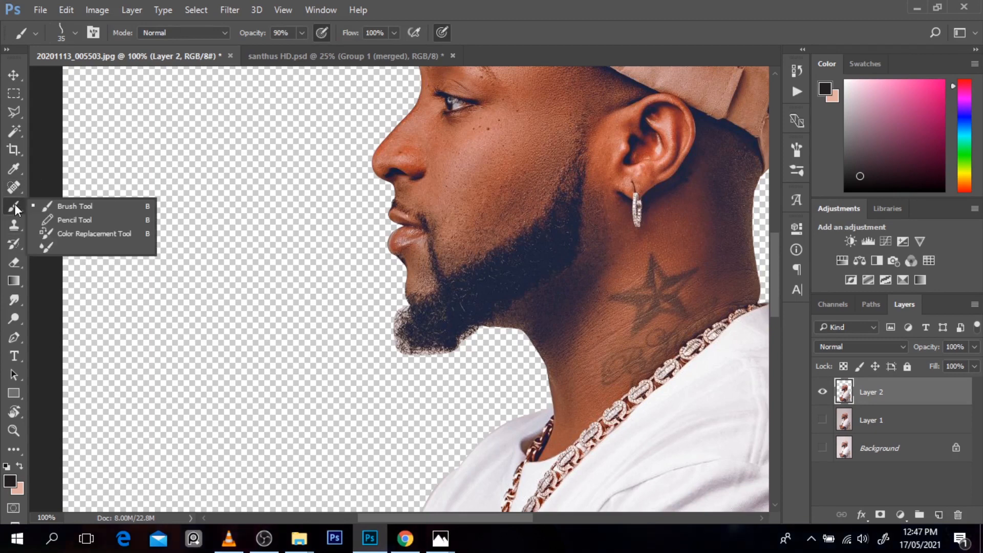
{"action": "left_click", "coordinate": [75, 32]}
{"action": "left_click", "coordinate": [75, 32]}
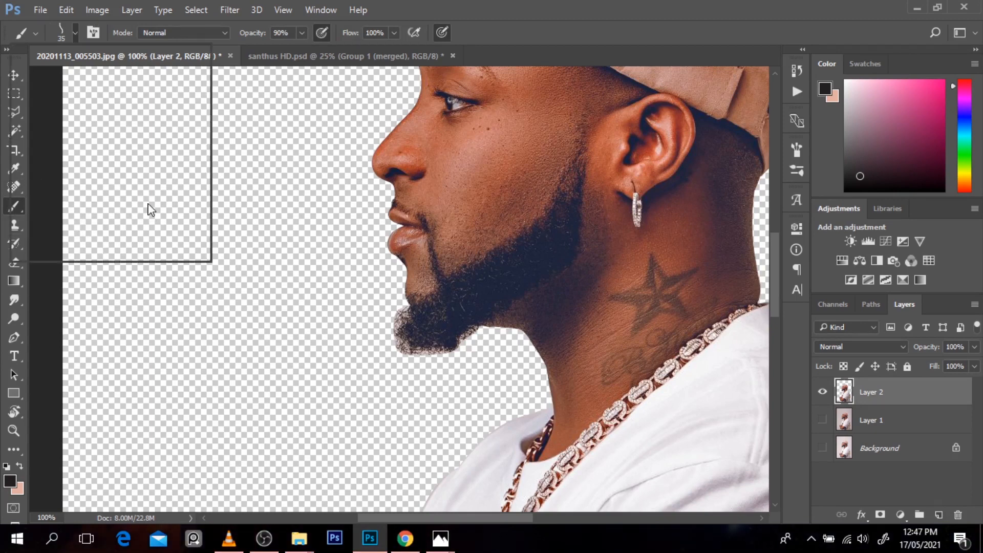
{"action": "left_click_drag", "start_coordinate": [178, 238], "coordinate": [171, 204]}
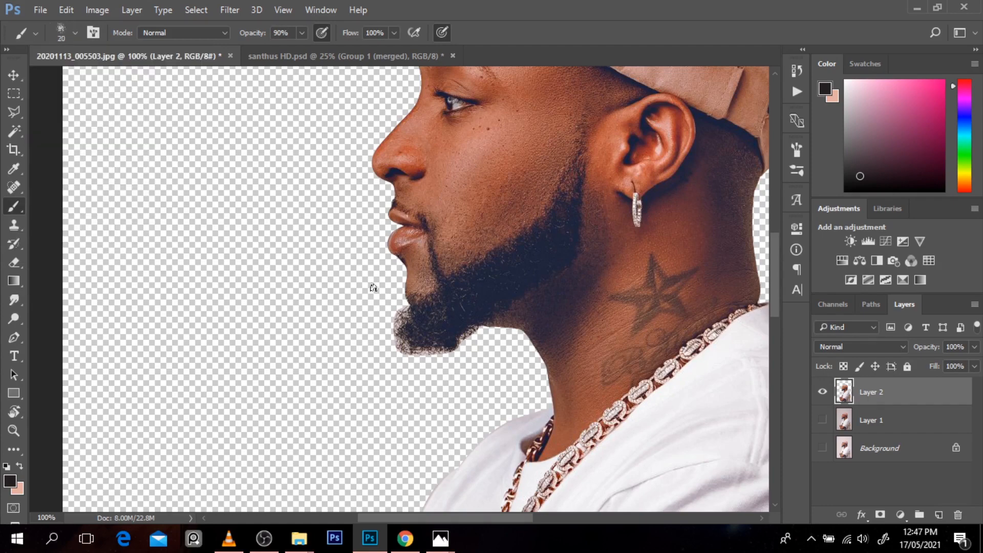
- Enlarge the spatter brush tip, then reduce it to 50 px
{"action": "key", "text": "bracketright"}
{"action": "key", "text": "bracketright"}
{"action": "key", "text": "bracketright"}
{"action": "key", "text": "bracketright"}
{"action": "key", "text": "bracketright"}
{"action": "key", "text": "bracketright"}
{"action": "key", "text": "bracketright"}
{"action": "key", "text": "bracketright"}
{"action": "key", "text": "bracketright"}
{"action": "key", "text": "bracketright"}
{"action": "key", "text": "bracketright"}
{"action": "key", "text": "bracketright"}
{"action": "key", "text": "bracketright"}
{"action": "key", "text": "bracketright"}
{"action": "key", "text": "bracketright"}
{"action": "key", "text": "bracketright"}
{"action": "key", "text": "bracketright"}
{"action": "key", "text": "bracketright"}
{"action": "key", "text": "bracketleft"}
{"action": "key", "text": "bracketleft"}
{"action": "key", "text": "bracketleft"}
{"action": "key", "text": "bracketleft"}
{"action": "key", "text": "bracketleft"}
{"action": "key", "text": "bracketleft"}
{"action": "key", "text": "bracketleft"}
{"action": "key", "text": "bracketleft"}
{"action": "key", "text": "bracketleft"}
{"action": "key", "text": "bracketleft"}
{"action": "key", "text": "bracketleft"}
{"action": "key", "text": "bracketleft"}
{"action": "key", "text": "bracketleft"}
{"action": "key", "text": "bracketleft"}
{"action": "key", "text": "bracketleft"}
{"action": "key", "text": "bracketleft"}
- Select the 39 px spatter preset as the brush tip
{"action": "left_click", "coordinate": [76, 32]}
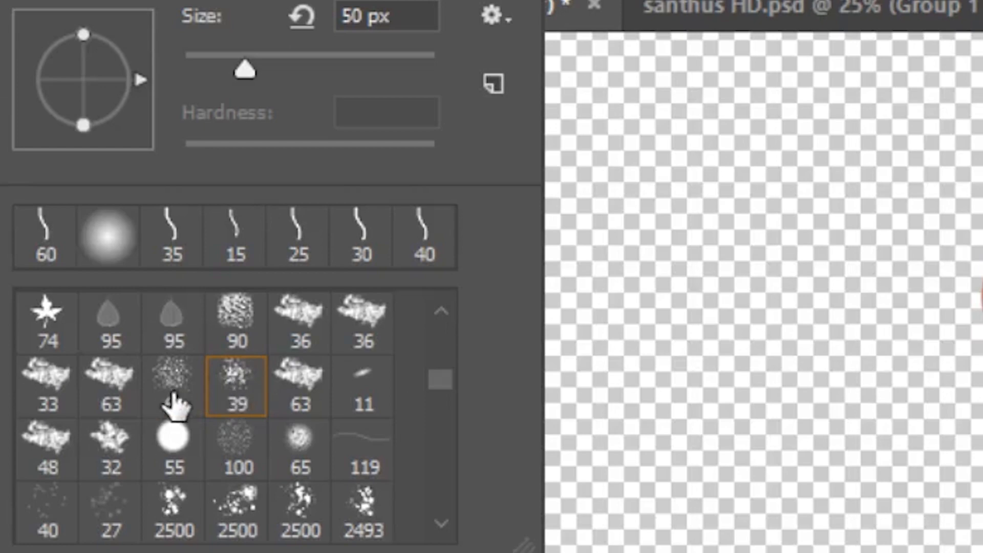
{"action": "left_click", "coordinate": [169, 390]}
{"action": "left_click", "coordinate": [231, 389]}
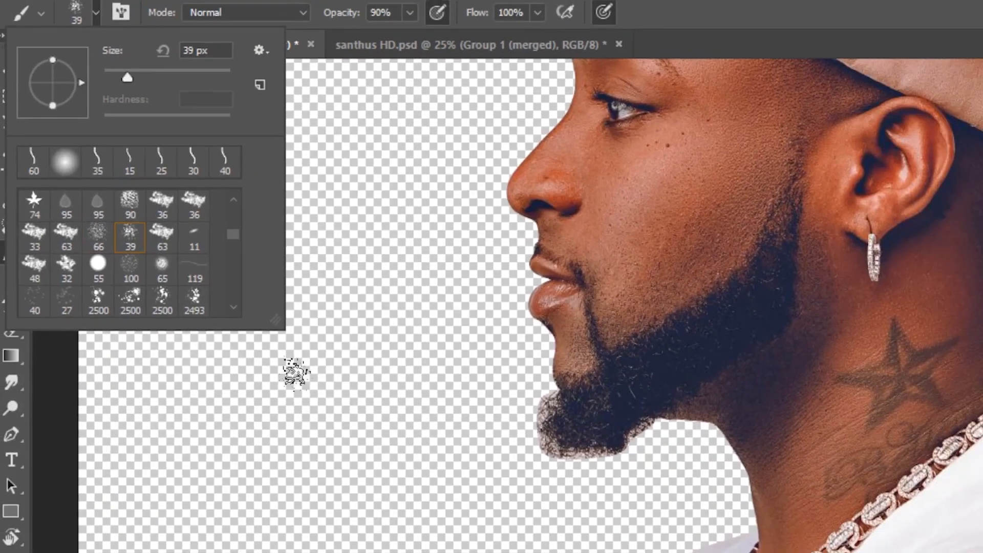
{"action": "key", "text": "Return"}
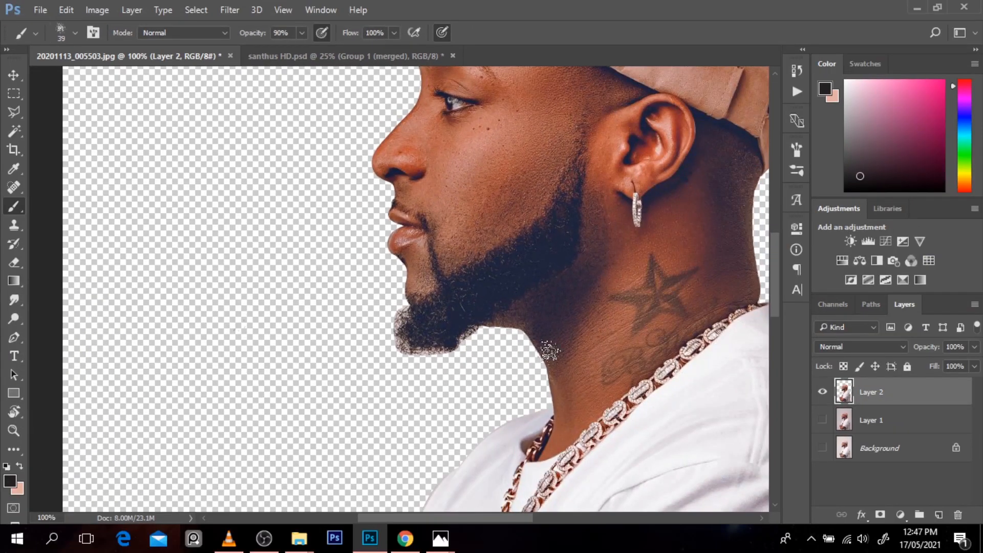
- Duplicate the cutout layer and activate the Smudge tool for painting on the copy
{"action": "key", "text": "ctrl+j"}
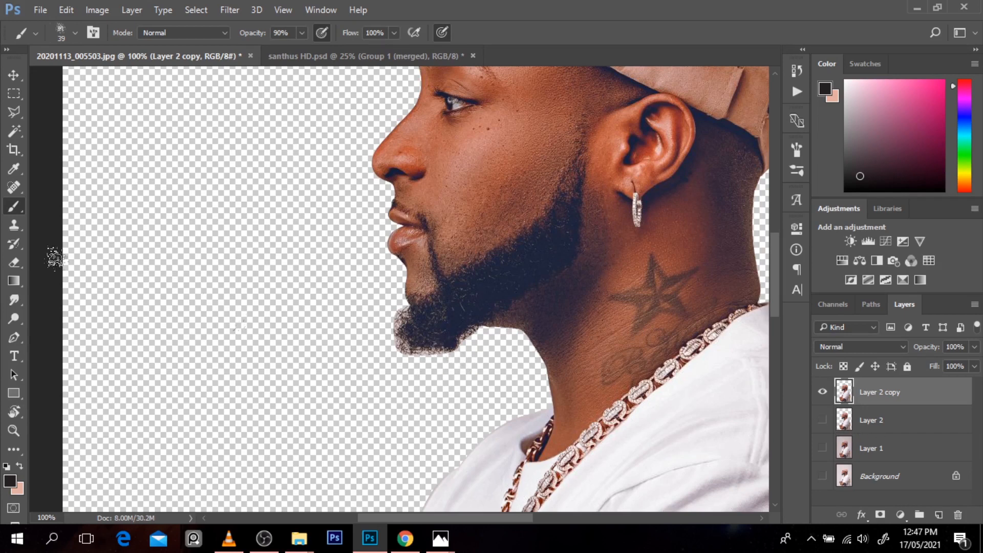
{"action": "left_click", "coordinate": [21, 296]}
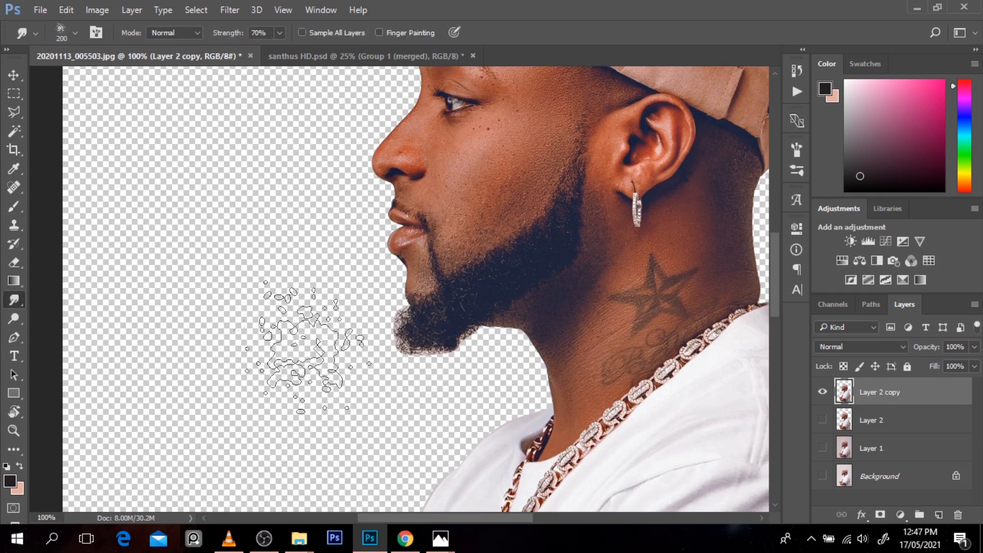
- Reduce the Smudge tool's spatter tip to 40 px
{"action": "key", "text": "bracketleft"}
{"action": "key", "text": "bracketleft"}
{"action": "key", "text": "bracketleft"}
{"action": "key", "text": "bracketleft"}
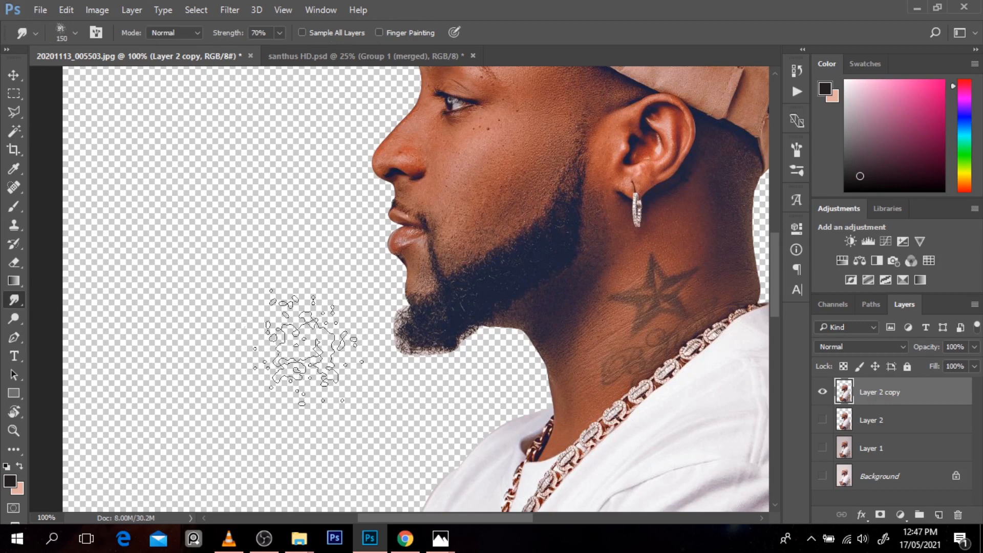
{"action": "key", "text": "bracketleft"}
{"action": "key", "text": "bracketleft"}
{"action": "key", "text": "bracketleft"}
{"action": "key", "text": "bracketleft"}
{"action": "key", "text": "bracketleft"}
{"action": "key", "text": "bracketleft"}
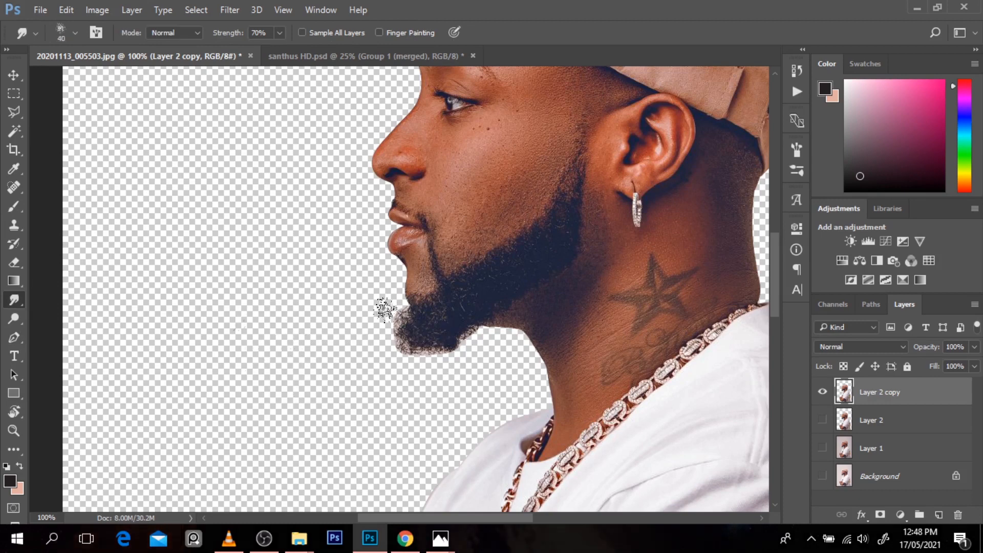
- Create a new layer directly beneath the cutout copy and fill it with yellow-orange as a backdrop
{"action": "left_click", "coordinate": [890, 426]}
{"action": "left_click", "coordinate": [939, 514]}
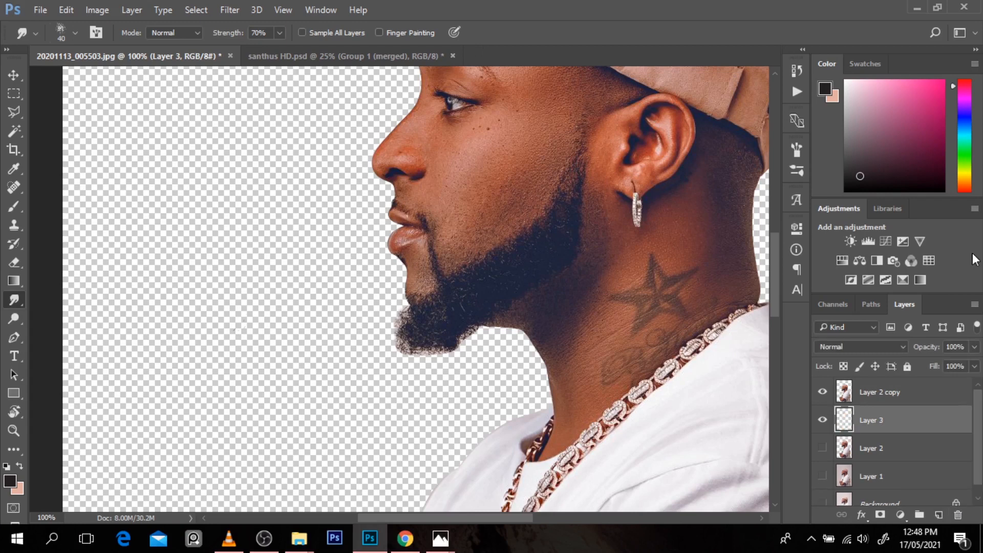
{"action": "left_click", "coordinate": [965, 179]}
{"action": "left_click", "coordinate": [940, 87]}
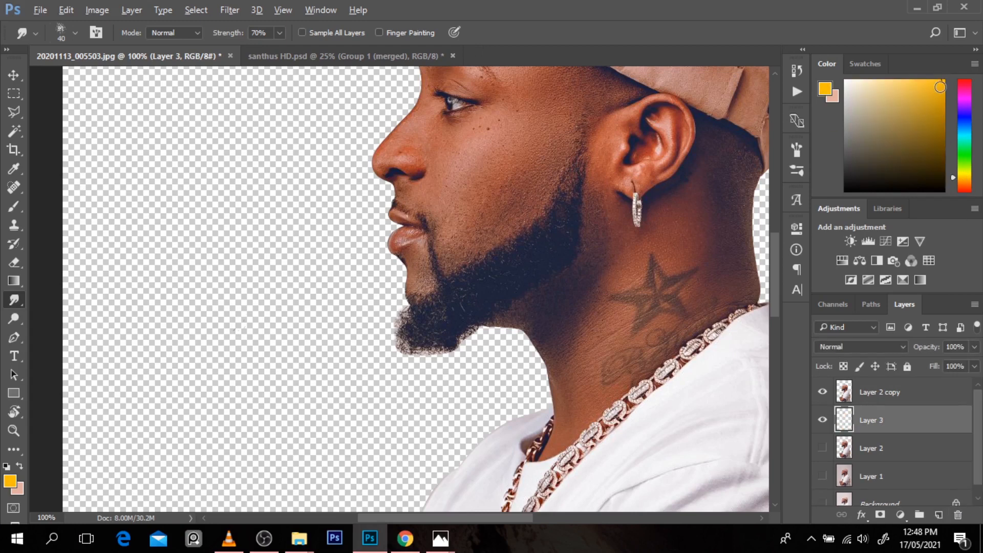
{"action": "key", "text": "alt+BackSpace"}
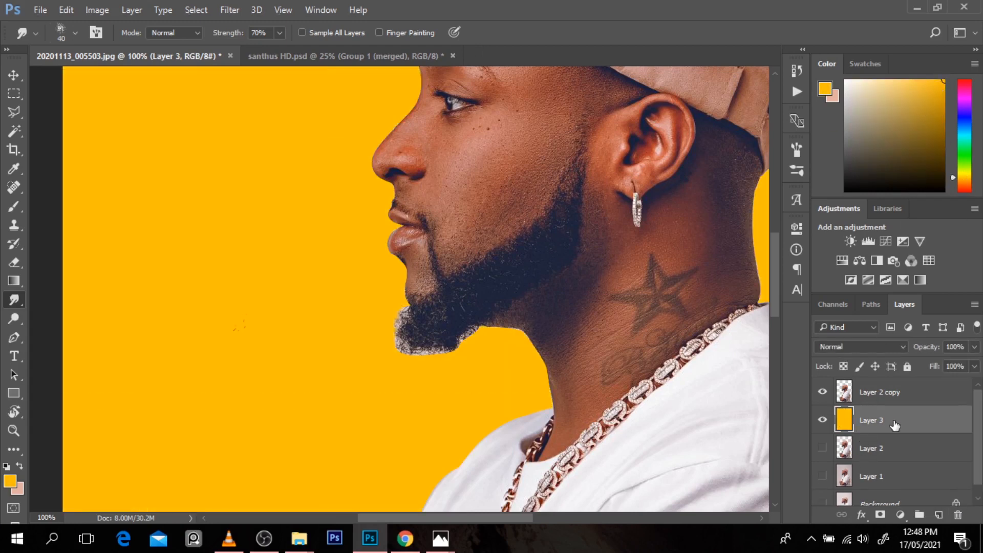
- Smudge the chin beard's edge outward on Layer 2 copy, and lower the smudge strength to 52%
{"action": "left_click", "coordinate": [871, 392]}
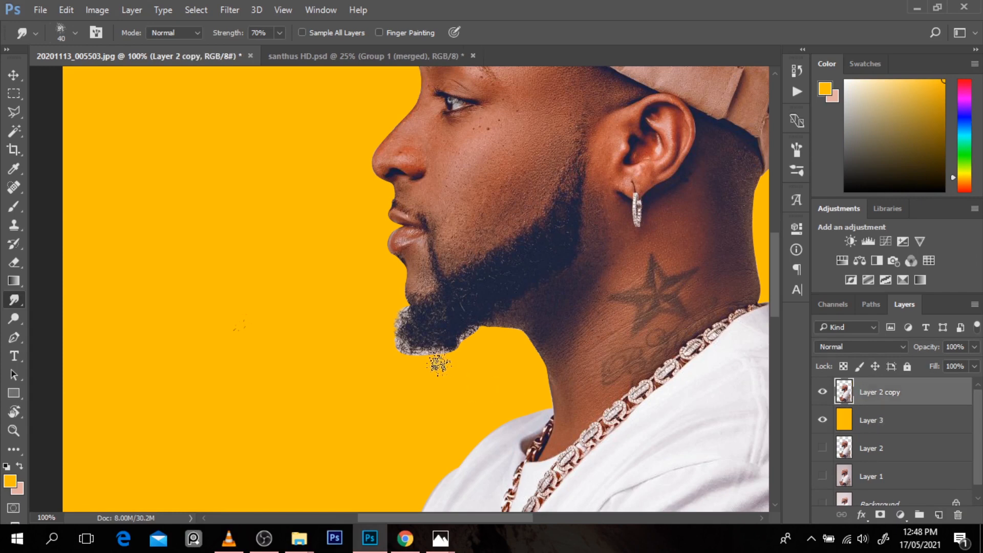
{"action": "mouse_move", "coordinate": [382, 345]}
{"action": "left_mouse_down"}
{"action": "mouse_move", "coordinate": [413, 360]}
{"action": "mouse_move", "coordinate": [437, 356]}
{"action": "mouse_move", "coordinate": [412, 399]}
{"action": "left_mouse_up"}
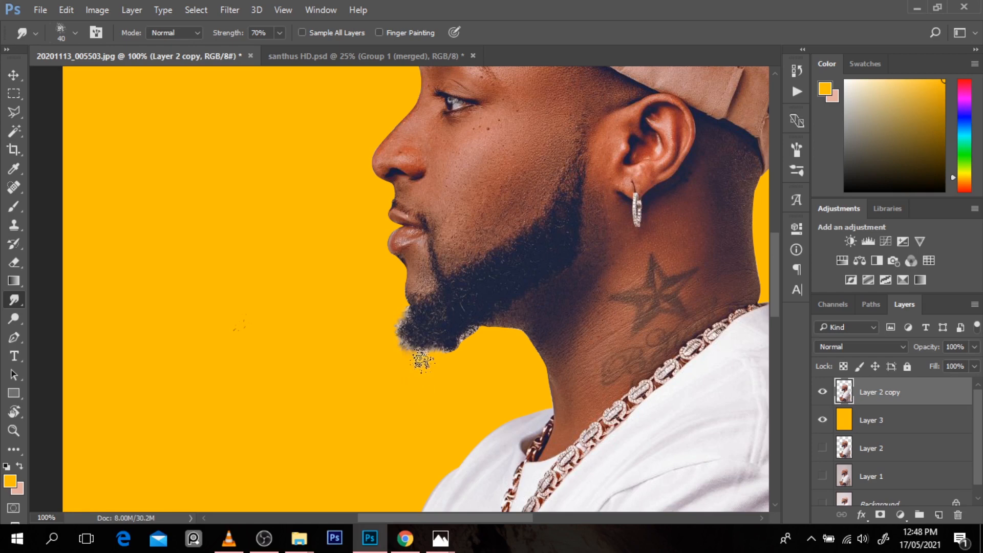
{"action": "left_click_drag", "start_coordinate": [432, 351], "coordinate": [418, 392]}
{"action": "left_click_drag", "start_coordinate": [238, 33], "coordinate": [228, 32]}
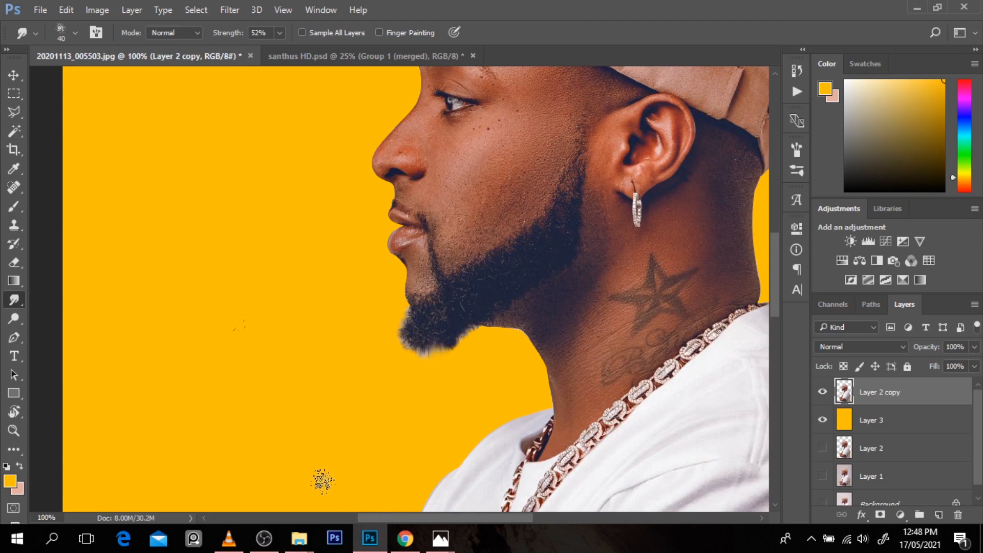
- Switch to Chrome, find and view the bearded side-profile portrait with sunglasses in the Instagram feed, and return to Photoshop
{"action": "left_click", "coordinate": [411, 547]}
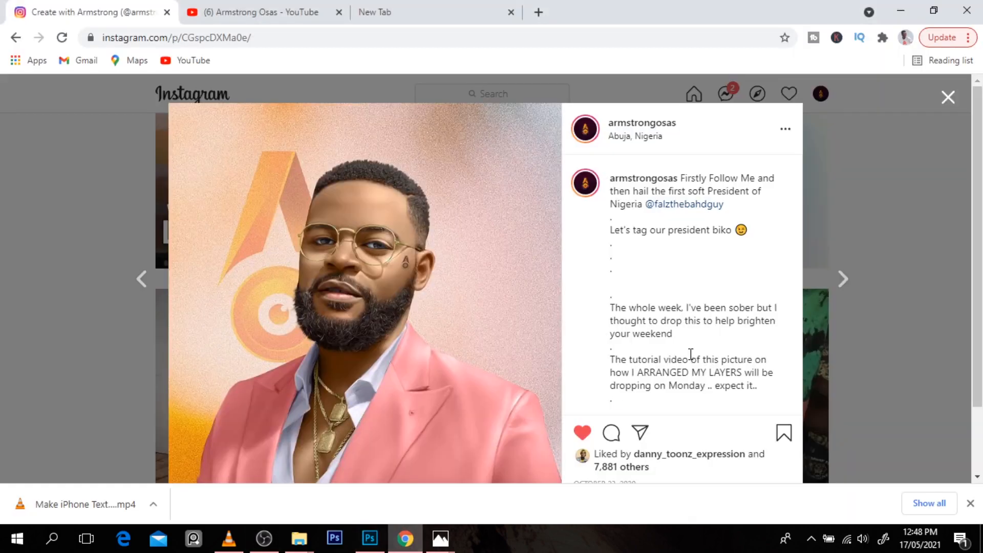
{"action": "left_click", "coordinate": [948, 98]}
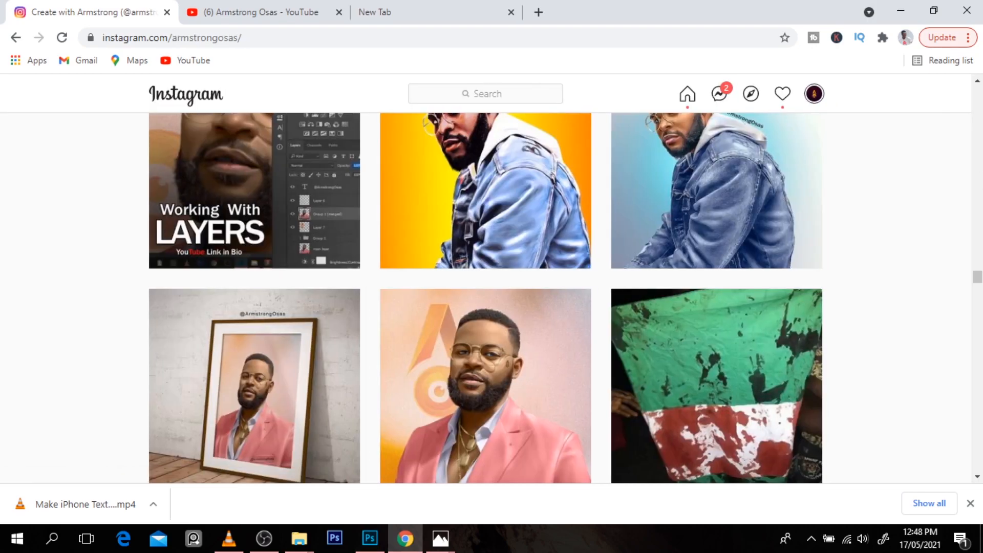
{"action": "left_click_drag", "start_coordinate": [979, 277], "coordinate": [979, 338]}
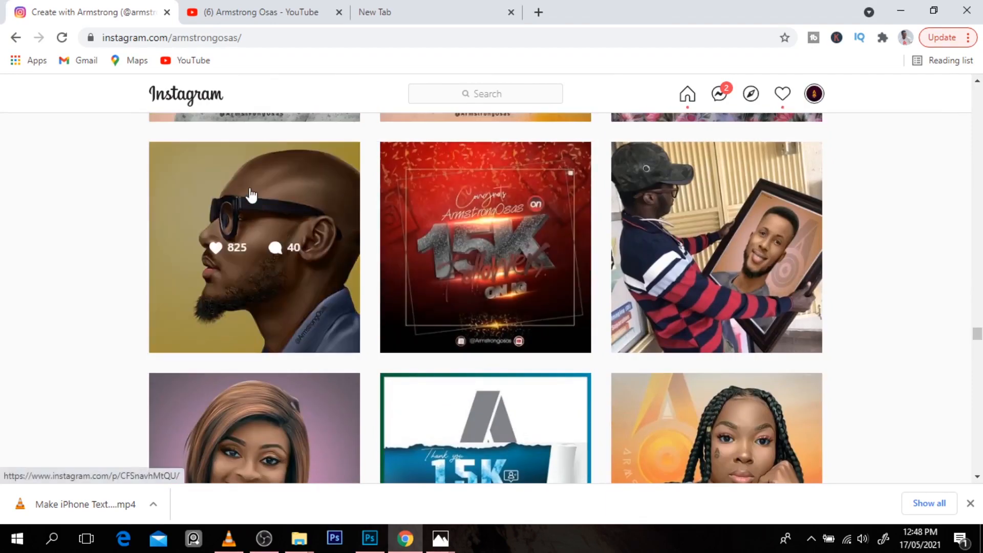
{"action": "left_click", "coordinate": [257, 196]}
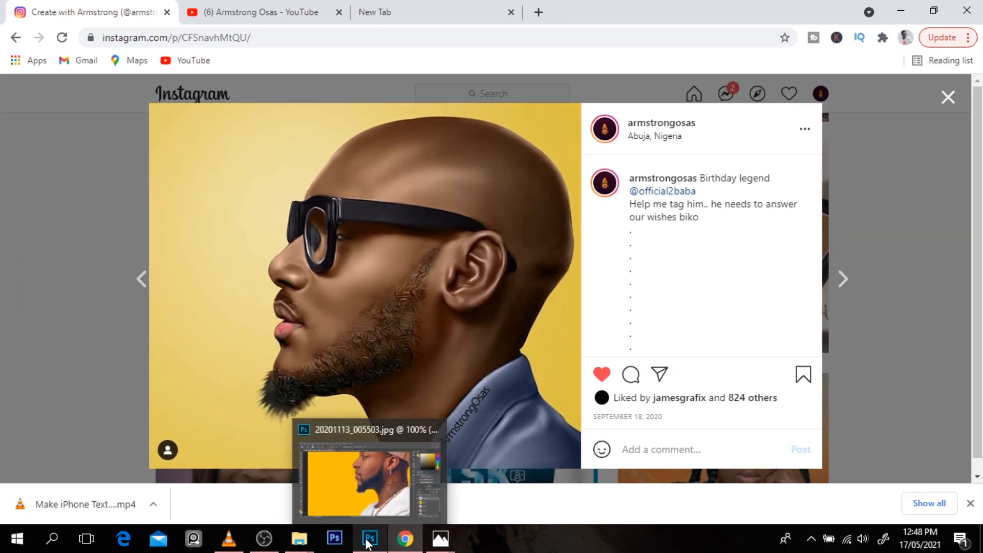
{"action": "left_click", "coordinate": [368, 539]}
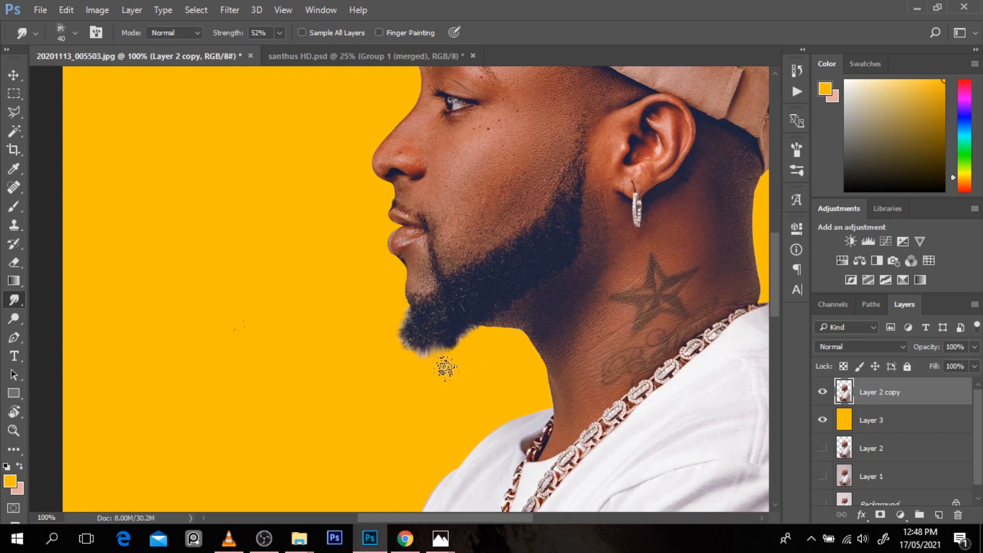
- Activate the Brush tool with the last 35 px hair-strand tip in the presets and reduce it to 25 px
{"action": "left_click", "coordinate": [19, 204]}
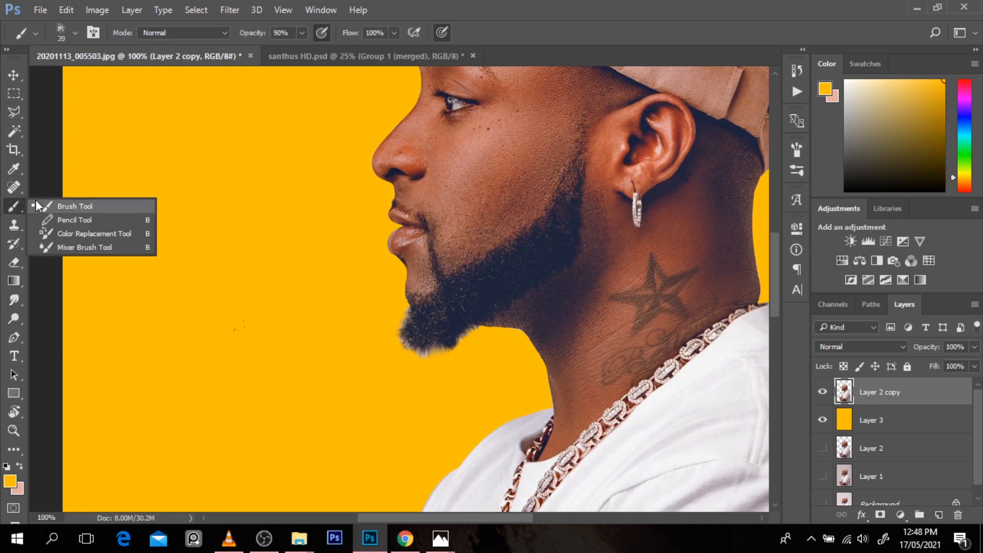
{"action": "left_click", "coordinate": [94, 203]}
{"action": "left_click", "coordinate": [76, 33]}
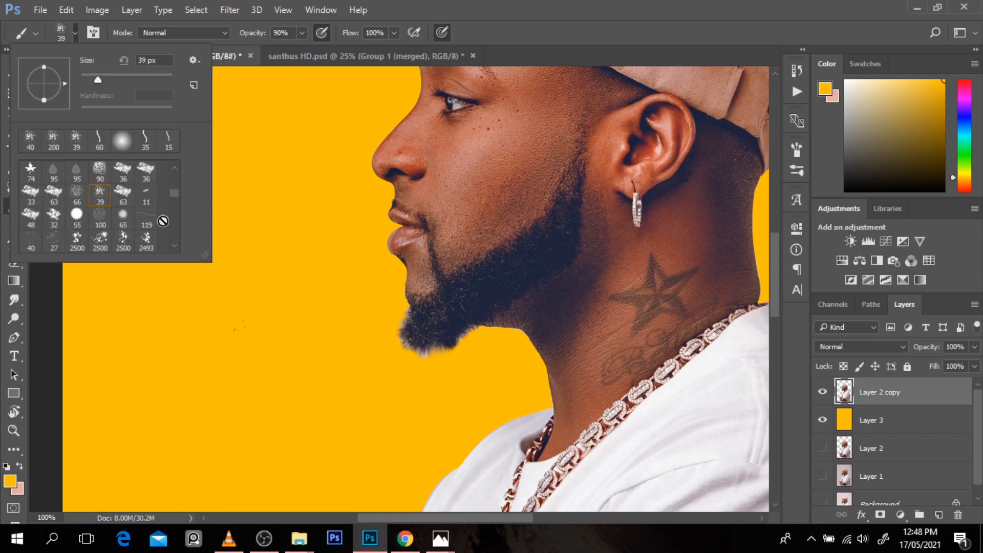
{"action": "scroll", "coordinate": [174, 193], "scroll_direction": "down", "scroll_amount": 1}
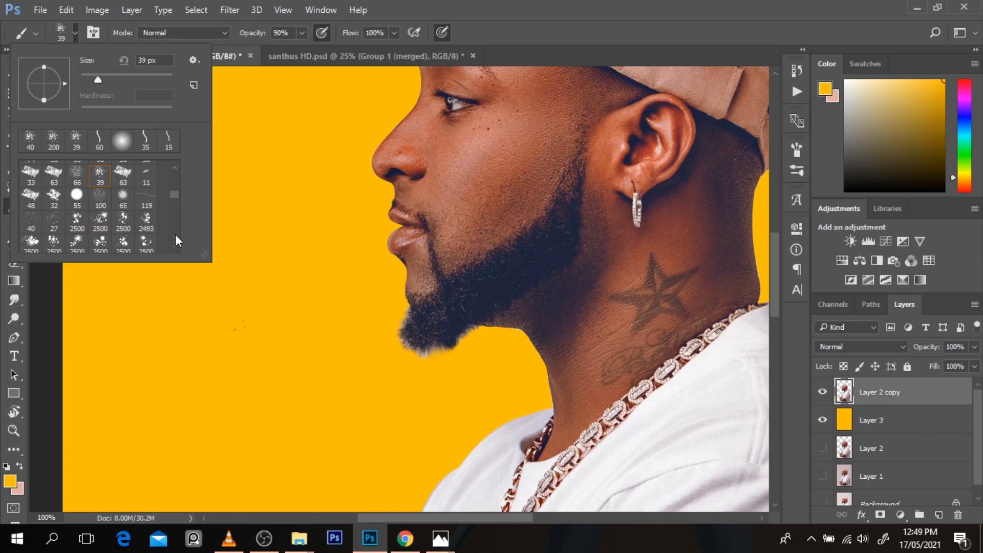
{"action": "left_click_drag", "start_coordinate": [171, 196], "coordinate": [172, 240]}
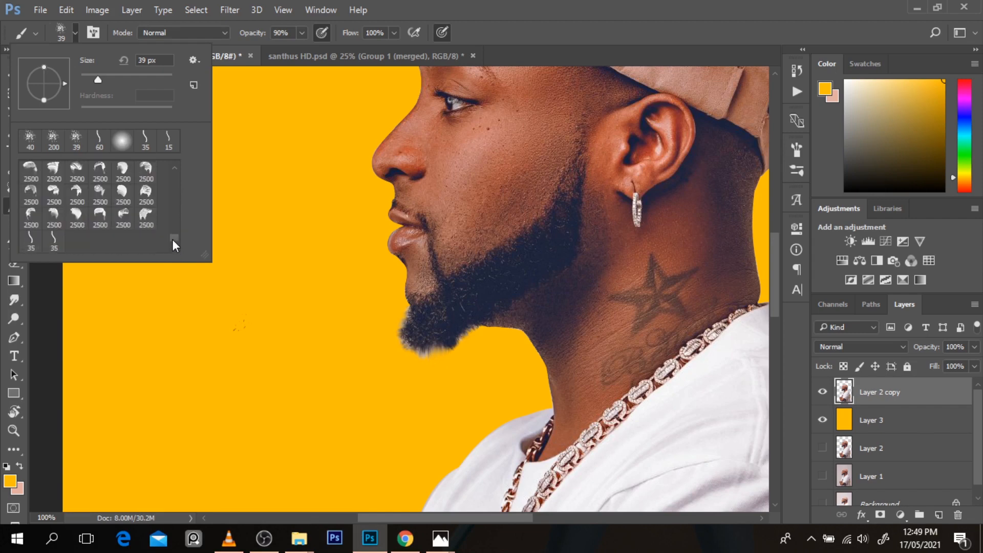
{"action": "double_click", "coordinate": [53, 241]}
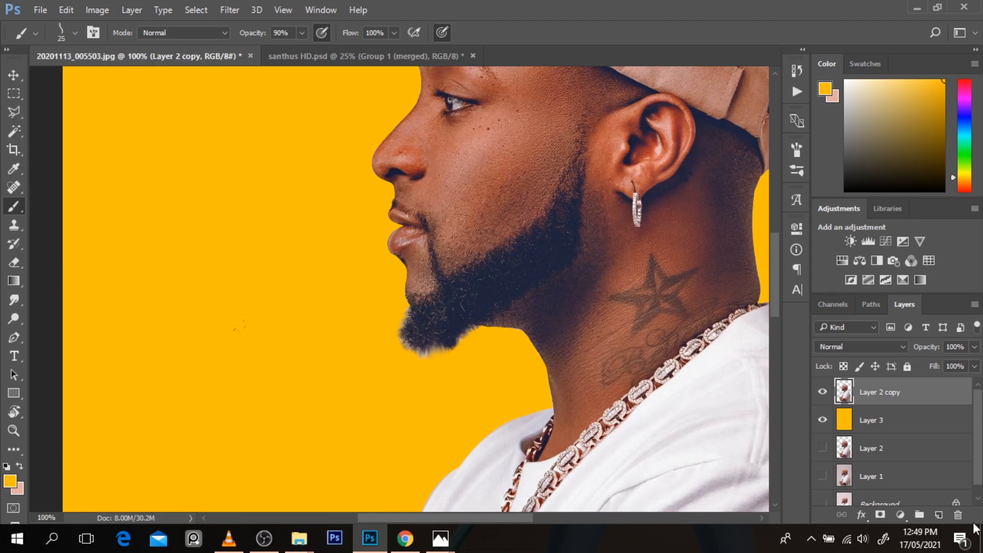
- Add a new empty layer above the cutout copy and sample the beard's dark blue as the foreground colour
{"action": "left_click", "coordinate": [939, 515]}
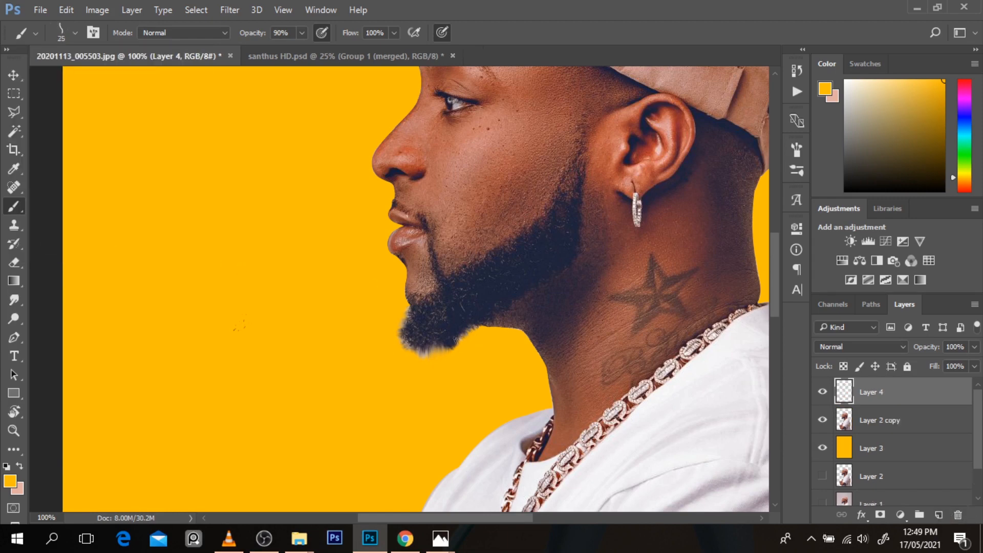
{"action": "left_click", "coordinate": [446, 335], "text": "alt"}
{"action": "scroll", "coordinate": [451, 330], "scroll_direction": "up", "scroll_amount": 1}
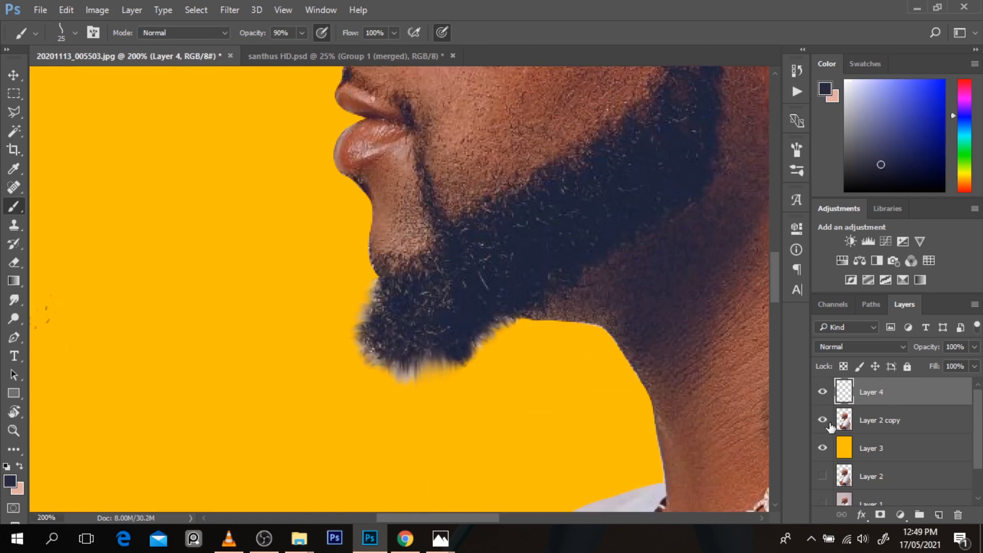
- Delete the smudged cutout copy and replace it with a fresh, visible duplicate of Layer 2 above the yellow backdrop
{"action": "left_click", "coordinate": [823, 420]}
{"action": "left_click", "coordinate": [871, 420]}
{"action": "key", "text": "Delete"}
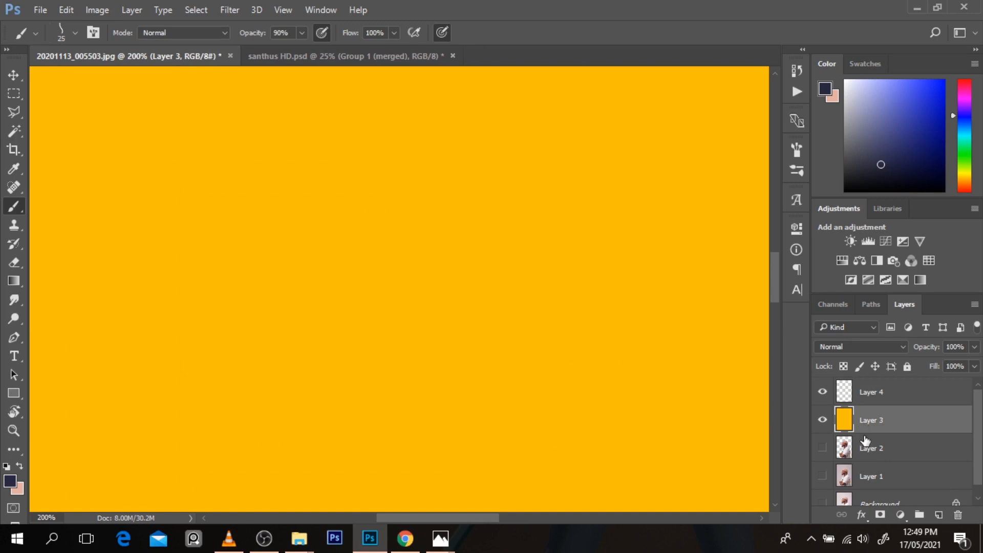
{"action": "left_click", "coordinate": [863, 449]}
{"action": "key", "text": "ctrl+j"}
{"action": "left_click_drag", "start_coordinate": [863, 449], "coordinate": [843, 418]}
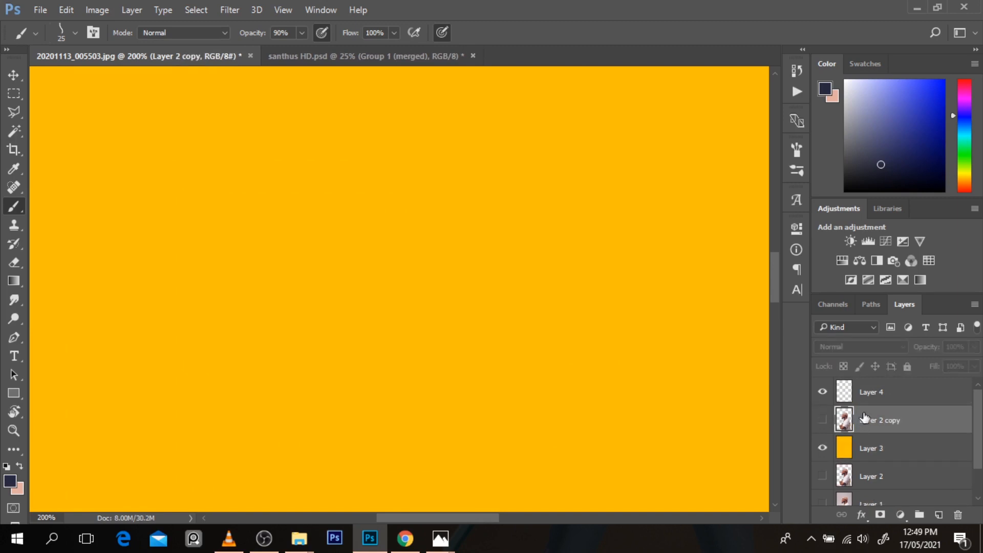
{"action": "left_click", "coordinate": [823, 420]}
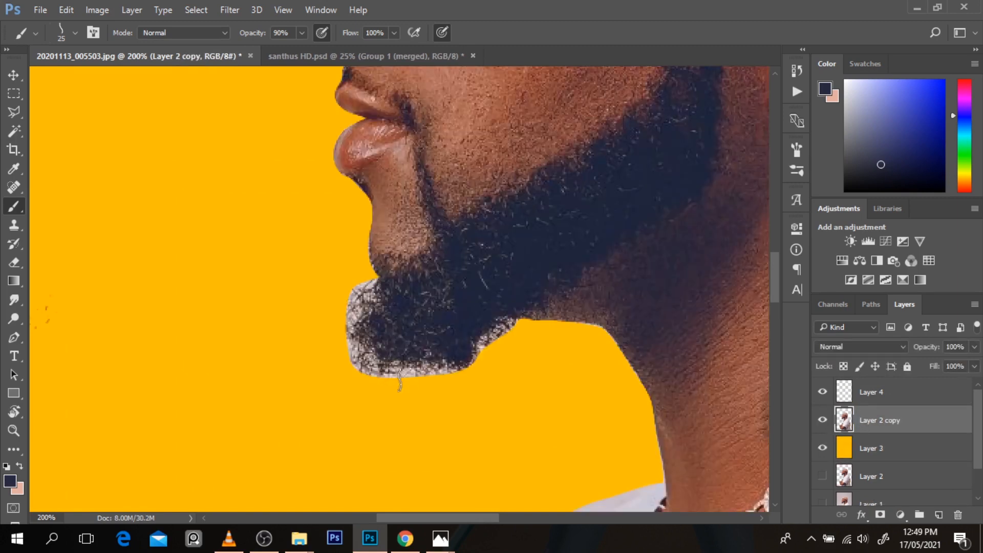
{"action": "left_click_drag", "start_coordinate": [400, 381], "coordinate": [468, 406]}
{"action": "key", "text": "ctrl+z"}
- Outline the pale fringe around the chin beard with a Pen path, convert it to a selection and delete the fringe
{"action": "key", "text": "p"}
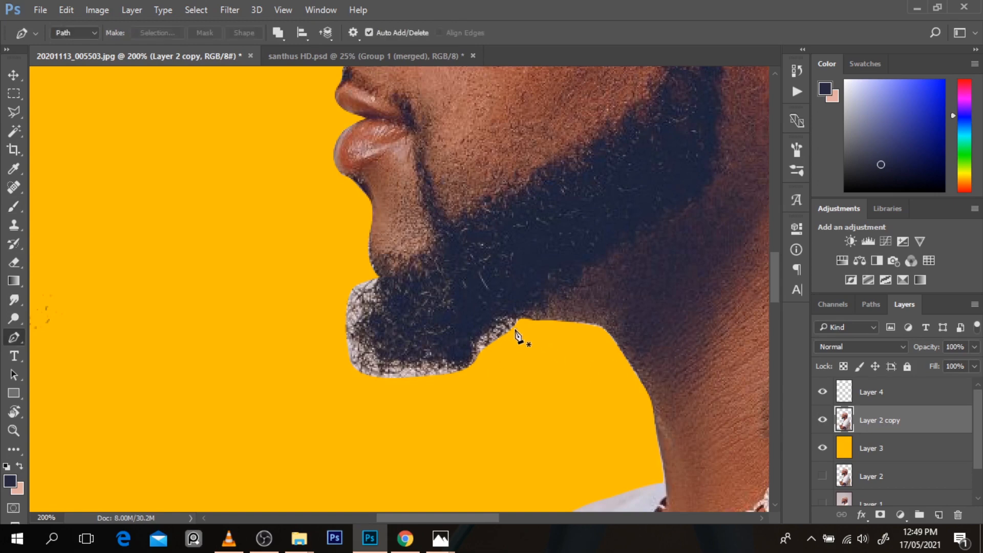
{"action": "left_click", "coordinate": [531, 325]}
{"action": "left_click", "coordinate": [500, 321]}
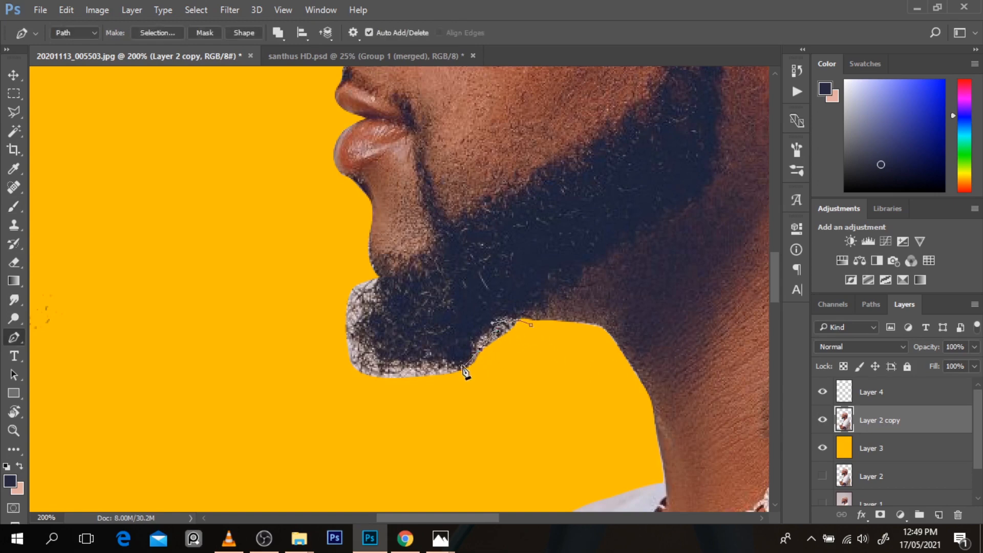
{"action": "left_click_drag", "start_coordinate": [462, 359], "coordinate": [438, 367]}
{"action": "left_click", "coordinate": [385, 363]}
{"action": "left_click_drag", "start_coordinate": [355, 330], "coordinate": [369, 310]}
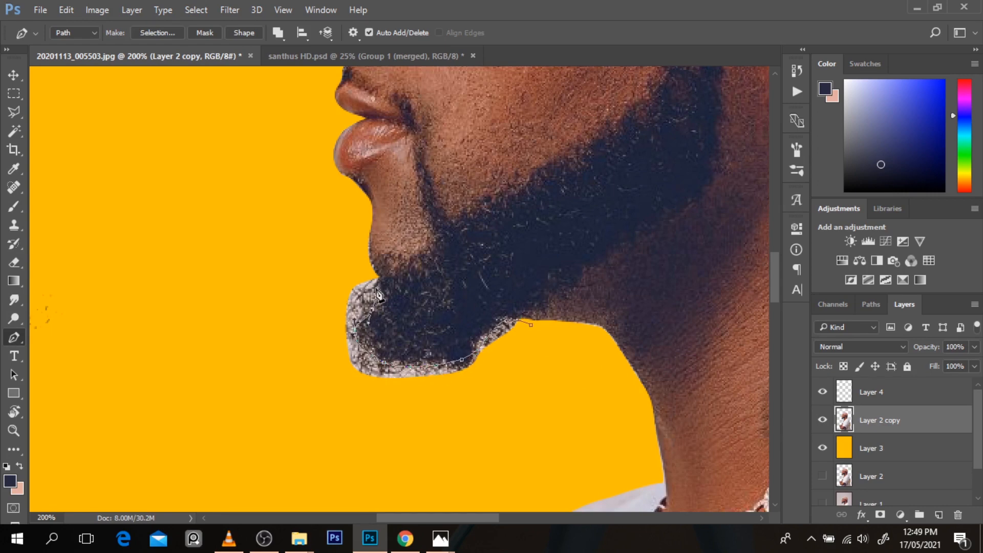
{"action": "left_click", "coordinate": [362, 264]}
{"action": "left_click_drag", "start_coordinate": [302, 348], "coordinate": [322, 428]}
{"action": "left_click_drag", "start_coordinate": [555, 381], "coordinate": [548, 362]}
{"action": "left_click", "coordinate": [531, 324]}
{"action": "key", "text": "ctrl+Return"}
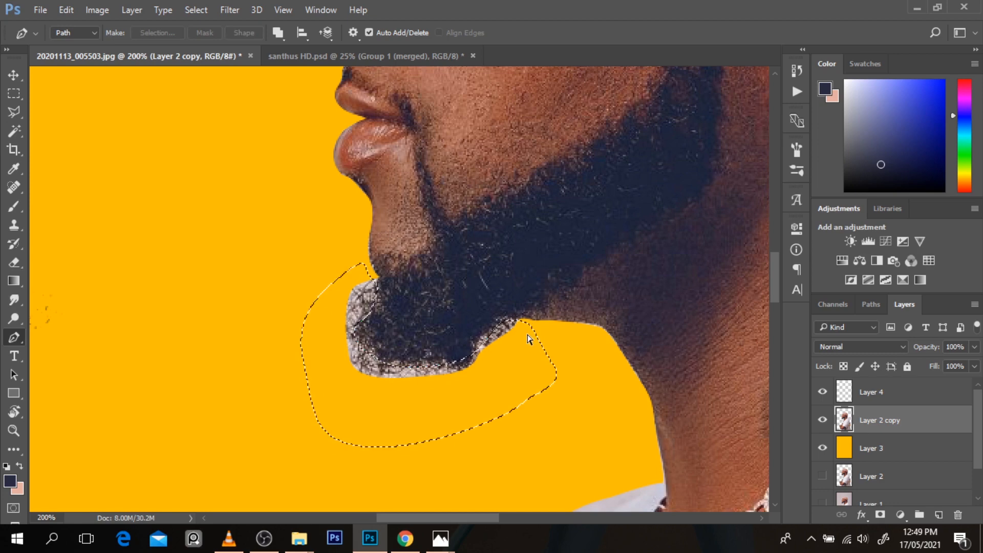
{"action": "key", "text": "Delete"}
{"action": "key", "text": "ctrl+d"}
- Smudge the trimmed edge of the chin beard with the spatter tip, enlarging it to 25 px
{"action": "key", "text": "r"}
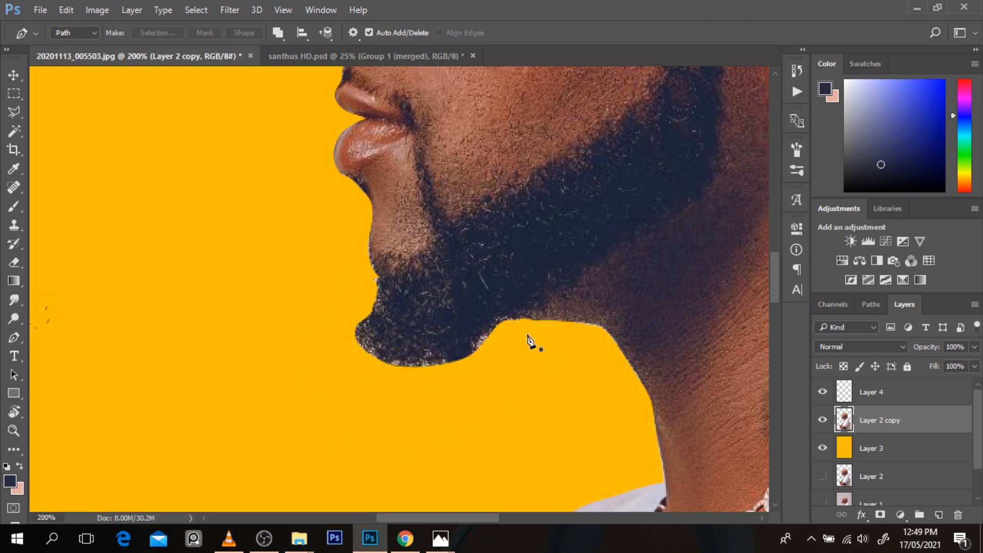
{"action": "key", "text": "bracketleft"}
{"action": "key", "text": "bracketleft"}
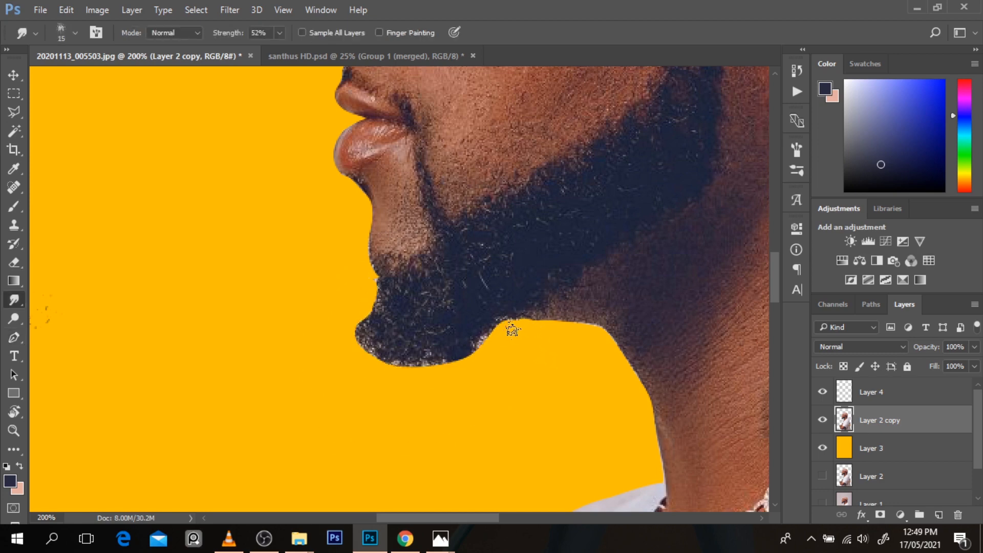
{"action": "mouse_move", "coordinate": [379, 309]}
{"action": "left_mouse_down"}
{"action": "mouse_move", "coordinate": [358, 308]}
{"action": "mouse_move", "coordinate": [368, 316]}
{"action": "mouse_move", "coordinate": [384, 288]}
{"action": "mouse_move", "coordinate": [391, 300]}
{"action": "mouse_move", "coordinate": [378, 291]}
{"action": "mouse_move", "coordinate": [356, 311]}
{"action": "mouse_move", "coordinate": [367, 314]}
{"action": "mouse_move", "coordinate": [373, 307]}
{"action": "mouse_move", "coordinate": [338, 325]}
{"action": "mouse_move", "coordinate": [377, 320]}
{"action": "mouse_move", "coordinate": [345, 325]}
{"action": "left_mouse_up"}
{"action": "key", "text": "ctrl+alt+z"}
{"action": "key", "text": "ctrl+alt+z"}
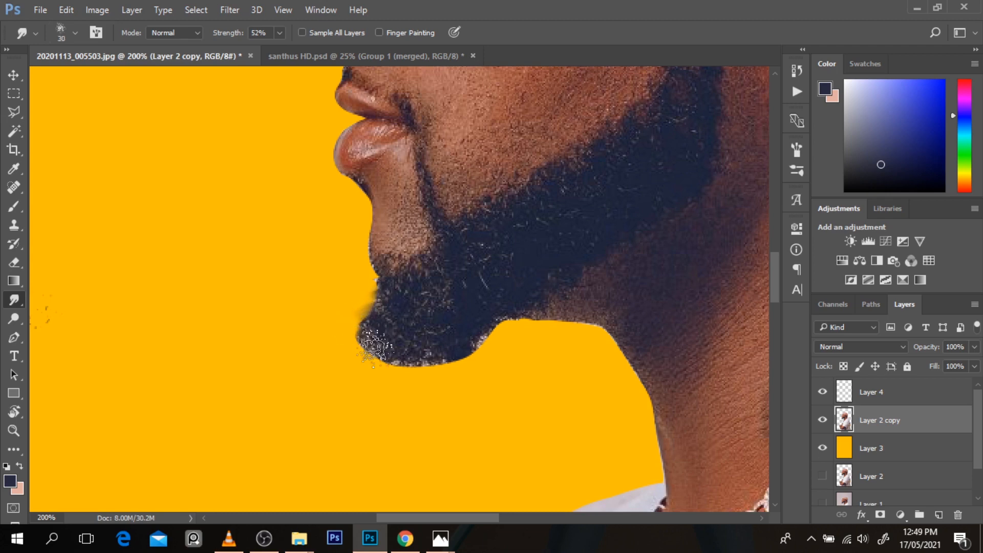
{"action": "key", "text": "bracketright"}
{"action": "key", "text": "bracketright"}
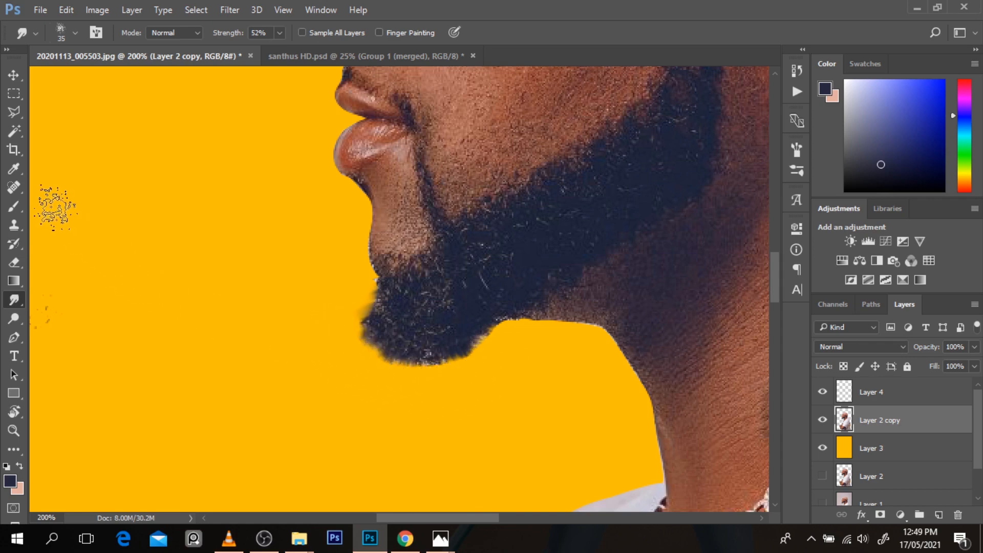
- Reactivate the Brush tool with the hair-strand tip at 10 px and select the empty Layer 4
{"action": "left_click", "coordinate": [20, 206]}
{"action": "key", "text": "shift+b"}
{"action": "key", "text": "shift+b"}
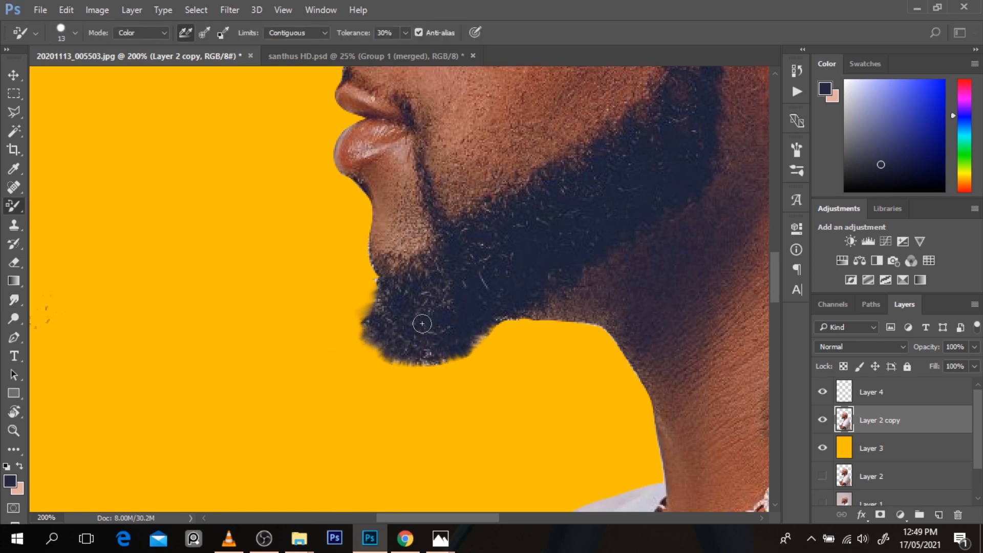
{"action": "right_click", "coordinate": [14, 205]}
{"action": "left_click", "coordinate": [60, 197]}
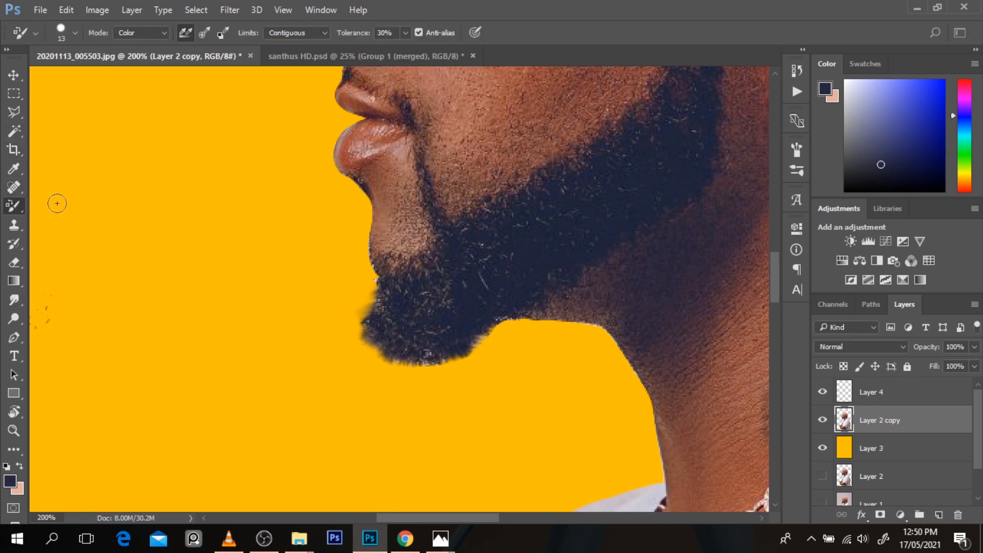
{"action": "right_click", "coordinate": [9, 202]}
{"action": "left_click", "coordinate": [41, 205]}
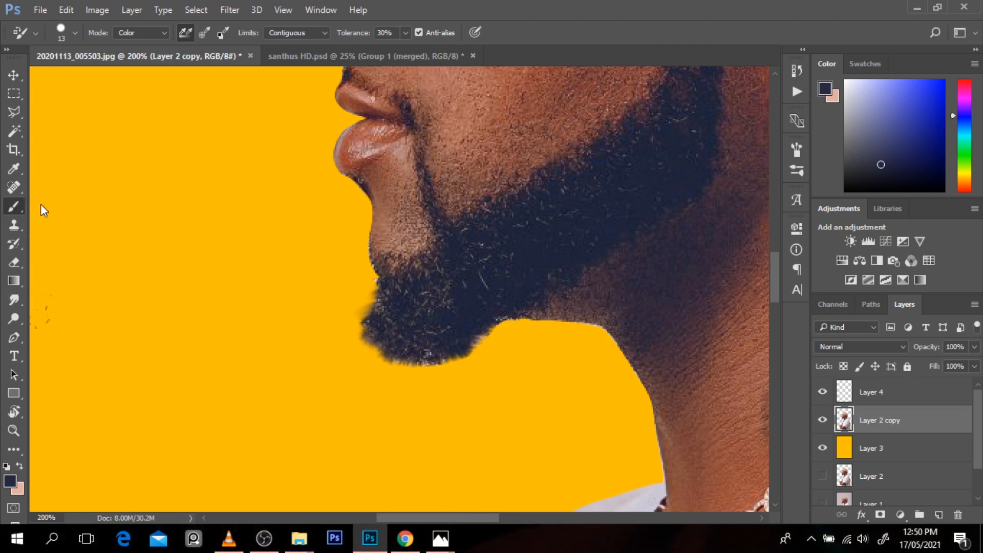
{"action": "left_click", "coordinate": [889, 405]}
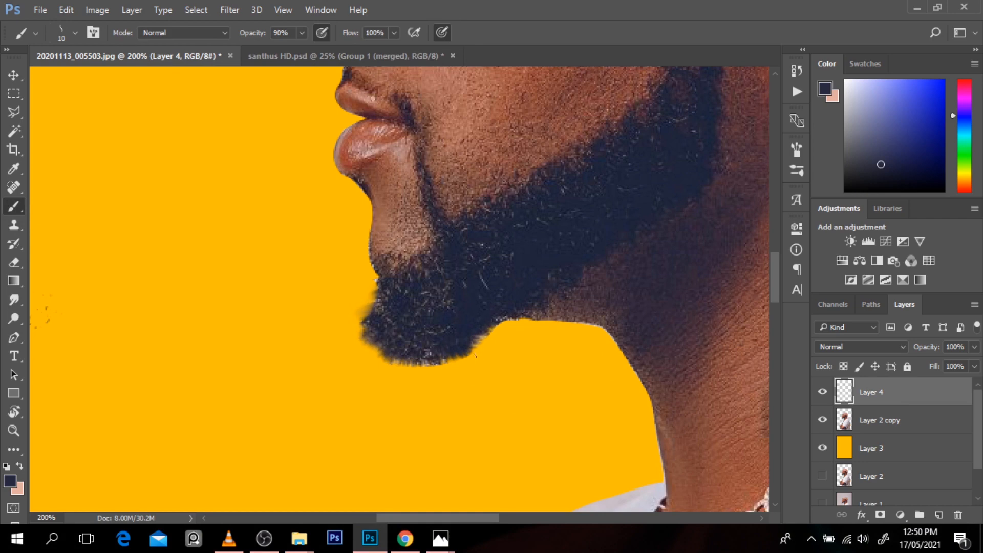
- Paint short hair strands around the lower edge of the chin beard on Layer 4, sampling dark tones from the beard
{"action": "left_click_drag", "start_coordinate": [475, 355], "coordinate": [499, 324]}
{"action": "mouse_move", "coordinate": [466, 355]}
{"action": "left_mouse_down"}
{"action": "mouse_move", "coordinate": [450, 368]}
{"action": "mouse_move", "coordinate": [469, 350]}
{"action": "mouse_move", "coordinate": [409, 364]}
{"action": "mouse_move", "coordinate": [470, 346]}
{"action": "mouse_move", "coordinate": [404, 356]}
{"action": "mouse_move", "coordinate": [457, 350]}
{"action": "mouse_move", "coordinate": [417, 360]}
{"action": "mouse_move", "coordinate": [450, 360]}
{"action": "left_mouse_up"}
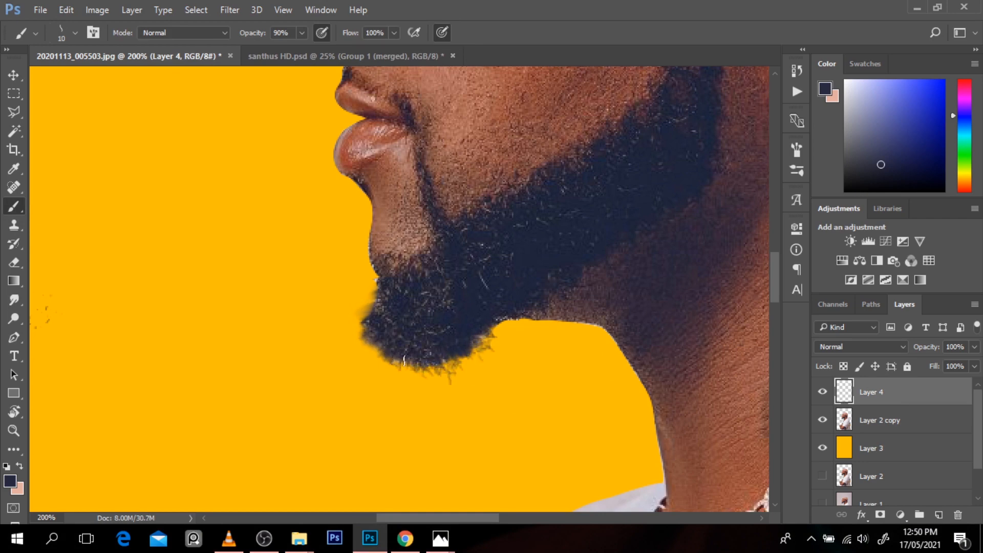
{"action": "left_click", "coordinate": [393, 350], "text": "alt"}
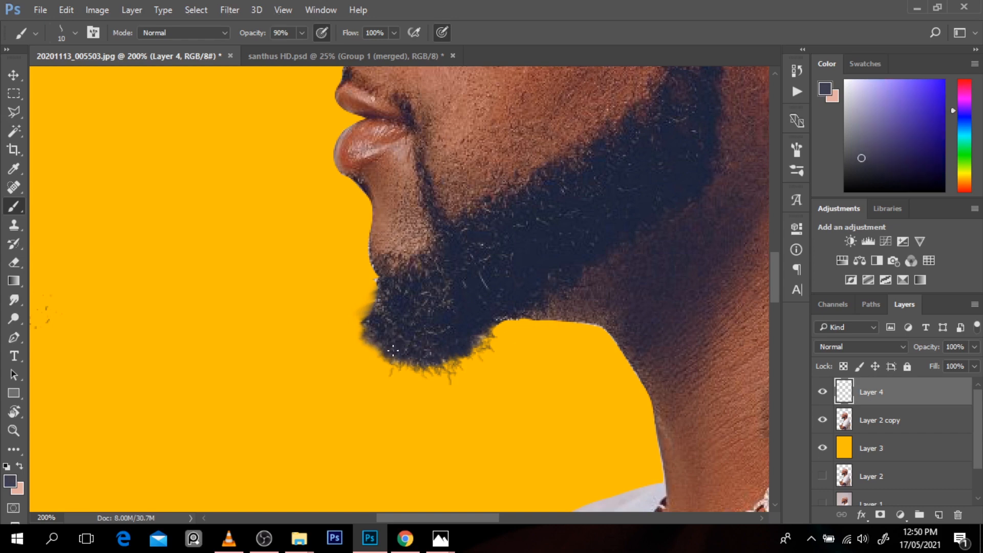
{"action": "mouse_move", "coordinate": [364, 342]}
{"action": "left_mouse_down"}
{"action": "mouse_move", "coordinate": [369, 310]}
{"action": "mouse_move", "coordinate": [366, 334]}
{"action": "mouse_move", "coordinate": [374, 304]}
{"action": "mouse_move", "coordinate": [367, 334]}
{"action": "mouse_move", "coordinate": [375, 322]}
{"action": "mouse_move", "coordinate": [390, 362]}
{"action": "left_mouse_up"}
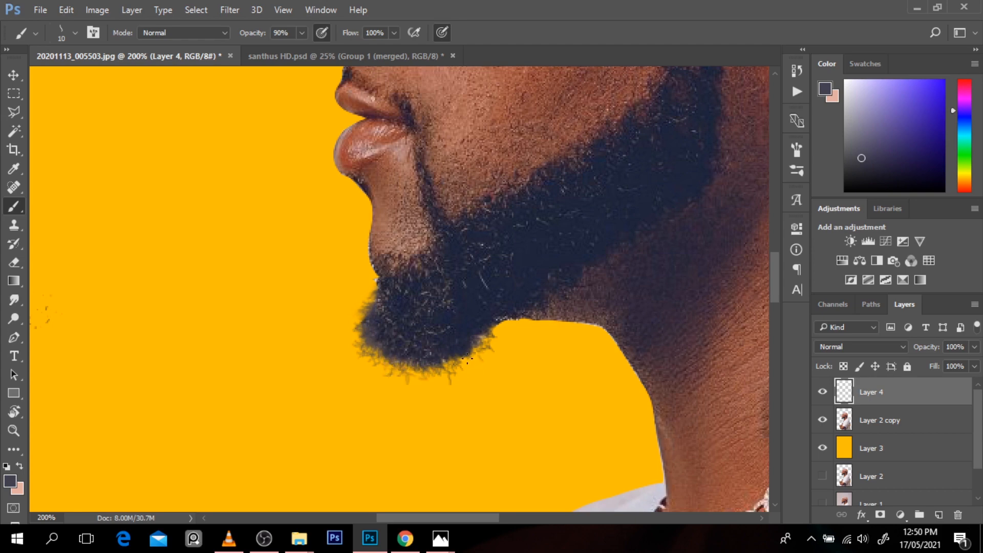
{"action": "left_click_drag", "start_coordinate": [467, 360], "coordinate": [433, 381]}
{"action": "left_click", "coordinate": [432, 327], "text": "alt"}
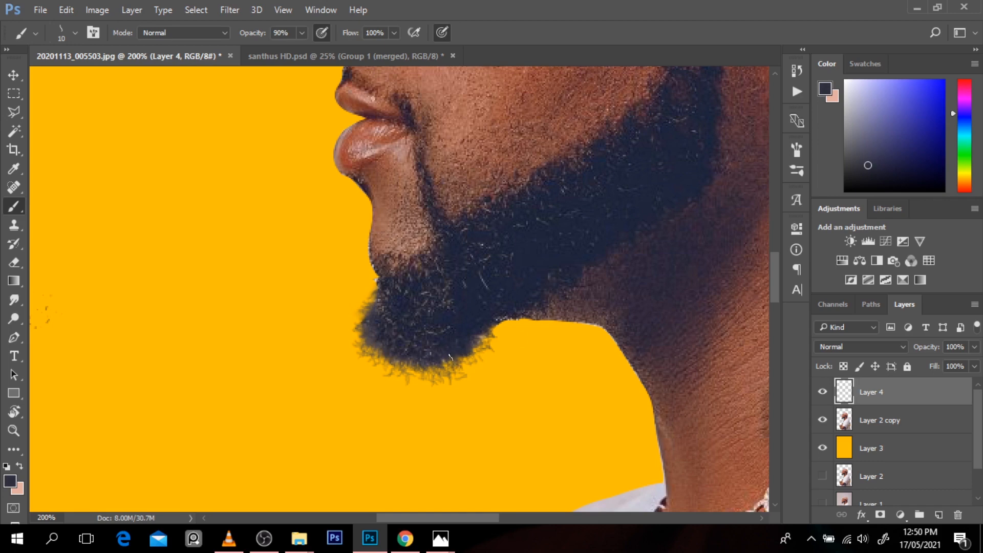
- Darken the foreground colour to near-black and paint extra strands along the beard's lower edge toward the throat
{"action": "left_click", "coordinate": [863, 183]}
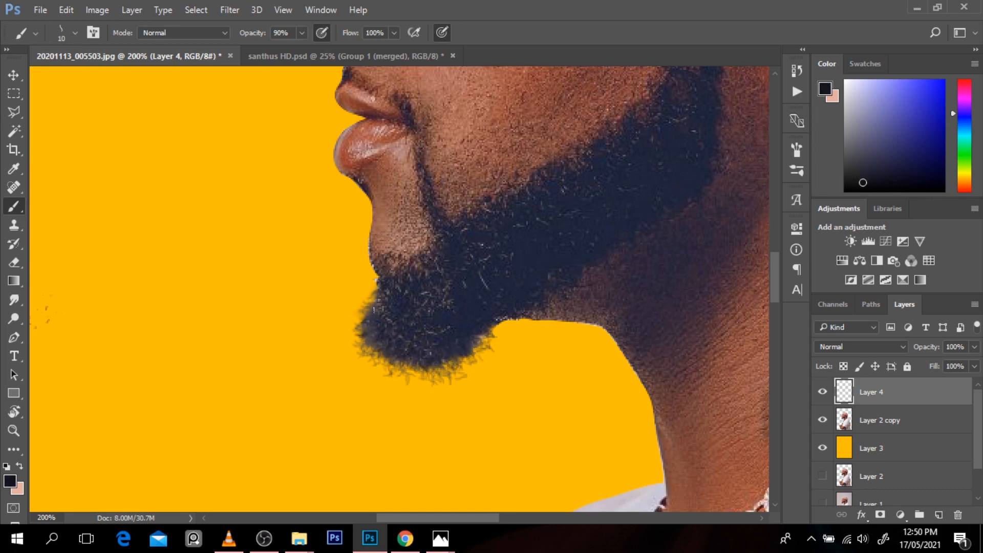
{"action": "mouse_move", "coordinate": [479, 350]}
{"action": "left_mouse_down"}
{"action": "mouse_move", "coordinate": [475, 370]}
{"action": "mouse_move", "coordinate": [461, 373]}
{"action": "mouse_move", "coordinate": [474, 381]}
{"action": "left_mouse_up"}
{"action": "key", "text": "ctrl+z"}
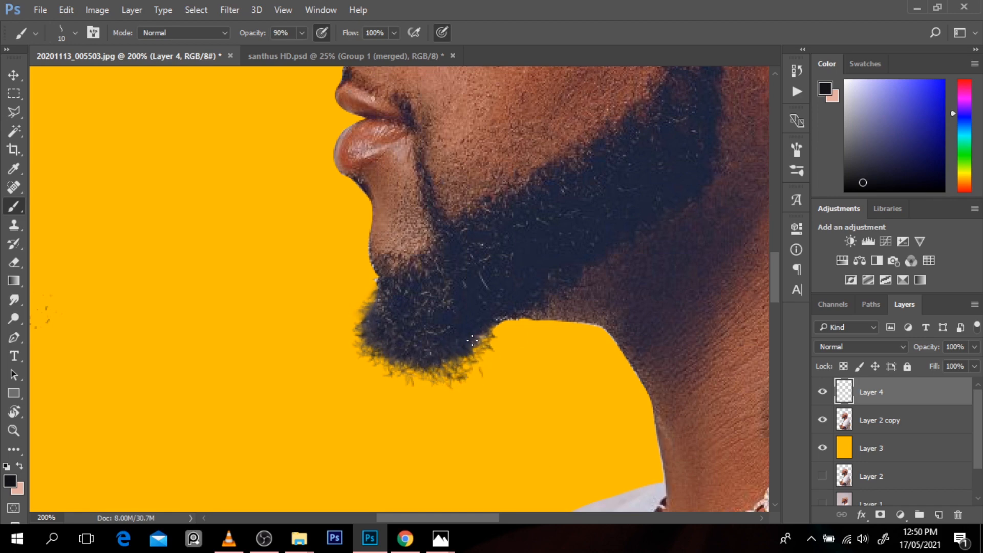
{"action": "left_click_drag", "start_coordinate": [481, 334], "coordinate": [516, 327]}
- Compare the portrait with and without the painted strands by toggling Layer 4's visibility
{"action": "left_click", "coordinate": [473, 341], "text": "ctrl+alt"}
{"action": "left_click", "coordinate": [471, 343], "text": "ctrl+alt"}
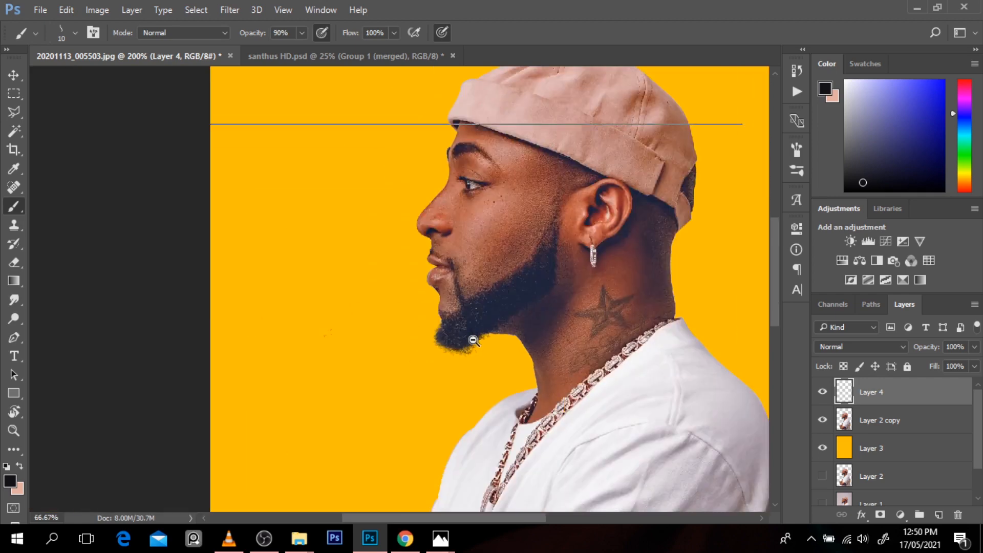
{"action": "left_click", "coordinate": [471, 343], "text": "ctrl+alt"}
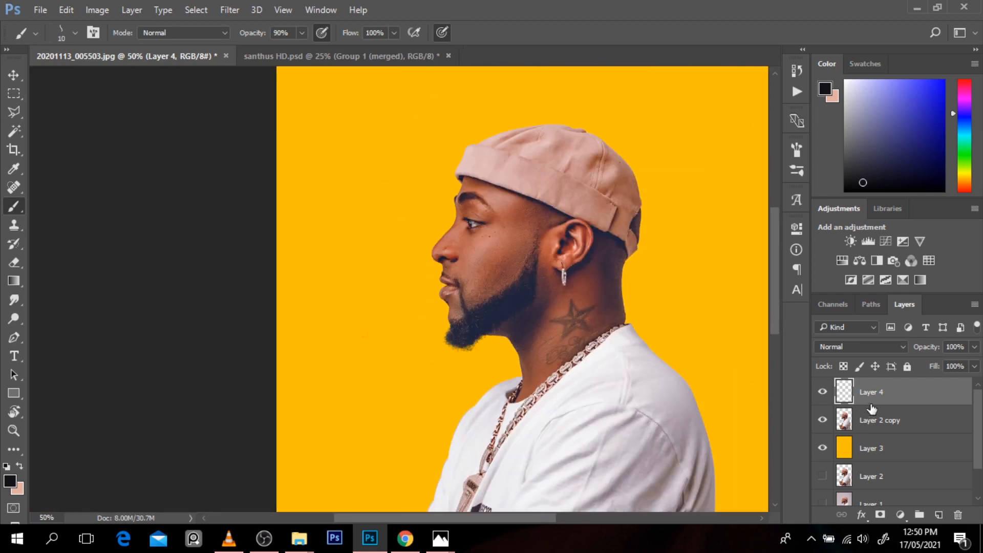
{"action": "left_click", "coordinate": [823, 392]}
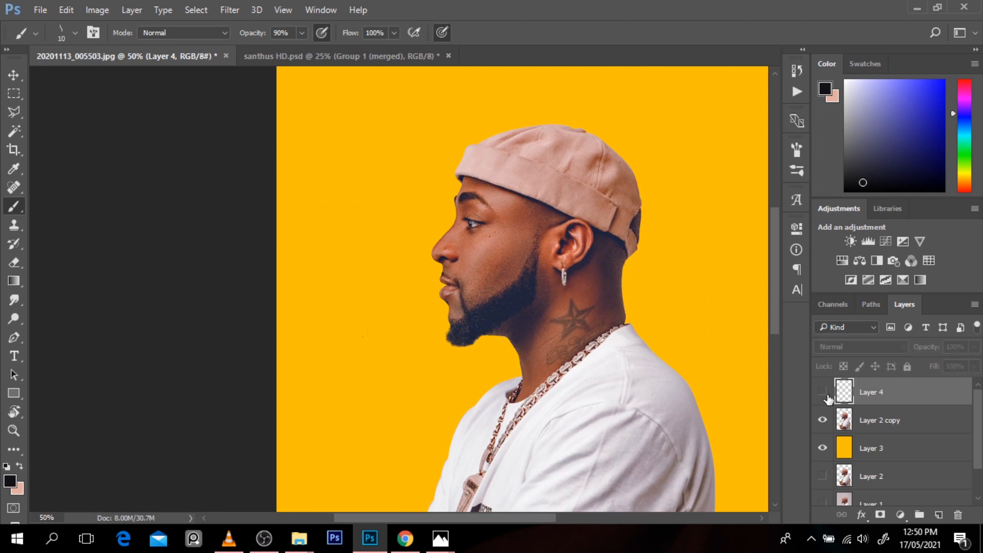
{"action": "left_click", "coordinate": [823, 393]}
{"action": "left_click", "coordinate": [823, 392]}
{"action": "left_click", "coordinate": [823, 392]}
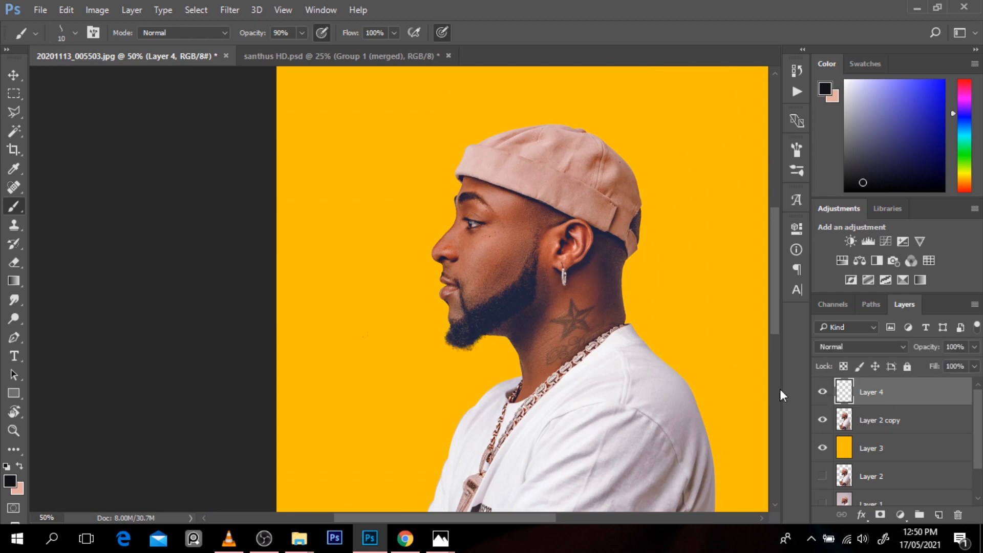
- Enlarge the hair-strand tip to 30 px and add an empty layer directly above the yellow backdrop, Layer 3
{"action": "scroll", "coordinate": [451, 316], "scroll_direction": "up", "scroll_amount": 2}
{"action": "key", "text": "bracketright"}
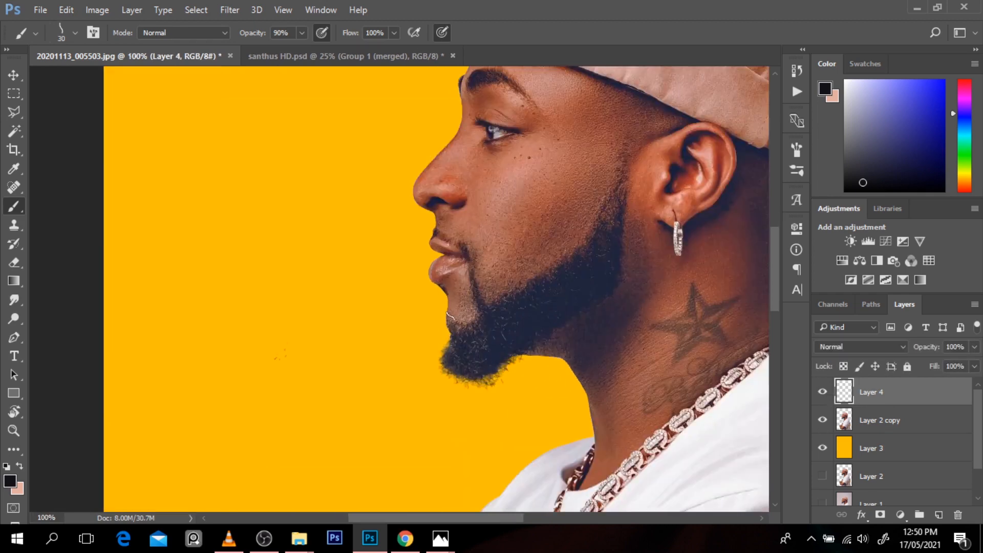
{"action": "left_click", "coordinate": [903, 447]}
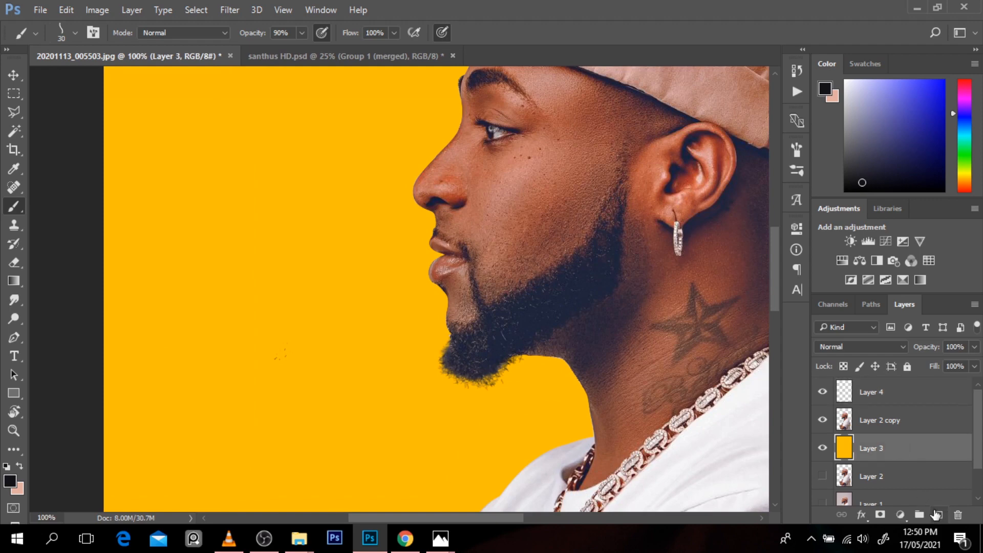
{"action": "left_click", "coordinate": [938, 515]}
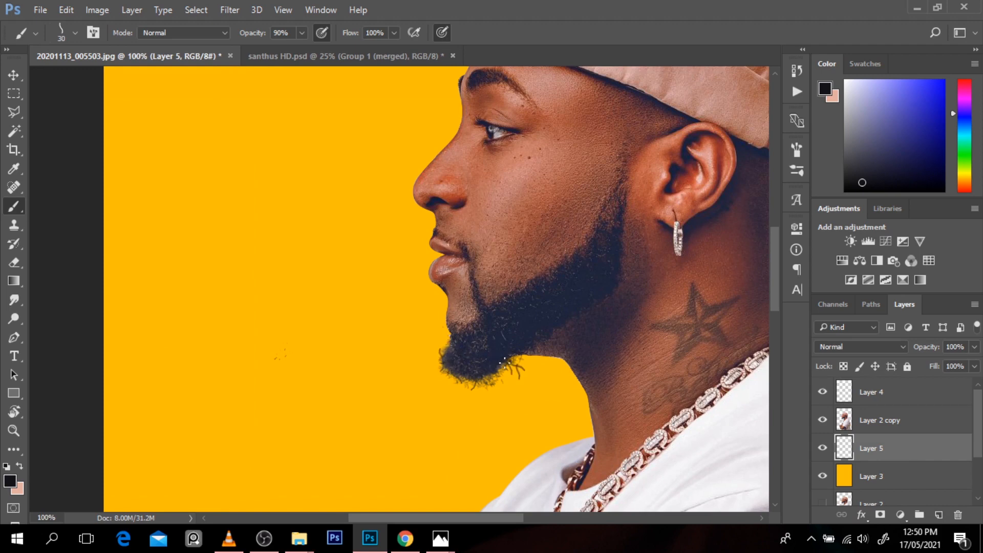
- Try larger strands under the chin beard on the new layer, undo them and reduce the tip to 20 px
{"action": "left_click_drag", "start_coordinate": [505, 363], "coordinate": [499, 360]}
{"action": "key", "text": "ctrl+z"}
{"action": "left_click", "coordinate": [496, 366]}
{"action": "key", "text": "ctrl+z"}
{"action": "key", "text": "bracketleft"}
{"action": "left_click", "coordinate": [537, 279], "text": "alt"}
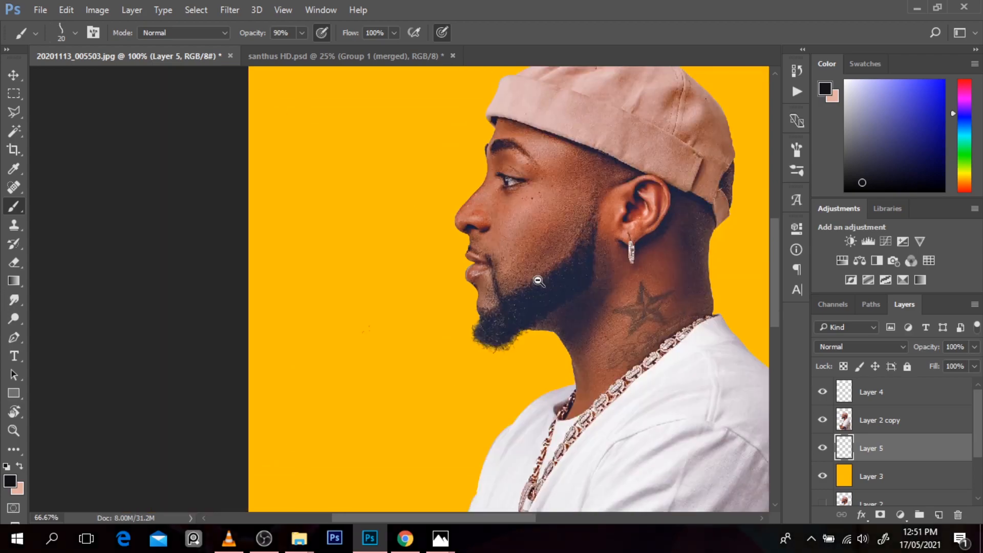
{"action": "left_click", "coordinate": [538, 281], "text": "alt"}
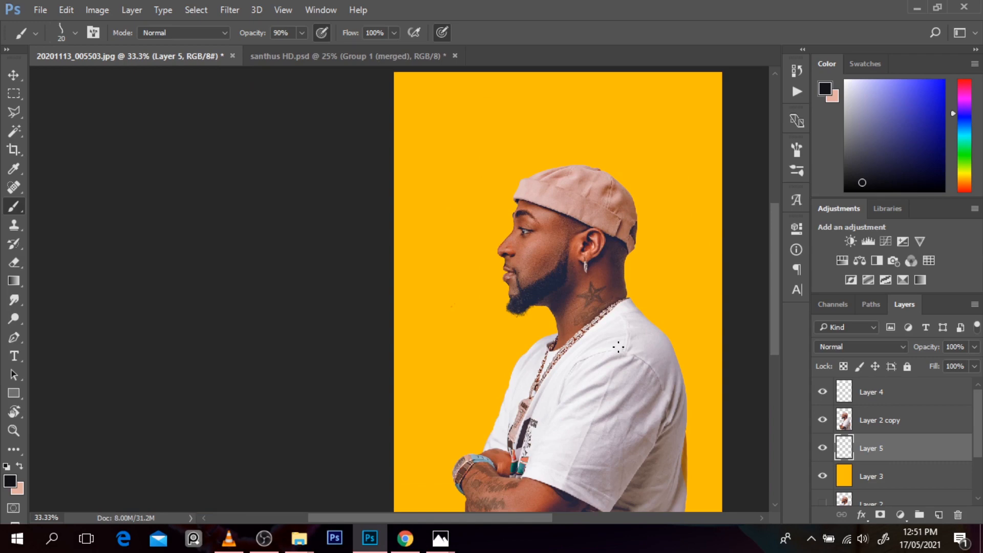
- Display santhus HD.psd, switch to Chrome and open the finished rimless-glasses portrait post on the Instagram profile
{"action": "left_click", "coordinate": [385, 57]}
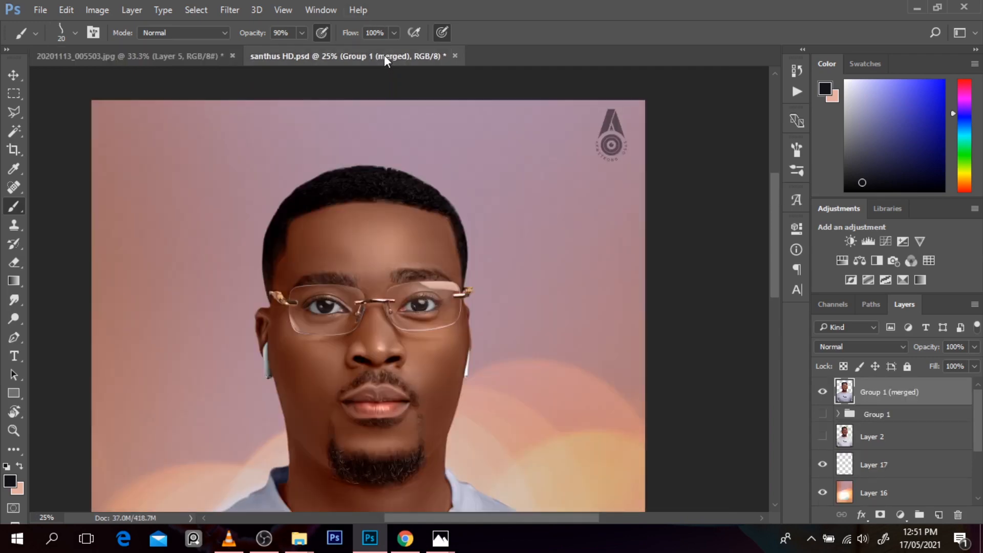
{"action": "left_click", "coordinate": [415, 549]}
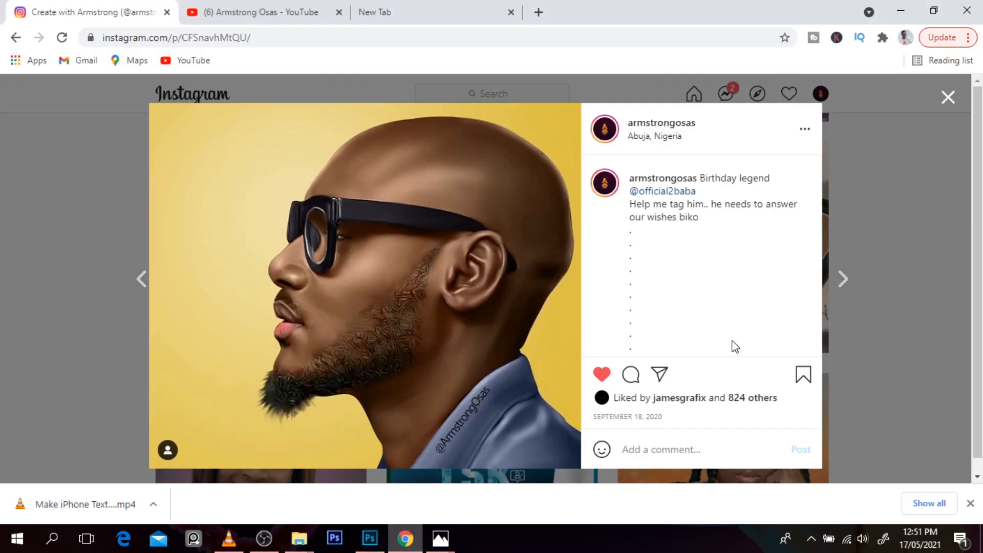
{"action": "left_click", "coordinate": [948, 97]}
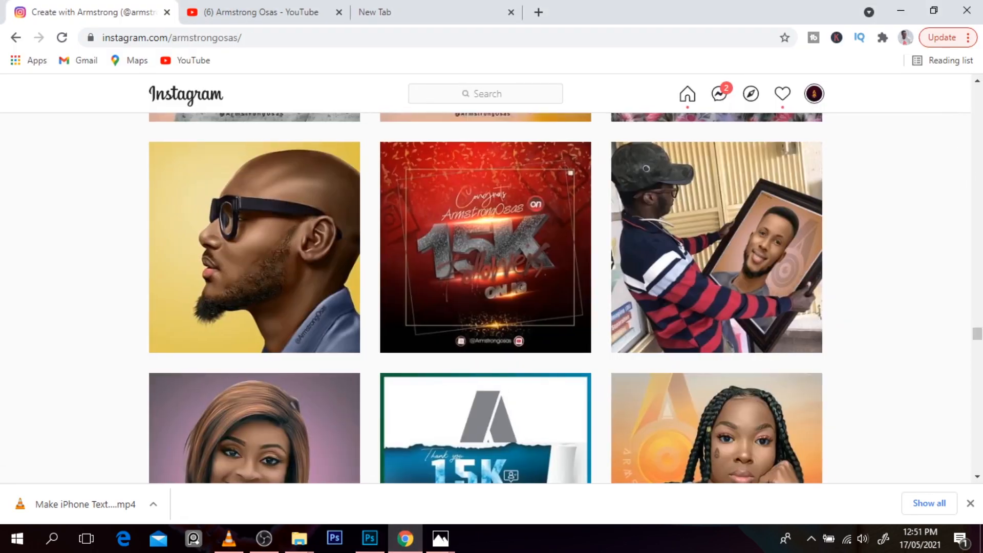
{"action": "left_click_drag", "start_coordinate": [979, 338], "coordinate": [978, 176]}
{"action": "left_click", "coordinate": [253, 143]}
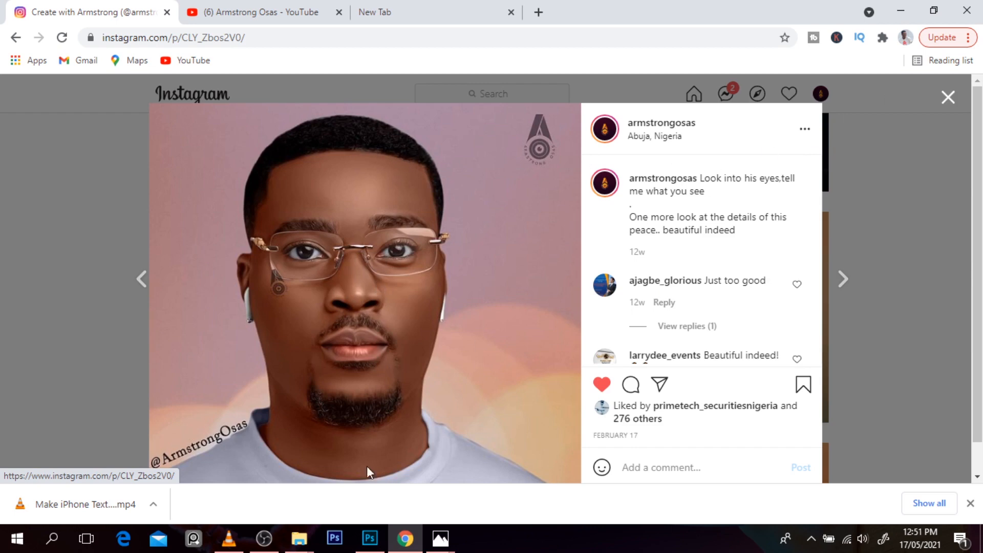
- Switch back to Photoshop and examine the painted hair, moustache and beard in santhus HD.psd up close
{"action": "left_click", "coordinate": [369, 539]}
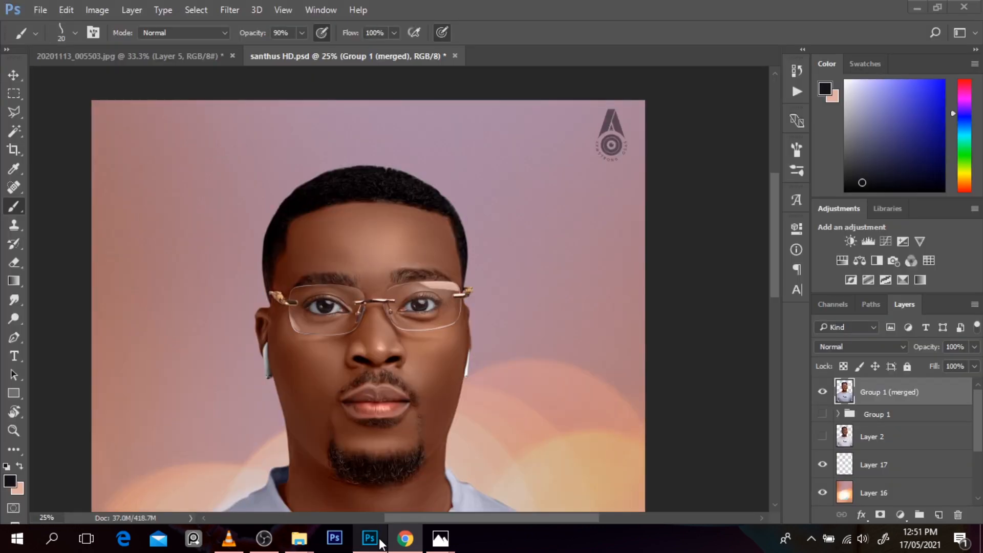
{"action": "left_click", "coordinate": [352, 172], "text": "ctrl"}
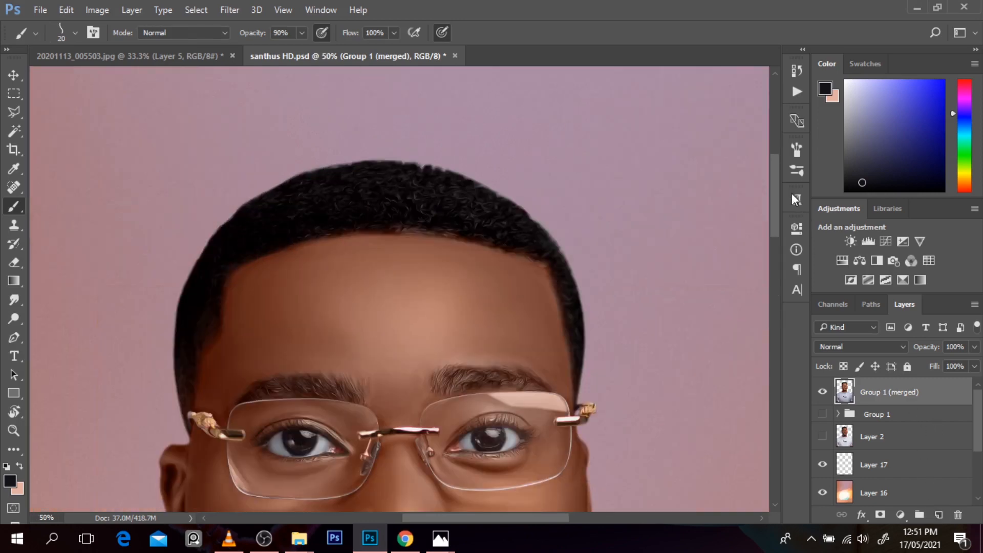
{"action": "left_click_drag", "start_coordinate": [776, 193], "coordinate": [777, 233]}
{"action": "left_click", "coordinate": [351, 414], "text": "ctrl"}
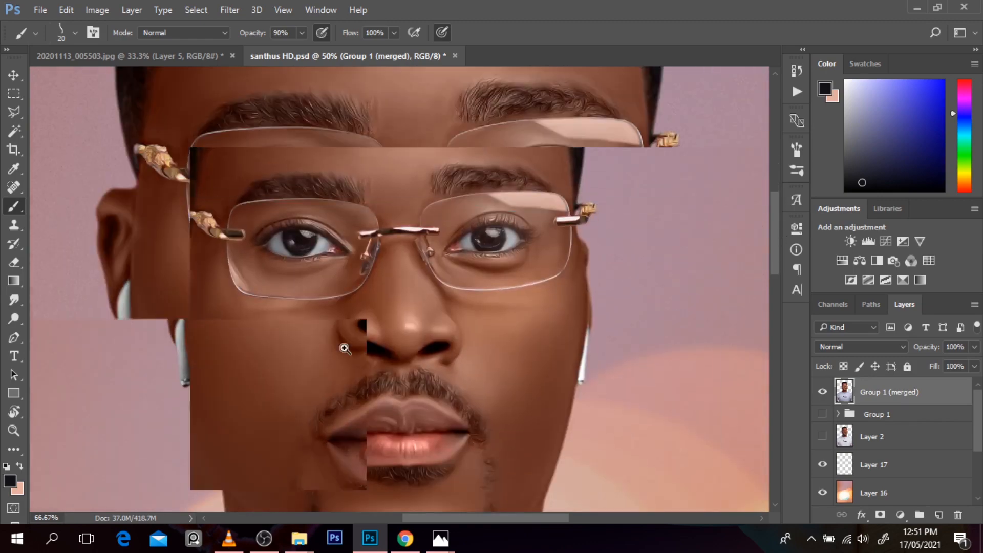
{"action": "left_click", "coordinate": [399, 249], "text": "alt"}
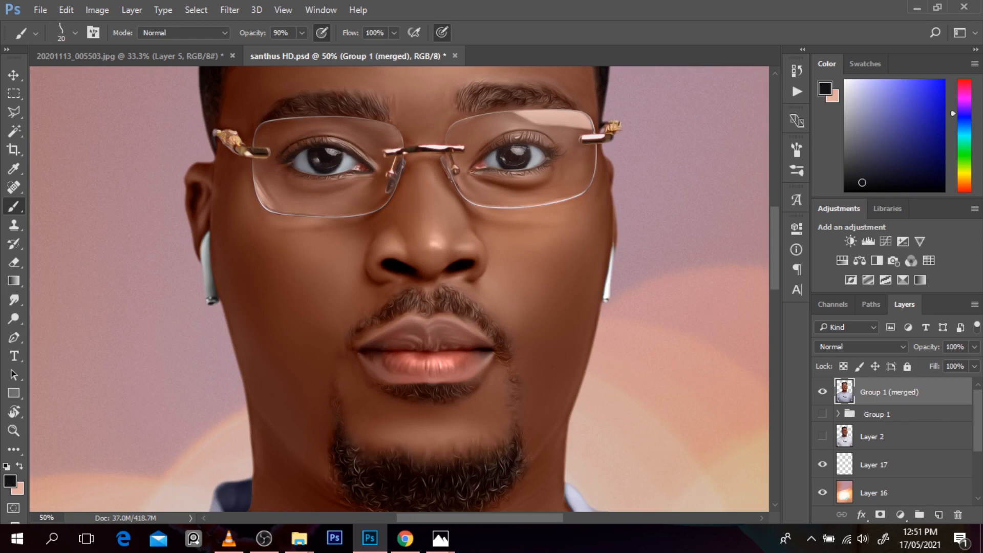
{"action": "left_click_drag", "start_coordinate": [778, 233], "coordinate": [764, 186]}
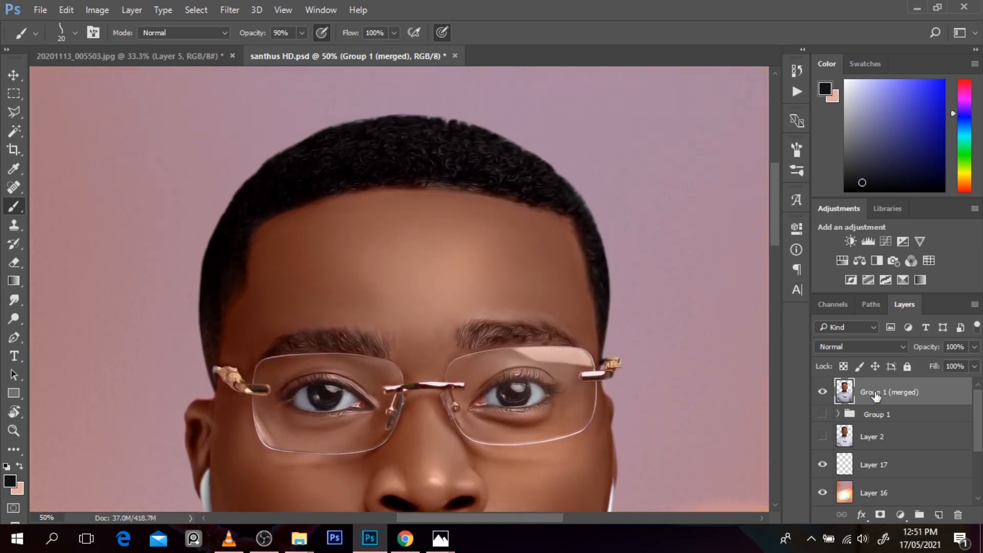
- Add an empty layer in santhus HD.psd and place it directly below Group 1 (merged)
{"action": "left_click", "coordinate": [938, 515]}
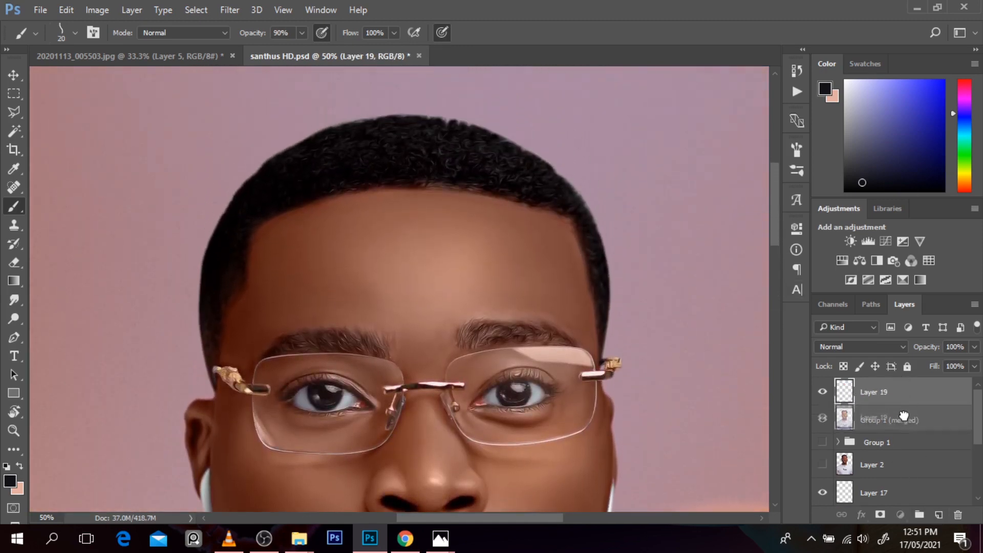
{"action": "key", "text": "ctrl+bracketleft"}
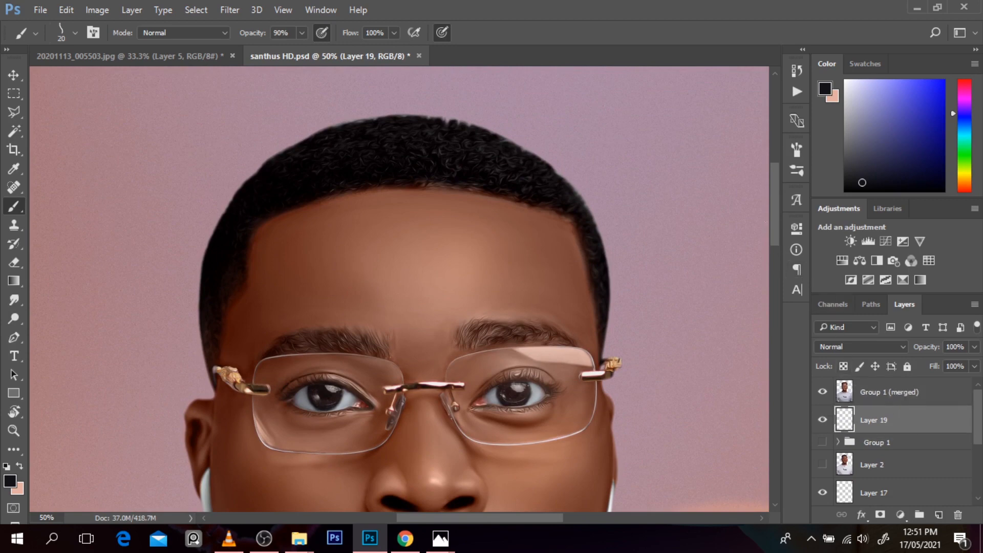
{"action": "left_click_drag", "start_coordinate": [769, 226], "coordinate": [769, 212]}
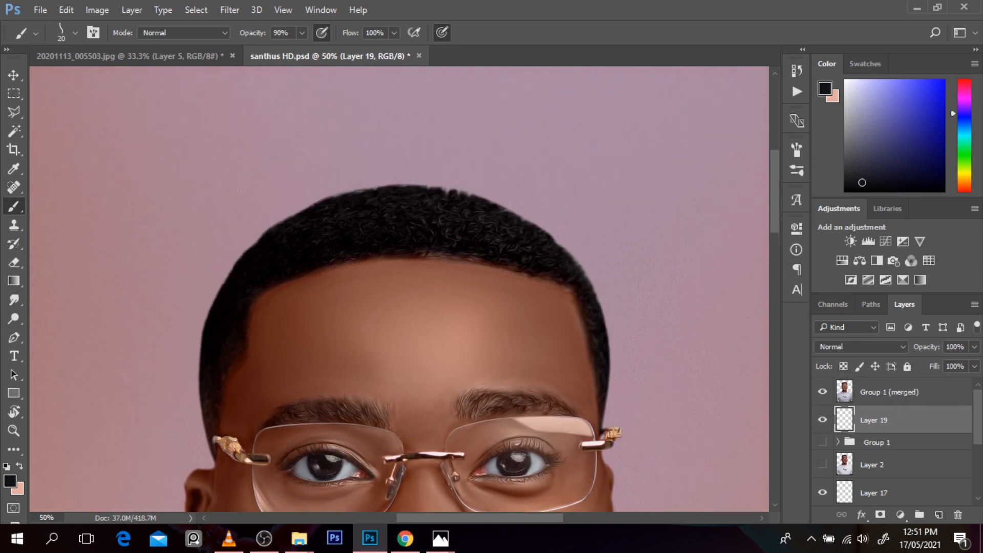
- Activate the Smudge tool with the spatter tip enlarged to 100 px and the strength at 50%
{"action": "left_click", "coordinate": [14, 300]}
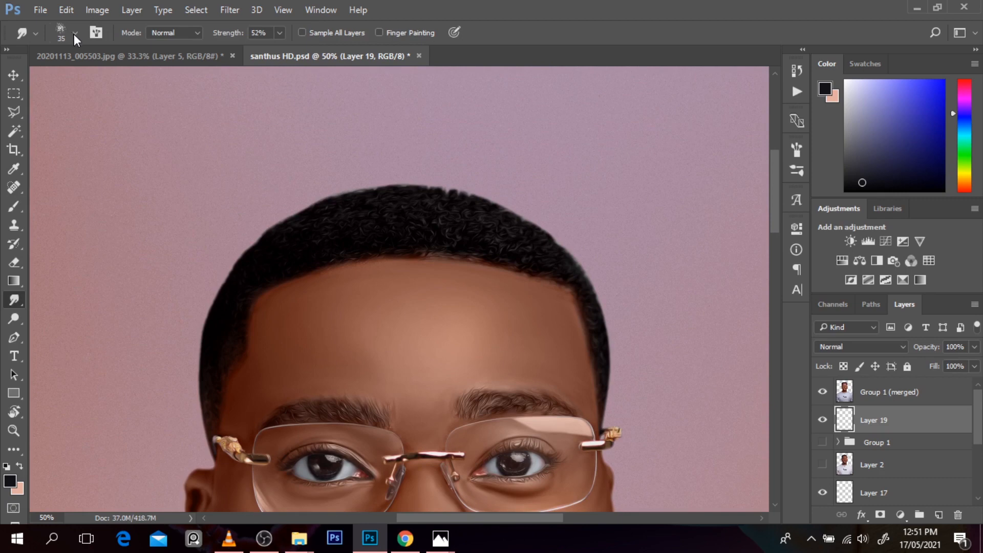
{"action": "key", "text": "bracketright"}
{"action": "key", "text": "bracketright"}
{"action": "key", "text": "bracketright"}
{"action": "key", "text": "bracketright"}
{"action": "key", "text": "bracketright"}
{"action": "key", "text": "bracketright"}
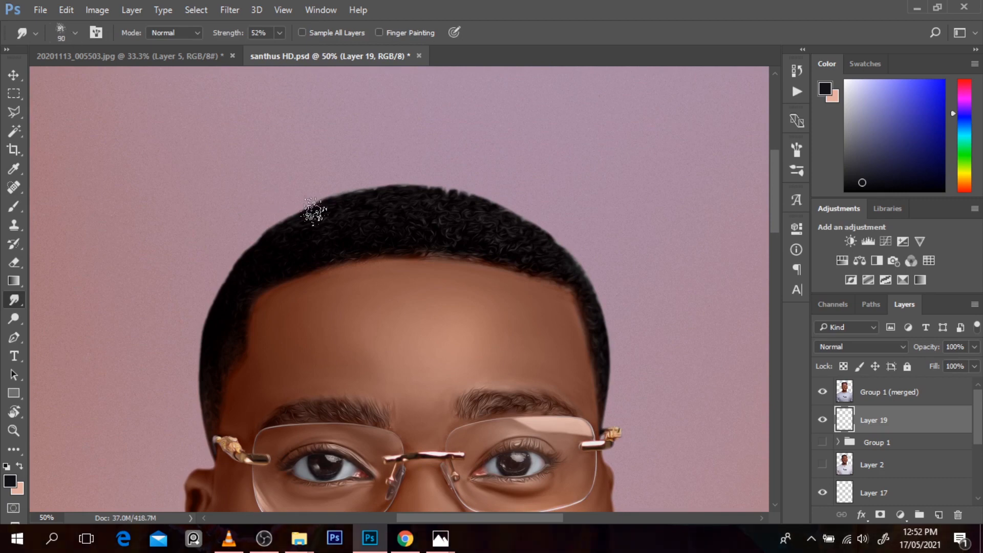
{"action": "key", "text": "bracketleft"}
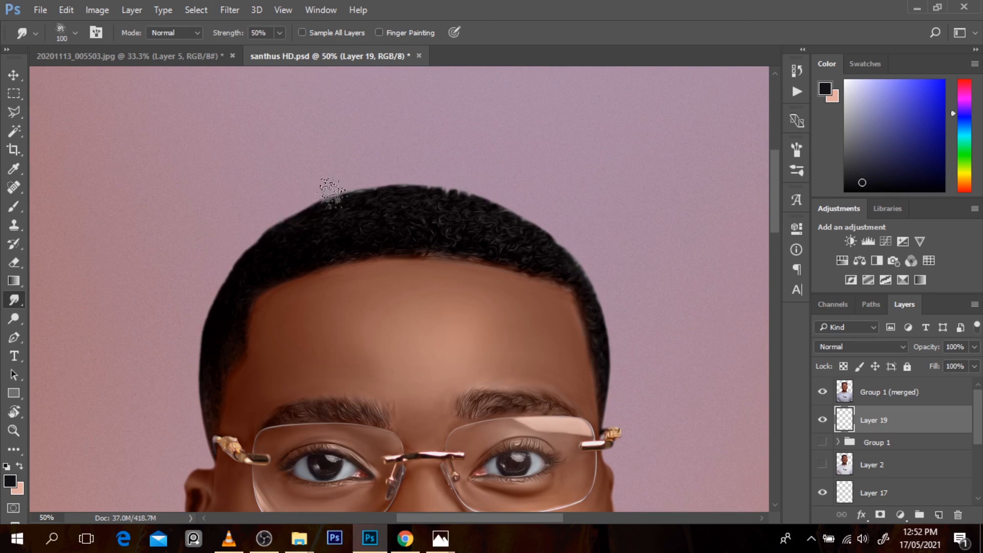
- Smudge the top edge of the hair on Group 1 (merged) with the spatter tip enlarged to 175 px
{"action": "left_click", "coordinate": [891, 404]}
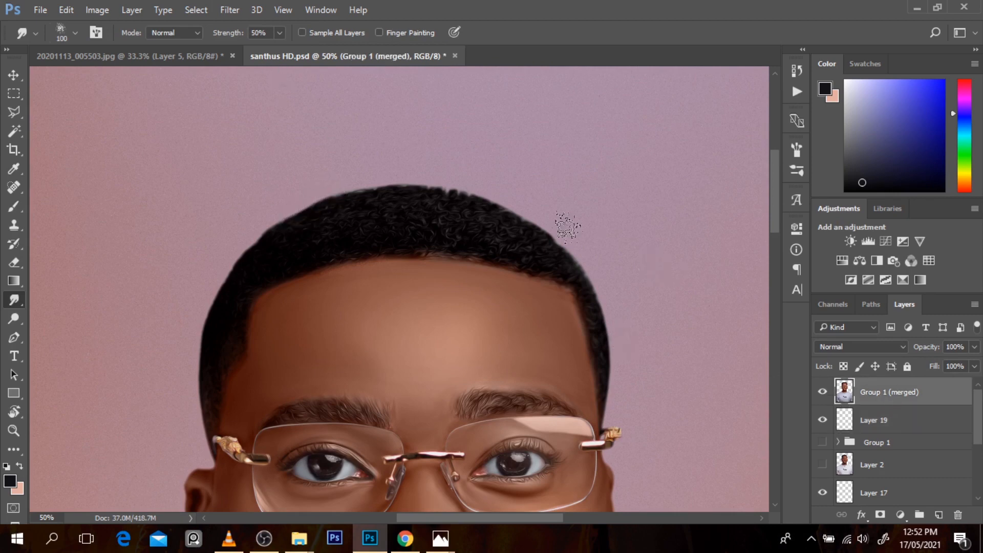
{"action": "key", "text": "bracketright"}
{"action": "key", "text": "bracketright"}
{"action": "key", "text": "bracketright"}
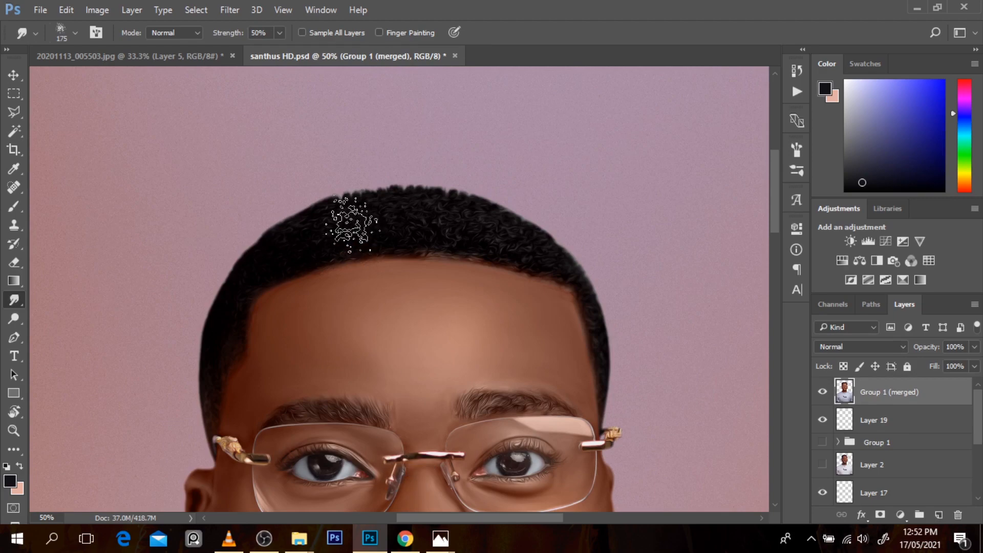
- Switch to Chrome, close the current Instagram post and open the portrait of the man in amber glasses and red jacket
{"action": "left_click", "coordinate": [406, 538]}
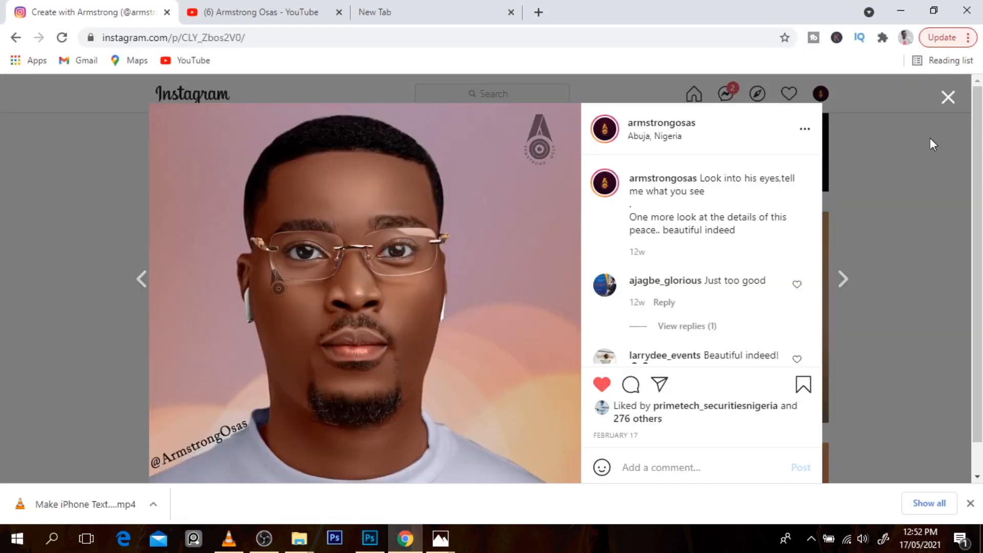
{"action": "left_click", "coordinate": [949, 98]}
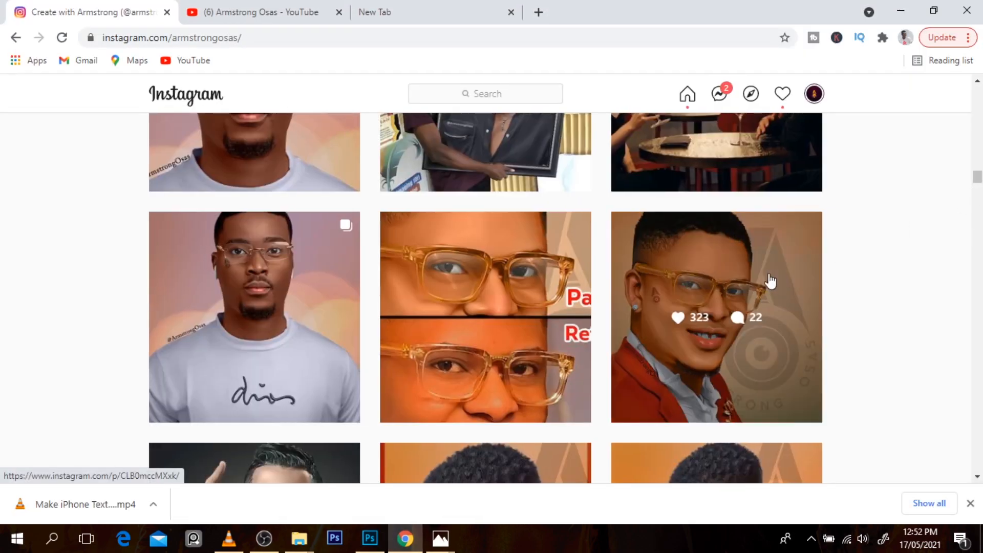
{"action": "left_click", "coordinate": [762, 250]}
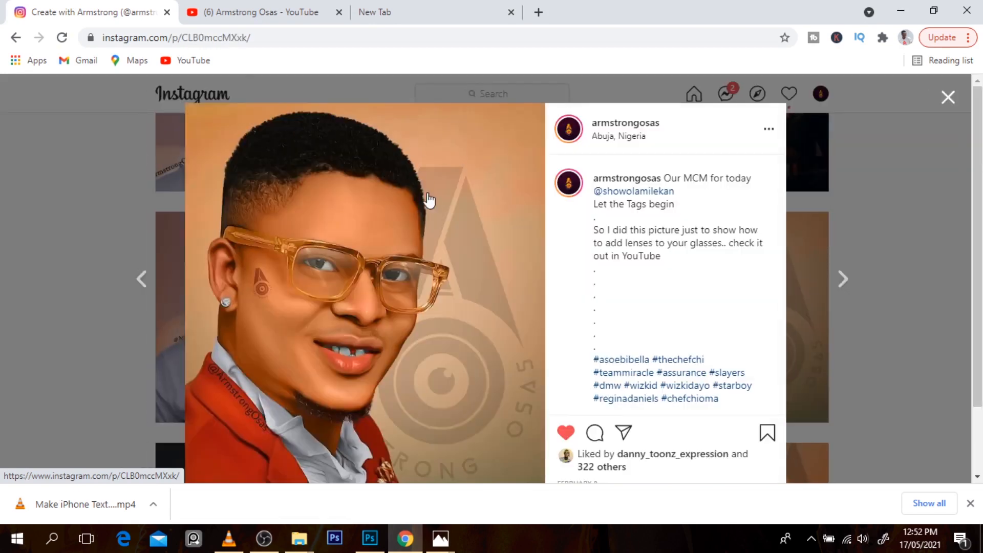
- Close the current Instagram post and open the portrait of the bearded man in round glasses and pink blazer from further down the profile
{"action": "left_click", "coordinate": [948, 97]}
{"action": "left_click", "coordinate": [978, 179]}
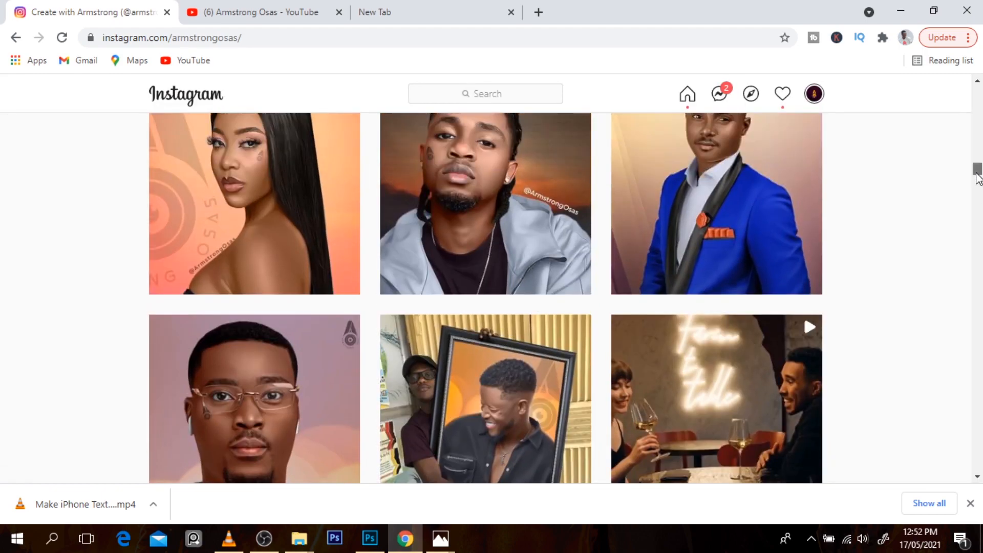
{"action": "left_click_drag", "start_coordinate": [979, 180], "coordinate": [978, 285]}
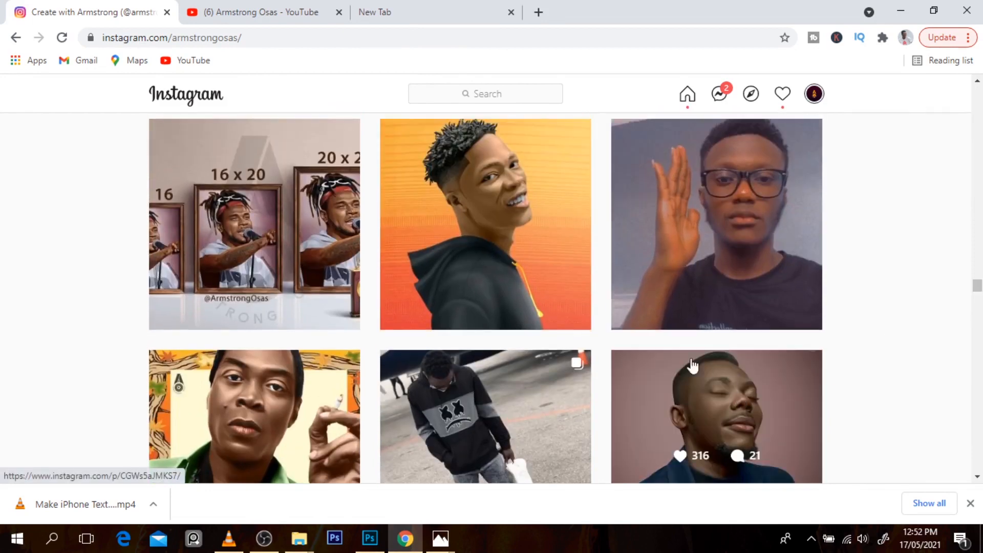
{"action": "left_click_drag", "start_coordinate": [978, 285], "coordinate": [977, 280]}
{"action": "left_click", "coordinate": [540, 141]}
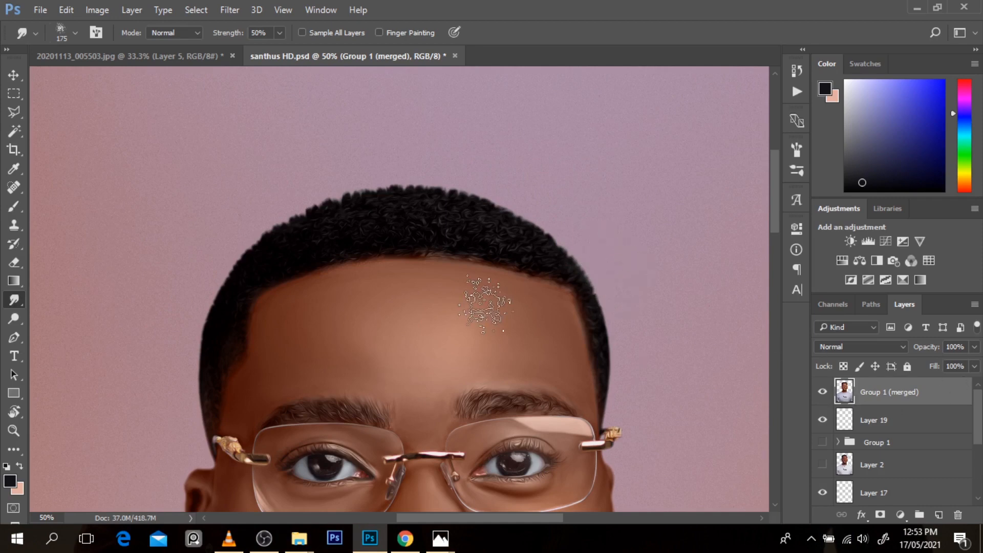
- Activate the Brush tool on Layer 19 in santhus HD.psd and adjust the strand tip to 50 px
{"action": "left_click", "coordinate": [14, 206]}
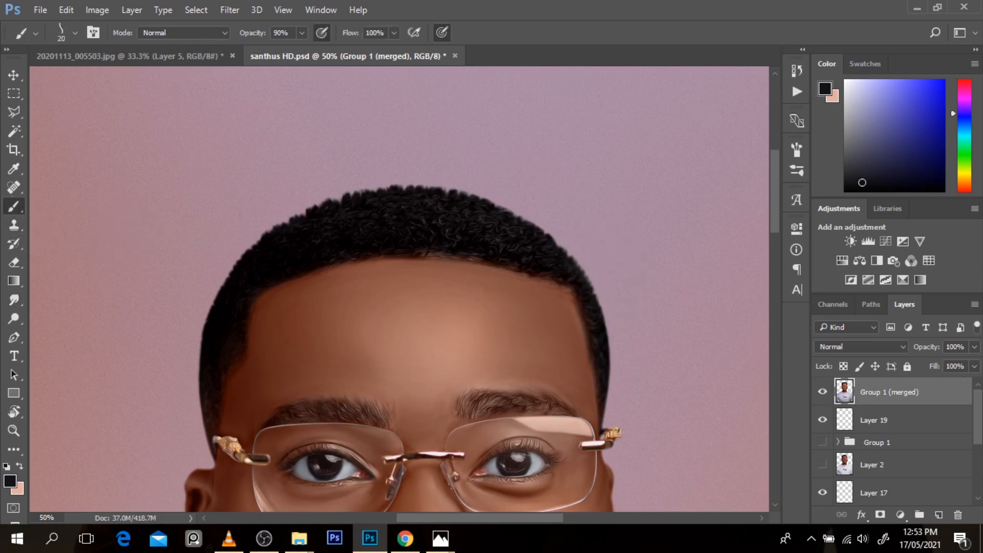
{"action": "left_click", "coordinate": [873, 418]}
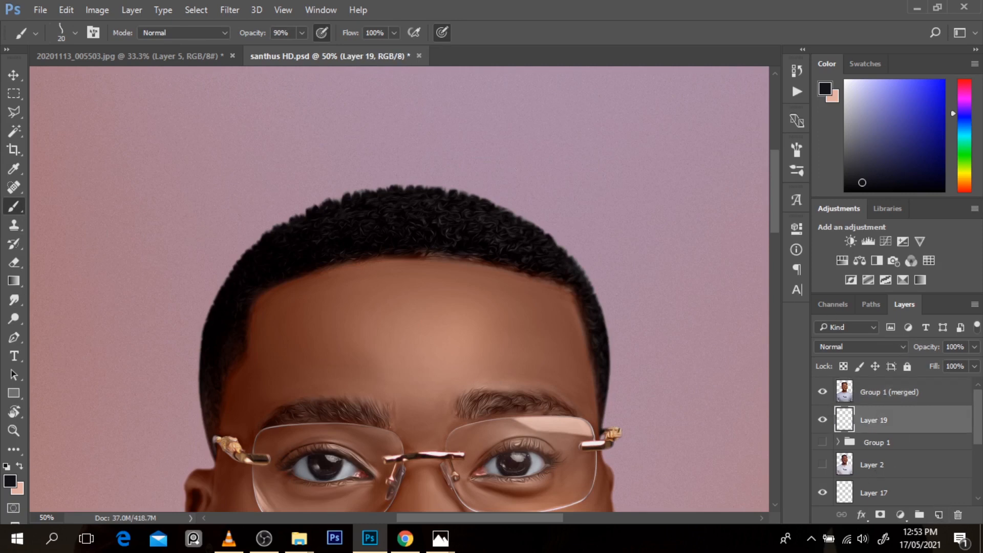
{"action": "key", "text": "bracketright"}
{"action": "key", "text": "bracketright"}
{"action": "key", "text": "bracketright"}
{"action": "key", "text": "bracketright"}
{"action": "key", "text": "bracketright"}
{"action": "key", "text": "bracketright"}
{"action": "key", "text": "bracketright"}
{"action": "key", "text": "bracketright"}
{"action": "key", "text": "bracketright"}
{"action": "key", "text": "bracketright"}
{"action": "key", "text": "bracketright"}
{"action": "key", "text": "bracketleft"}
{"action": "key", "text": "bracketleft"}
{"action": "key", "text": "bracketleft"}
{"action": "key", "text": "bracketleft"}
{"action": "key", "text": "bracketleft"}
{"action": "key", "text": "bracketleft"}
{"action": "key", "text": "bracketleft"}
{"action": "key", "text": "bracketleft"}
{"action": "key", "text": "bracketleft"}
{"action": "key", "text": "bracketleft"}
{"action": "key", "text": "bracketleft"}
- Try painting loose strands along the hair's upper edge with the tip at 50 px and 40 px, sampling the hair color
{"action": "left_click_drag", "start_coordinate": [580, 268], "coordinate": [534, 224]}
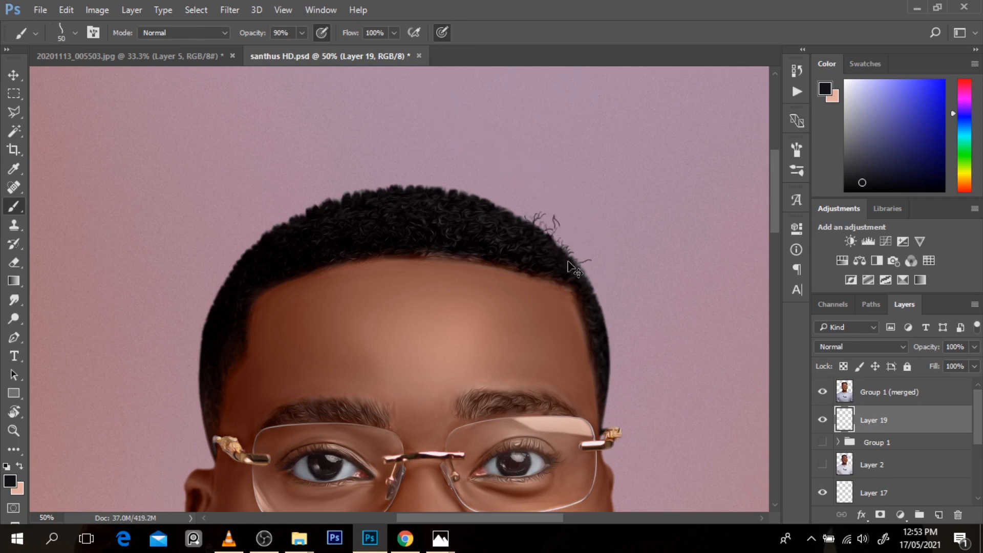
{"action": "key", "text": "ctrl+alt+z"}
{"action": "left_click", "coordinate": [553, 243], "text": "alt"}
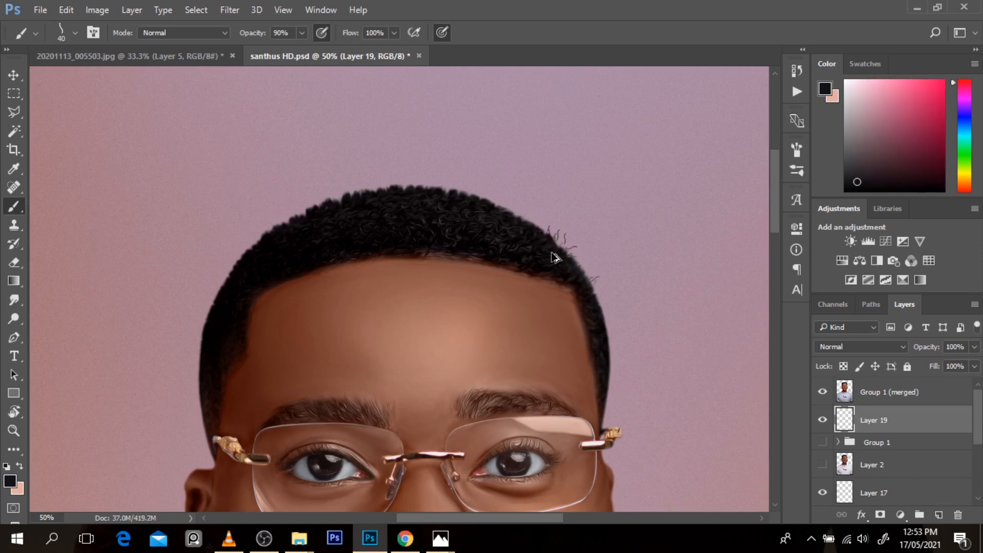
{"action": "key", "text": "ctrl+alt+z"}
{"action": "mouse_move", "coordinate": [466, 126]}
{"action": "left_mouse_down"}
{"action": "mouse_move", "coordinate": [589, 171]}
{"action": "mouse_move", "coordinate": [604, 205]}
{"action": "left_mouse_up"}
{"action": "key", "text": "ctrl+alt+z"}
- Set the strand brush's scattering to 78% on both axes with a count of 2
{"action": "left_click", "coordinate": [95, 34]}
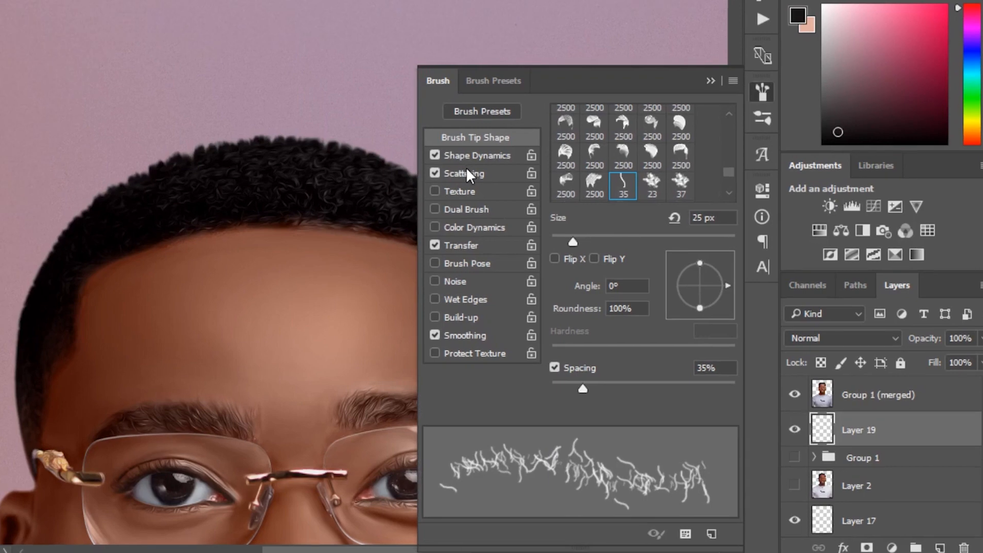
{"action": "left_click", "coordinate": [466, 170]}
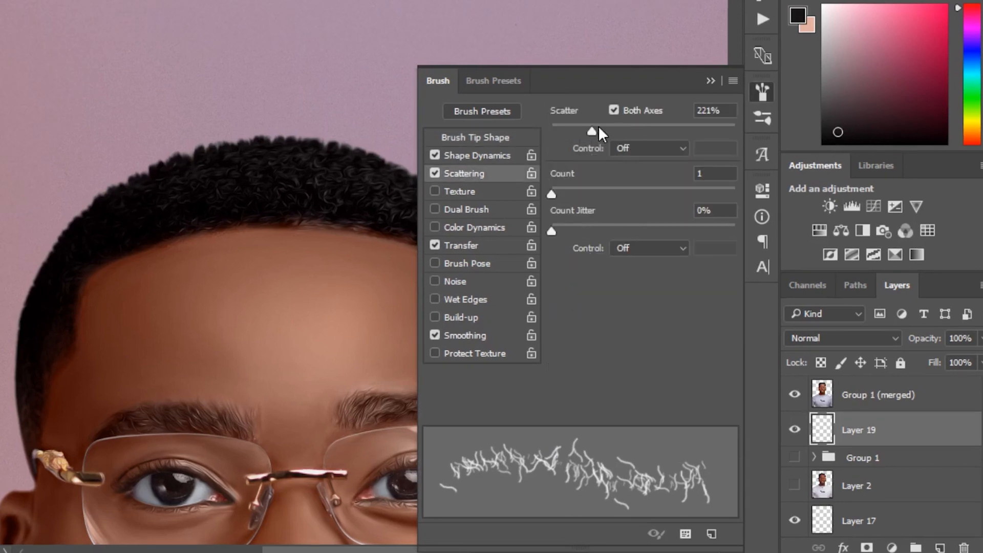
{"action": "mouse_move", "coordinate": [598, 128]}
{"action": "left_mouse_down"}
{"action": "mouse_move", "coordinate": [549, 134]}
{"action": "mouse_move", "coordinate": [670, 154]}
{"action": "mouse_move", "coordinate": [570, 158]}
{"action": "left_mouse_up"}
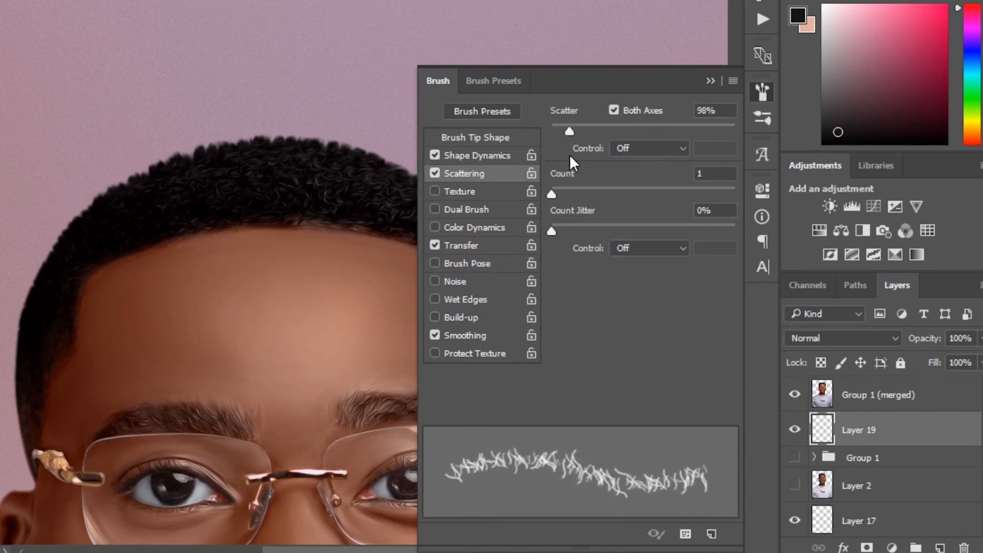
{"action": "mouse_move", "coordinate": [556, 192]}
{"action": "left_mouse_down"}
{"action": "mouse_move", "coordinate": [703, 201]}
{"action": "mouse_move", "coordinate": [566, 206]}
{"action": "left_mouse_up"}
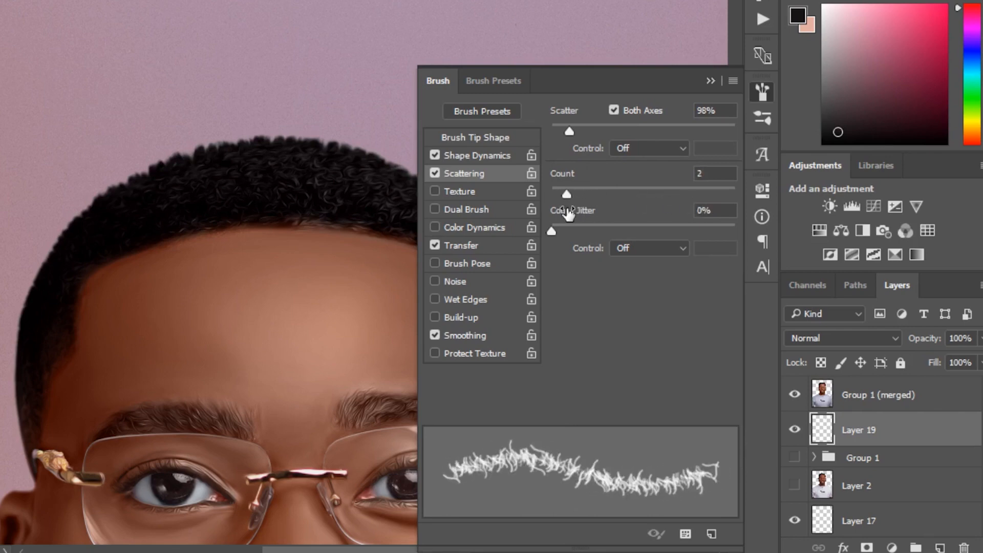
{"action": "left_click_drag", "start_coordinate": [569, 132], "coordinate": [566, 133]}
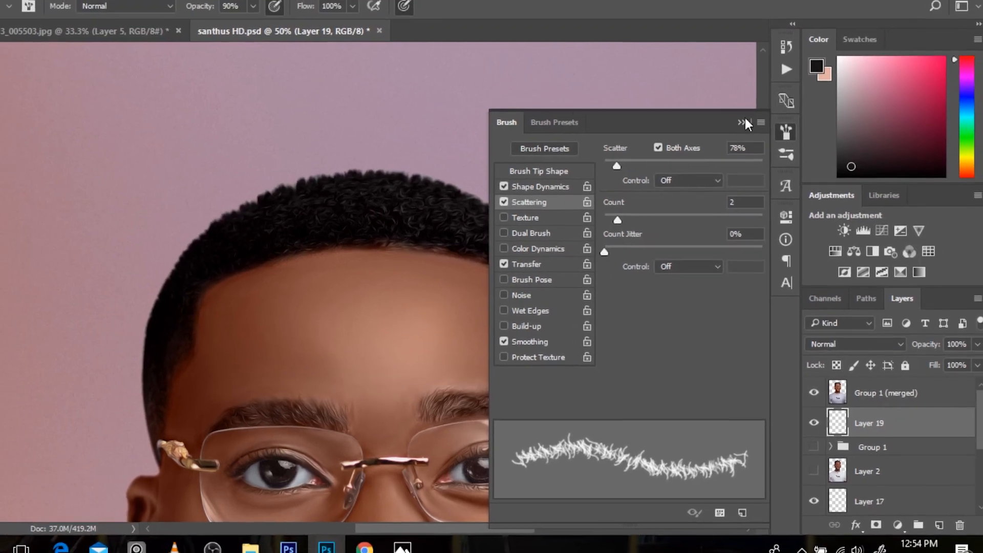
{"action": "left_click", "coordinate": [743, 121]}
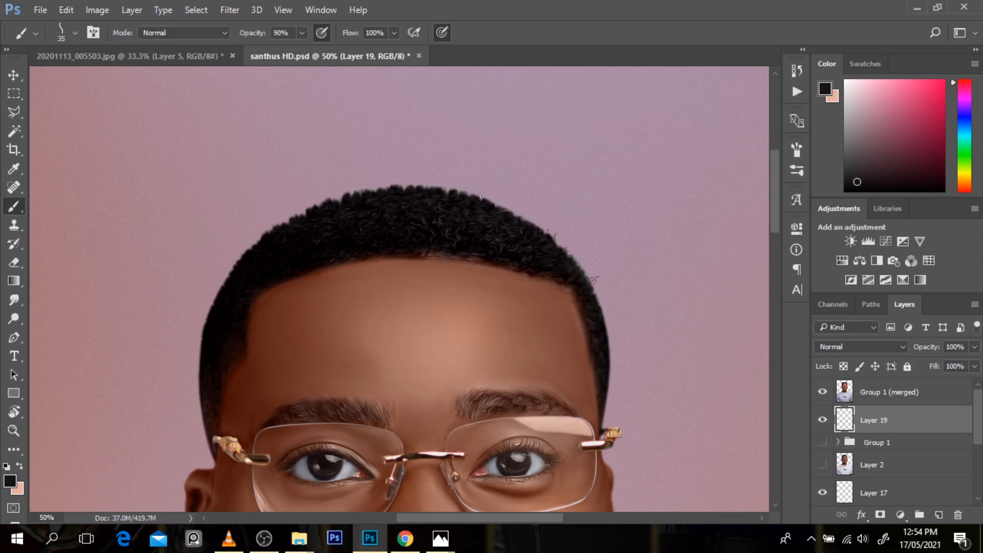
- Paint short black strands along the top edge of the hair on Layer 19 with the 35 px tip, undoing unwanted strokes
{"action": "left_click_drag", "start_coordinate": [527, 211], "coordinate": [464, 195]}
{"action": "key", "text": "ctrl+z"}
{"action": "mouse_move", "coordinate": [453, 187]}
{"action": "left_mouse_down"}
{"action": "mouse_move", "coordinate": [366, 214]}
{"action": "mouse_move", "coordinate": [404, 208]}
{"action": "mouse_move", "coordinate": [391, 199]}
{"action": "mouse_move", "coordinate": [410, 192]}
{"action": "mouse_move", "coordinate": [385, 188]}
{"action": "mouse_move", "coordinate": [321, 205]}
{"action": "mouse_move", "coordinate": [359, 193]}
{"action": "mouse_move", "coordinate": [291, 226]}
{"action": "mouse_move", "coordinate": [311, 211]}
{"action": "mouse_move", "coordinate": [251, 258]}
{"action": "mouse_move", "coordinate": [278, 234]}
{"action": "mouse_move", "coordinate": [207, 307]}
{"action": "left_mouse_up"}
{"action": "key", "text": "ctrl+z"}
{"action": "key", "text": "ctrl+z"}
{"action": "key", "text": "ctrl+z"}
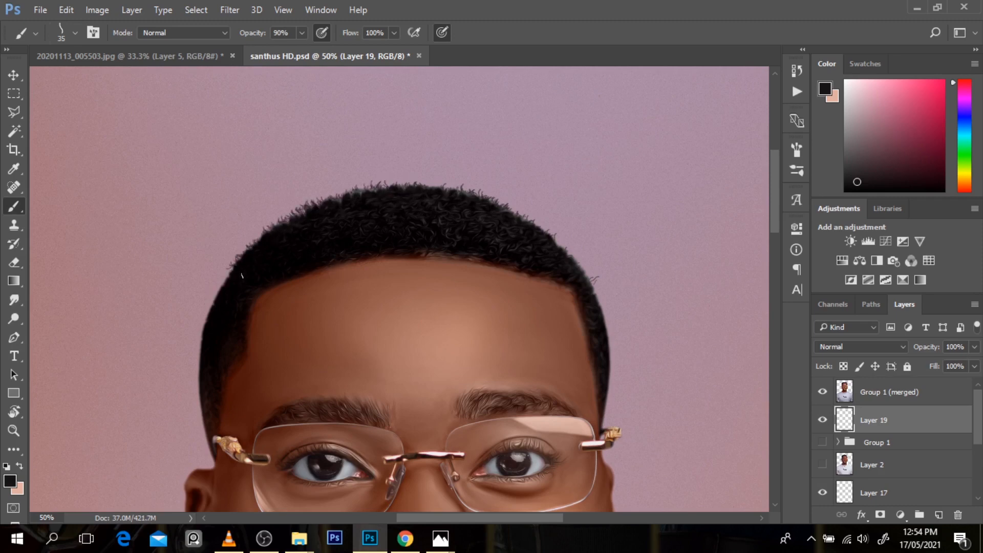
{"action": "left_click_drag", "start_coordinate": [300, 225], "coordinate": [369, 185]}
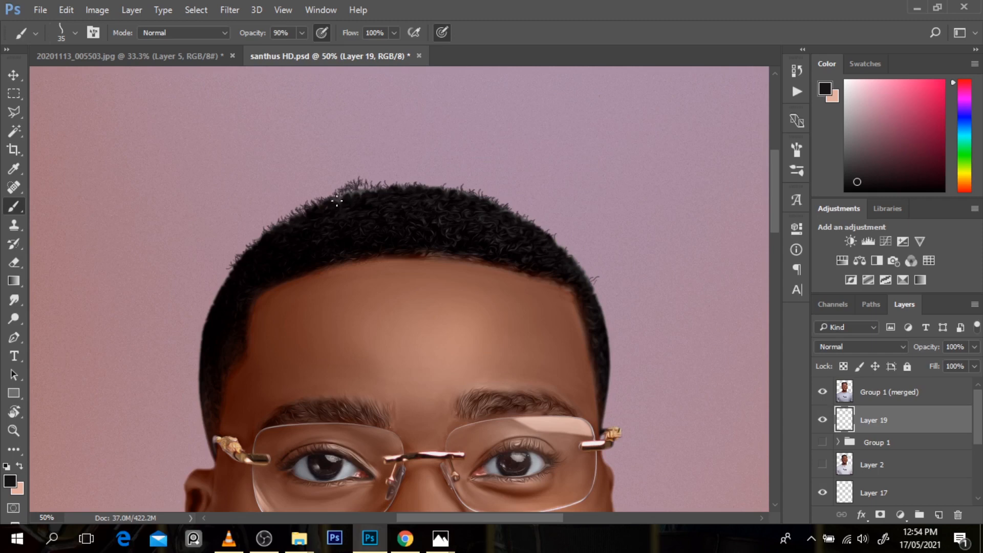
{"action": "key", "text": "ctrl+z"}
{"action": "left_click_drag", "start_coordinate": [438, 193], "coordinate": [484, 206]}
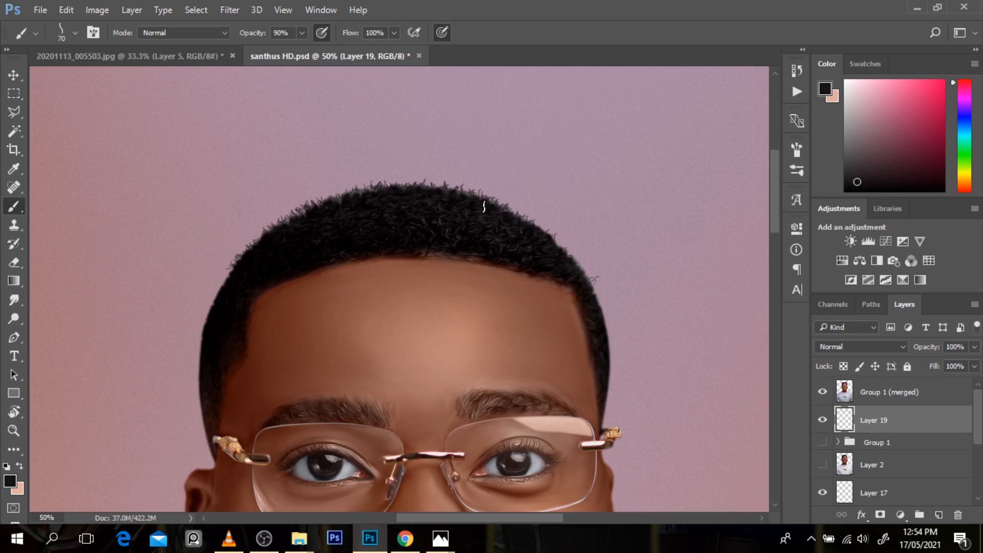
- Examine the painted hair edge within the whole portrait at reduced magnification
{"action": "left_click", "coordinate": [579, 276], "text": "alt"}
{"action": "left_click", "coordinate": [579, 276], "text": "alt"}
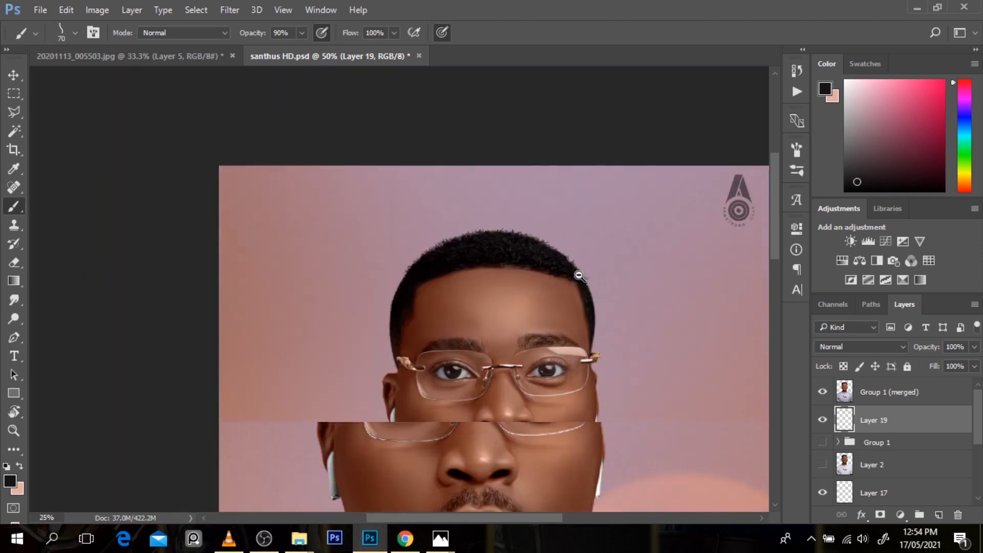
{"action": "left_click", "coordinate": [645, 328], "text": "alt"}
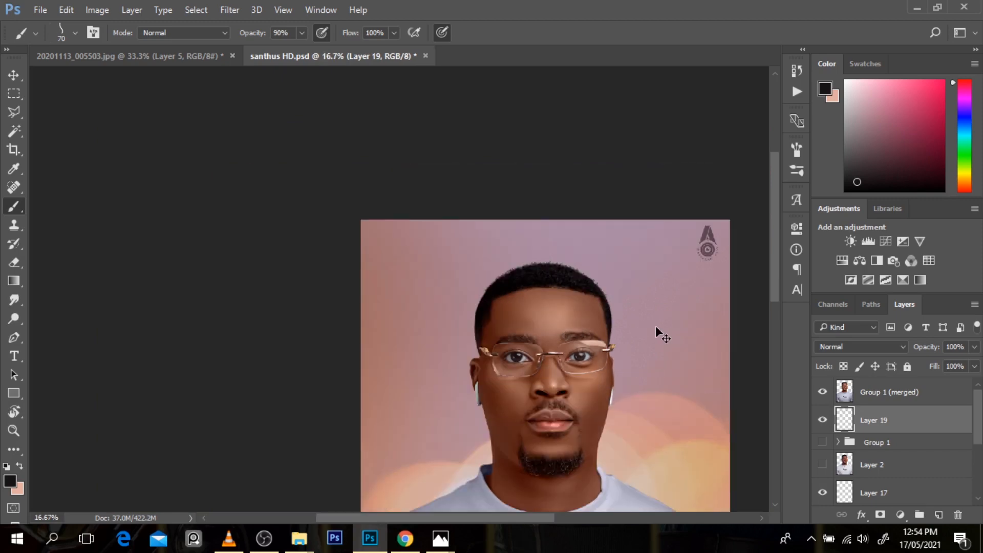
{"action": "left_click", "coordinate": [645, 324], "text": "alt"}
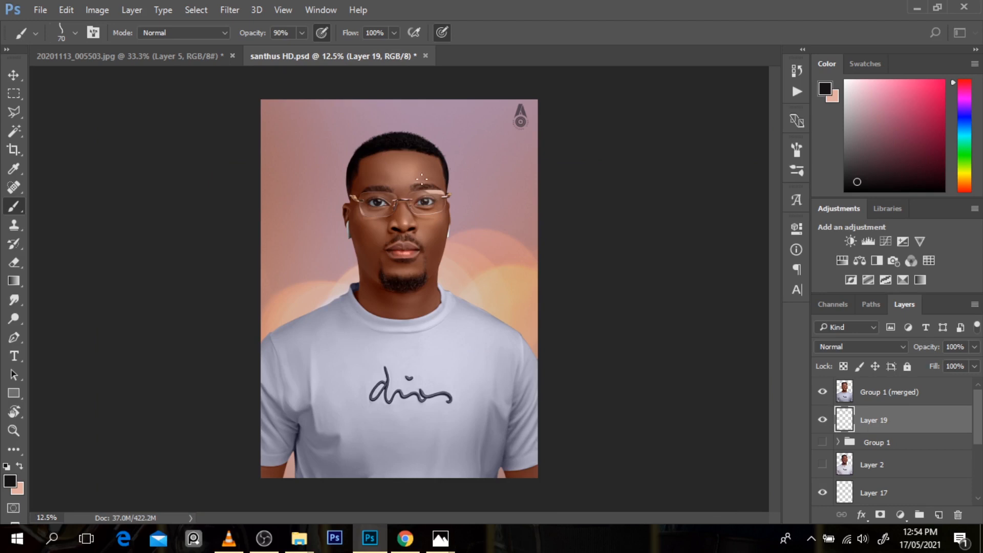
{"action": "left_click", "coordinate": [493, 221], "text": "ctrl"}
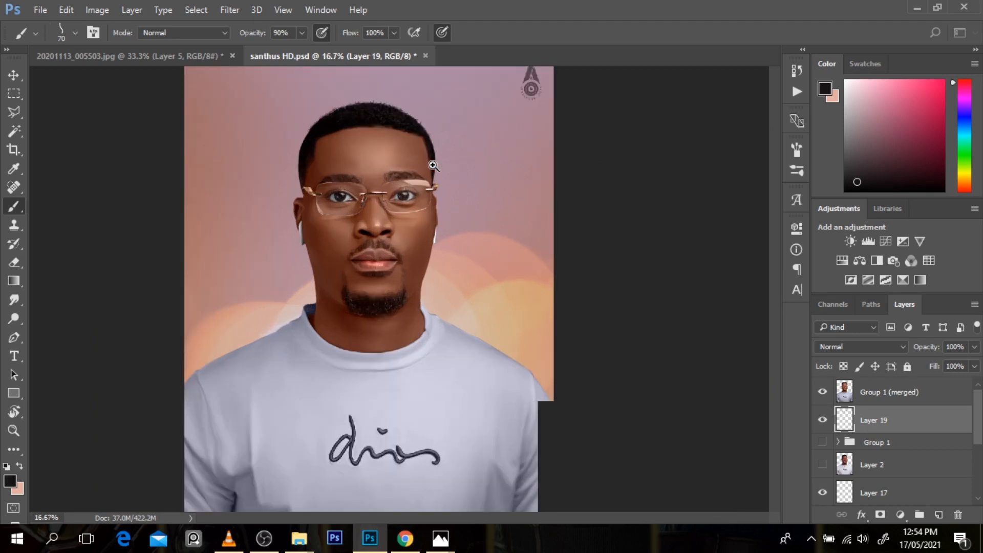
{"action": "left_click", "coordinate": [433, 165], "text": "ctrl"}
{"action": "scroll", "coordinate": [770, 249], "scroll_direction": "up", "scroll_amount": 3}
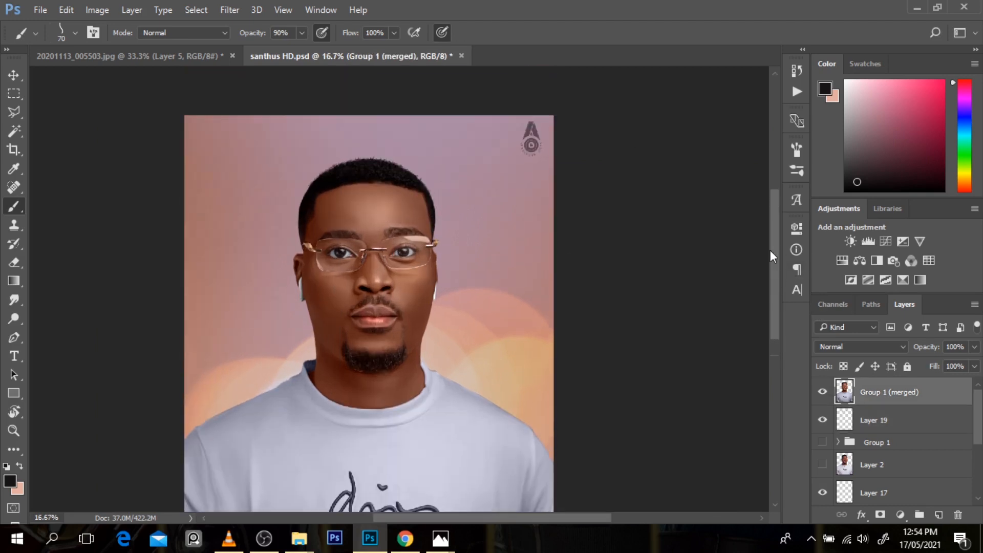
- Transform the strands on Layer 19 to 97.19% height and nudge them slightly upward against the hair
{"action": "left_click", "coordinate": [897, 421]}
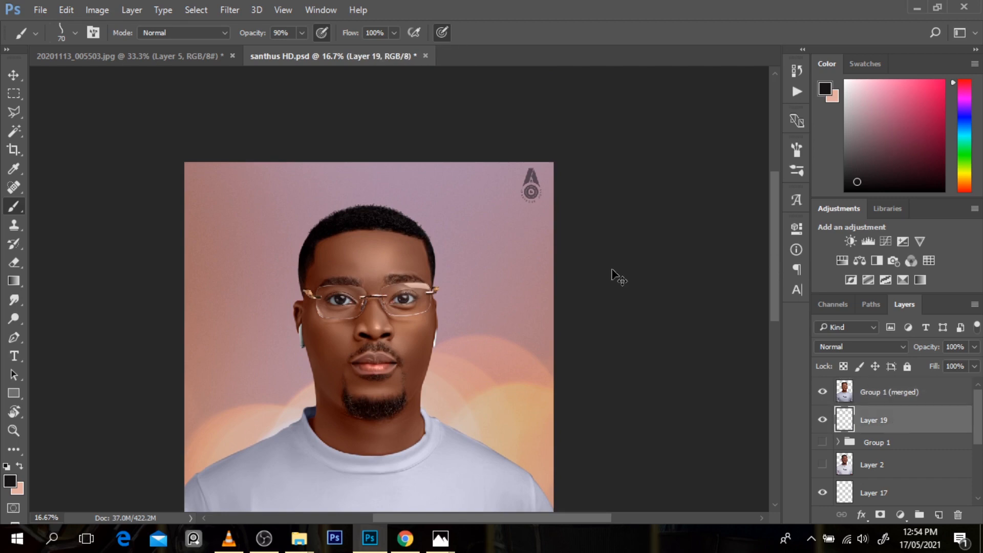
{"action": "key", "text": "ctrl+t"}
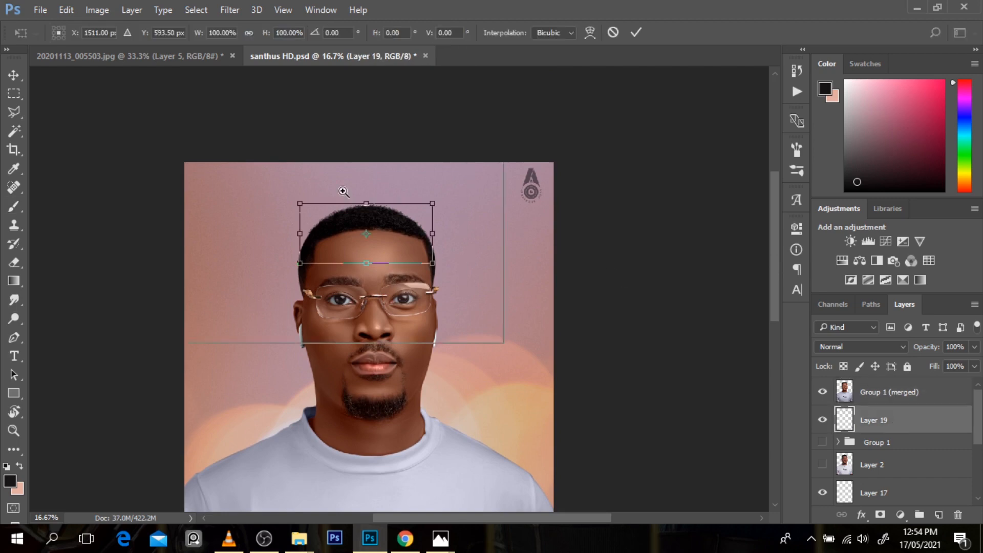
{"action": "left_click", "coordinate": [342, 191], "text": "ctrl"}
{"action": "left_click", "coordinate": [342, 191], "text": "ctrl"}
{"action": "left_click_drag", "start_coordinate": [391, 217], "coordinate": [391, 219]}
{"action": "key", "text": "Up"}
{"action": "key", "text": "Up"}
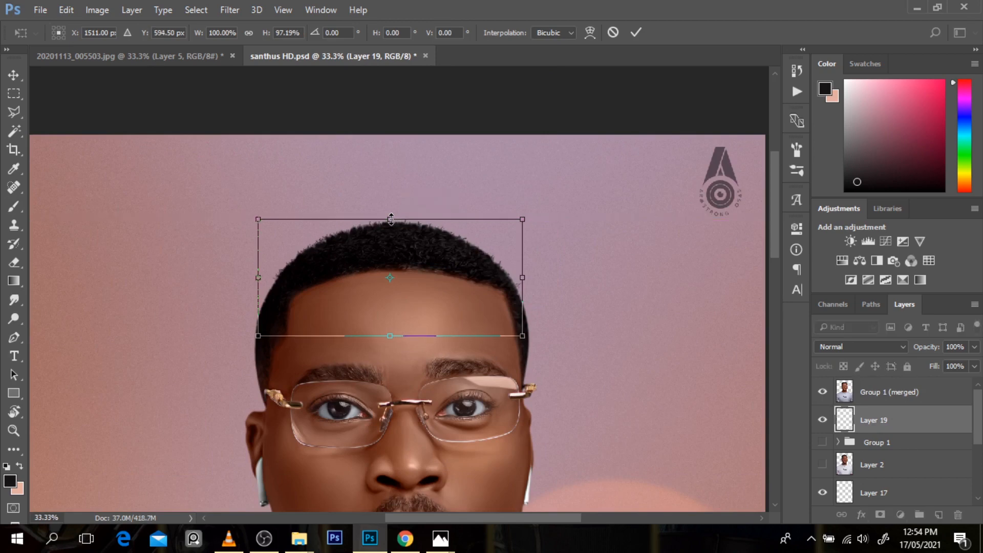
{"action": "key", "text": "Return"}
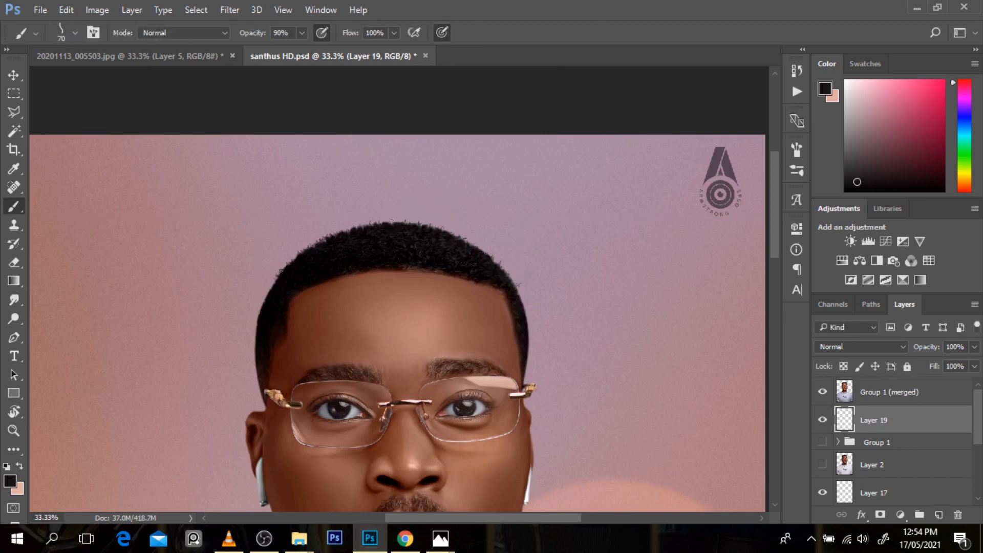
{"action": "left_click", "coordinate": [409, 217], "text": "ctrl+alt"}
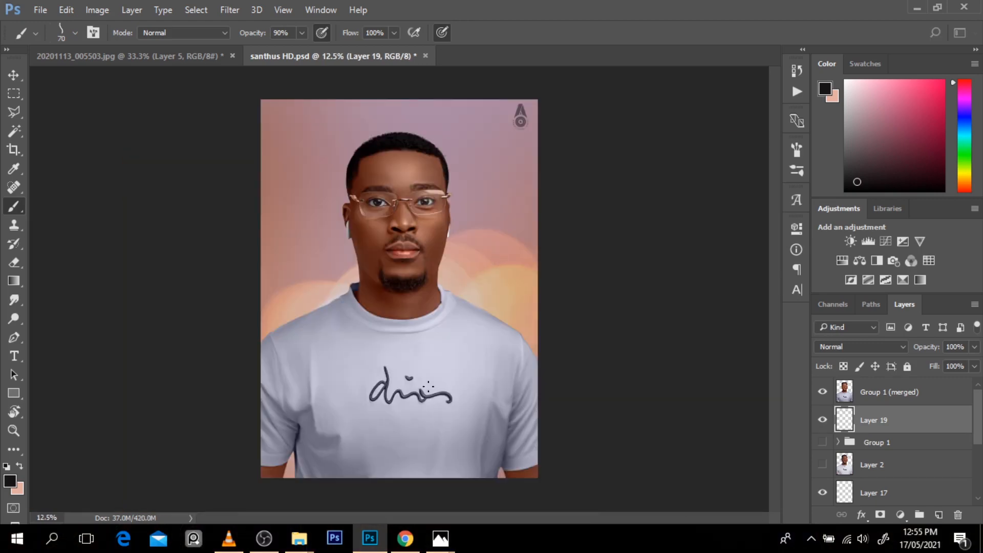
- Switch to Chrome, close the open Instagram post and show the profile's tagged posts
{"action": "left_click", "coordinate": [405, 538]}
{"action": "left_click", "coordinate": [948, 97]}
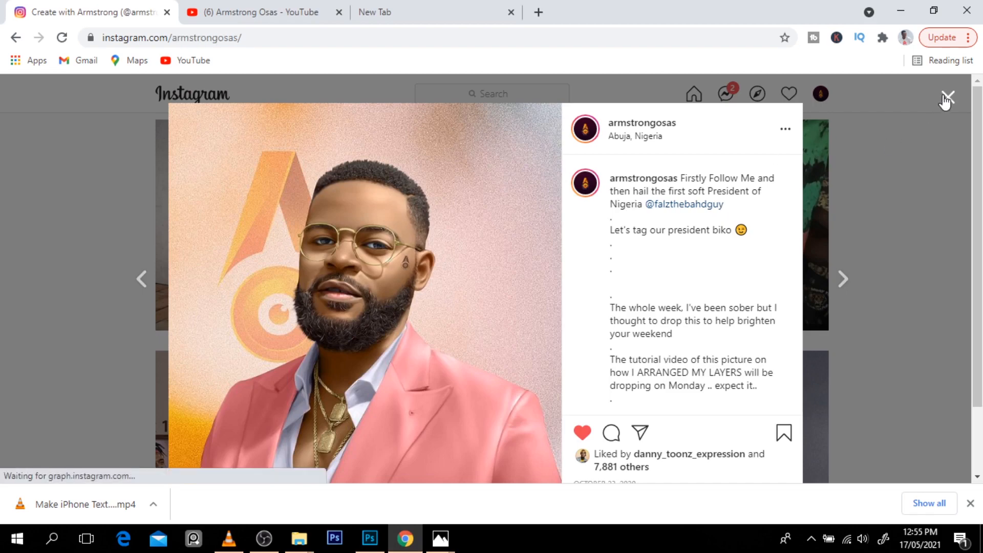
{"action": "left_click_drag", "start_coordinate": [978, 286], "coordinate": [977, 93]}
{"action": "scroll", "coordinate": [758, 241], "scroll_direction": "down", "scroll_amount": 4}
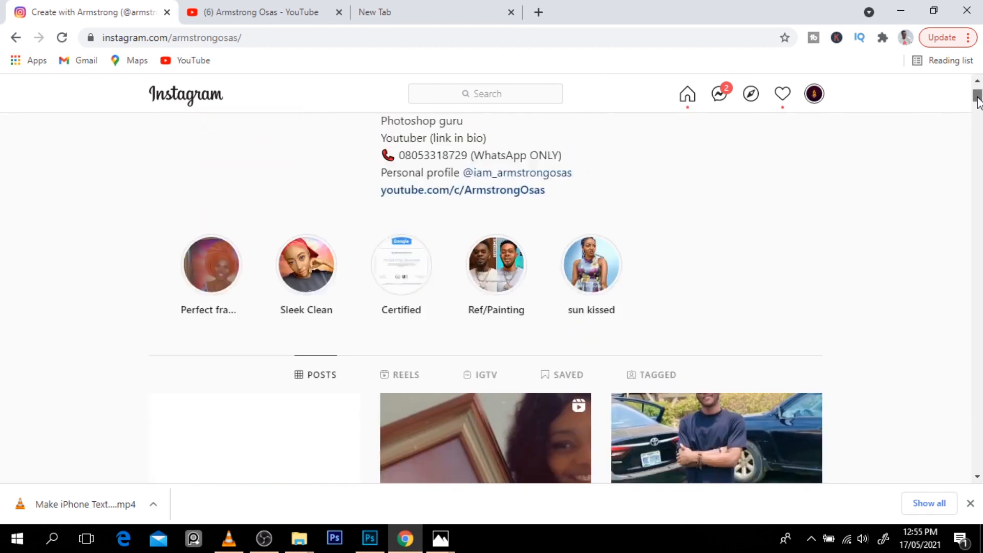
{"action": "left_click", "coordinate": [651, 285]}
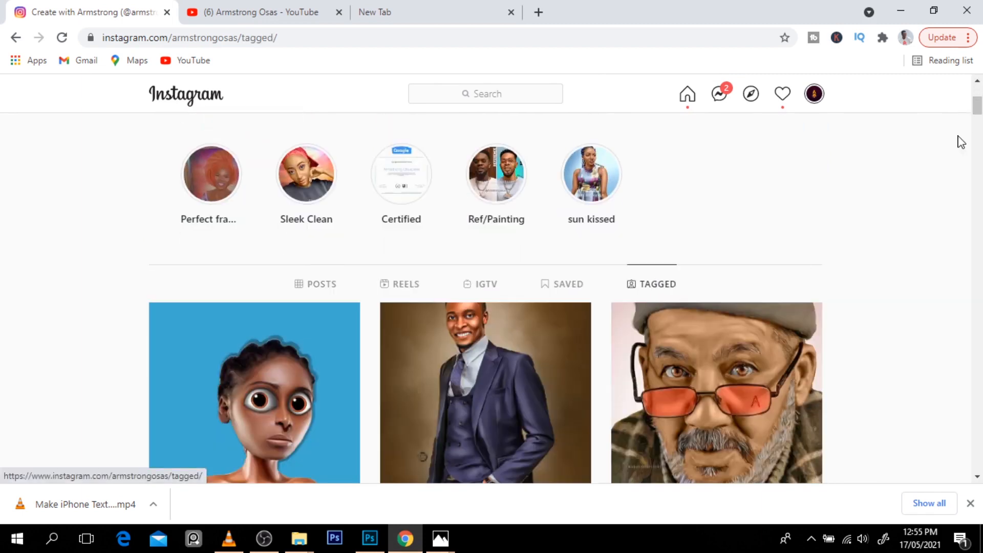
- Open the tagged portrait of the man in the navy suit and examine the full post
{"action": "left_click_drag", "start_coordinate": [977, 107], "coordinate": [977, 120]}
{"action": "left_click", "coordinate": [546, 159]}
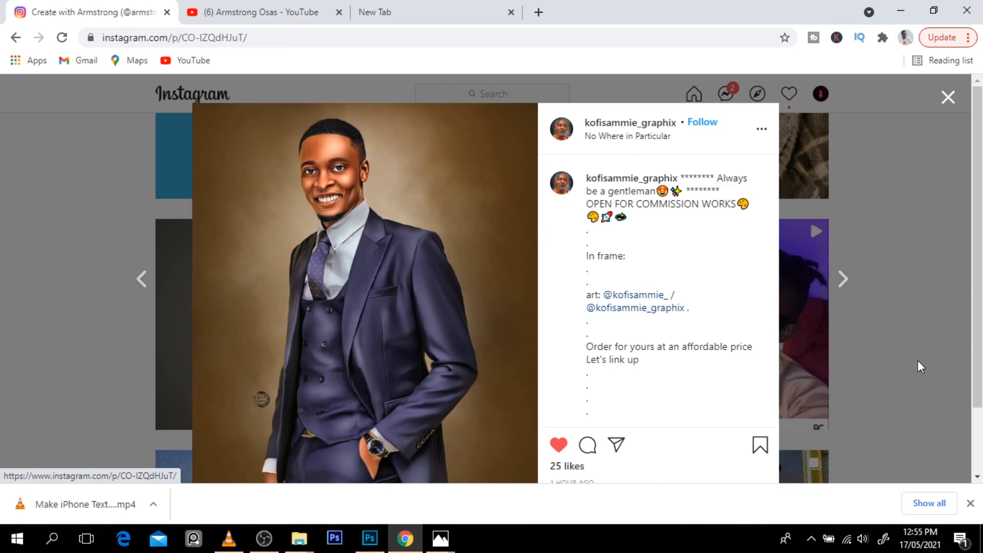
{"action": "scroll", "coordinate": [918, 361], "scroll_direction": "down", "scroll_amount": 1}
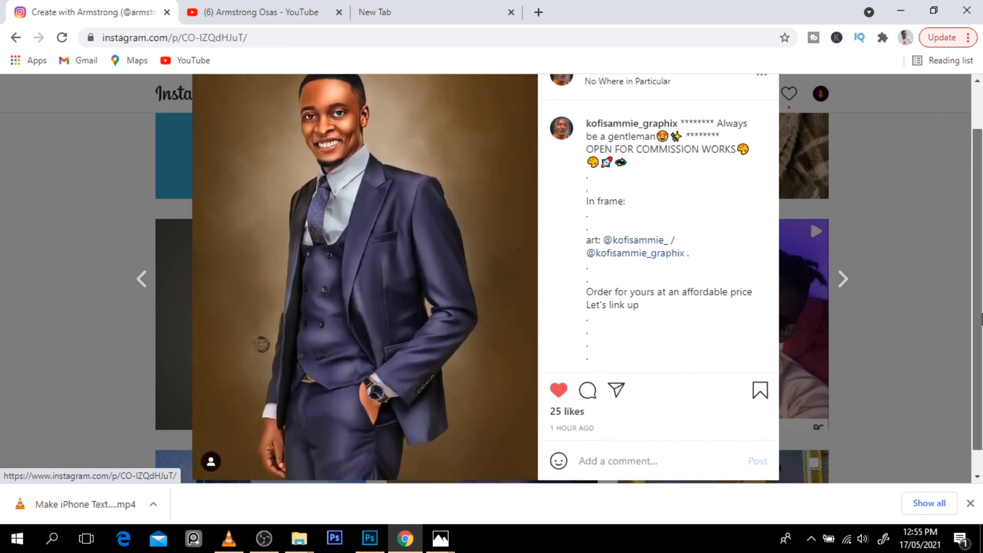
{"action": "scroll", "coordinate": [924, 211], "scroll_direction": "up", "scroll_amount": 1}
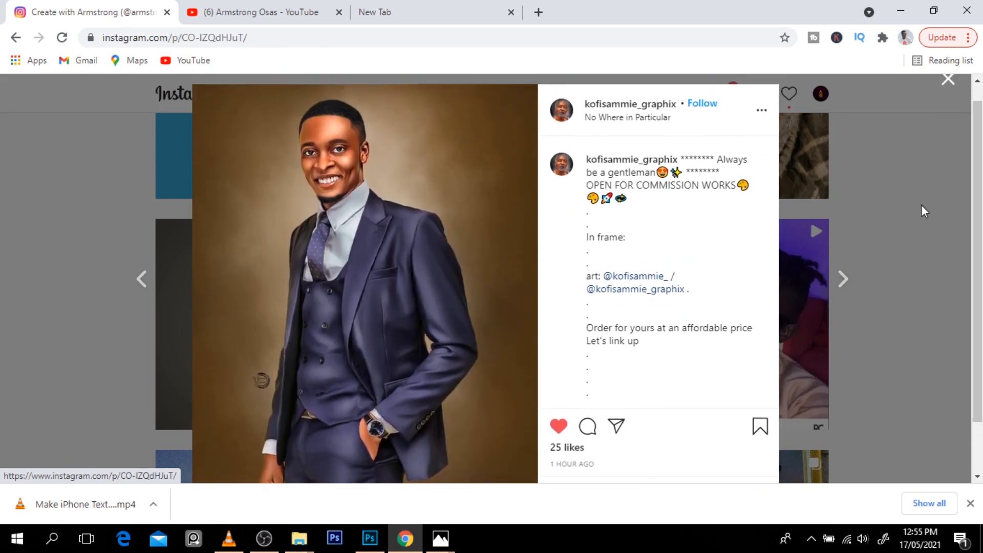
- Close the navy suit post and open the tagged portrait of the bearded man in the striped cap and yellow glasses
{"action": "left_click", "coordinate": [946, 82]}
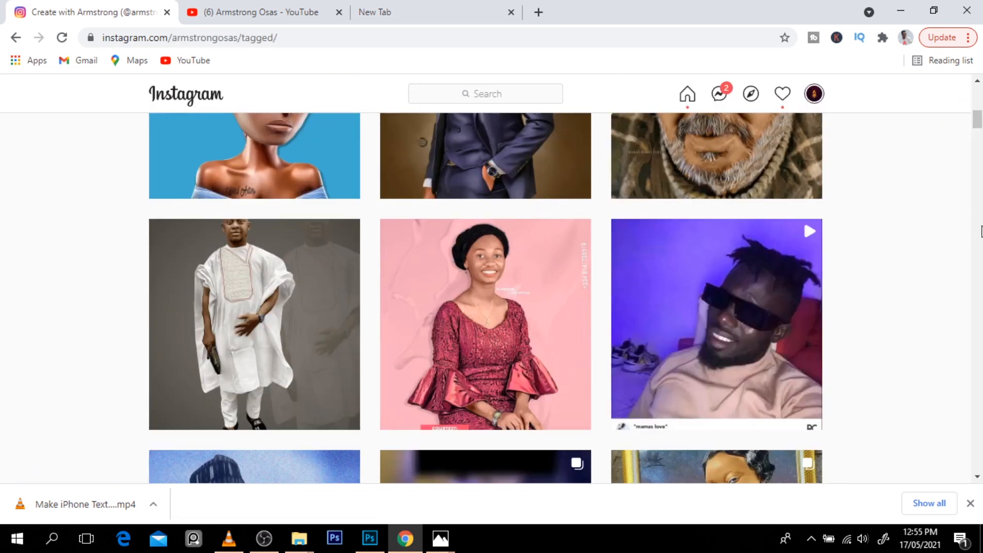
{"action": "left_click_drag", "start_coordinate": [980, 137], "coordinate": [980, 156]}
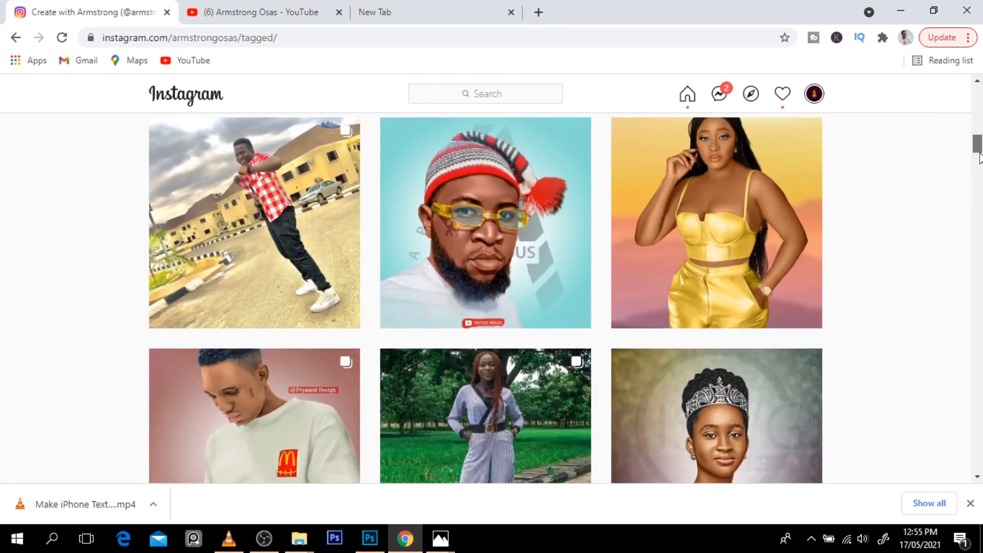
{"action": "left_click", "coordinate": [507, 167]}
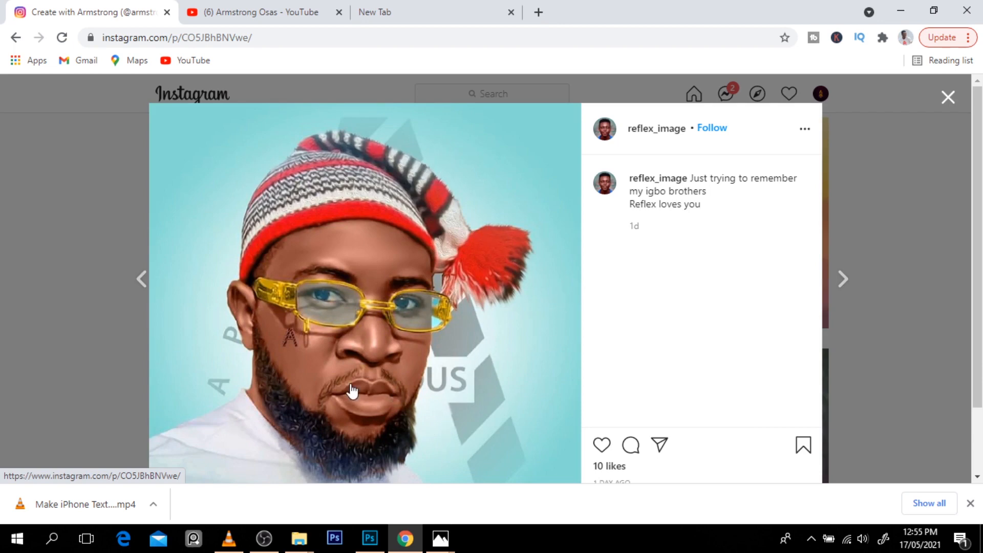
- Close the striped cap post and open the tagged portrait of the smiling bearded man in the blue, green and white shirt
{"action": "left_click", "coordinate": [948, 98]}
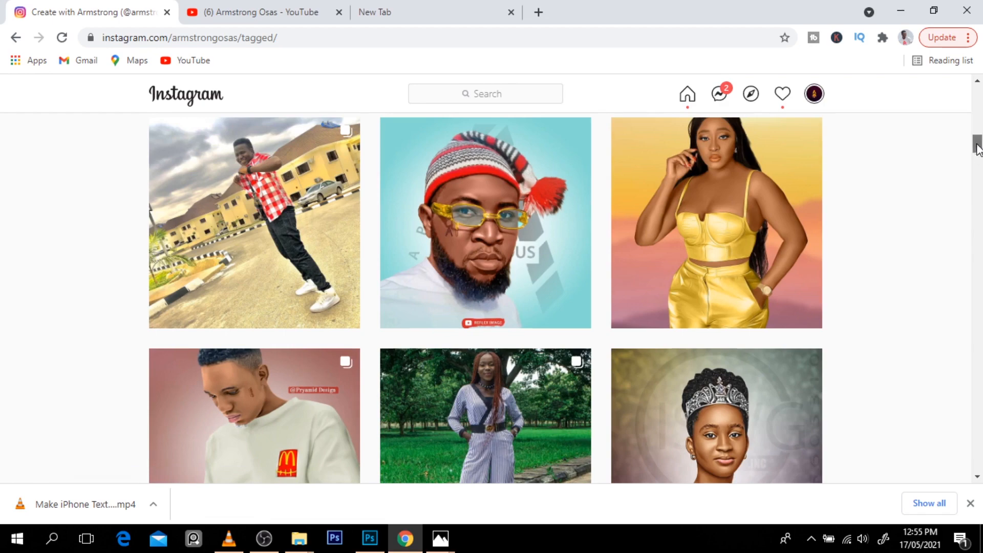
{"action": "left_click_drag", "start_coordinate": [979, 145], "coordinate": [978, 186]}
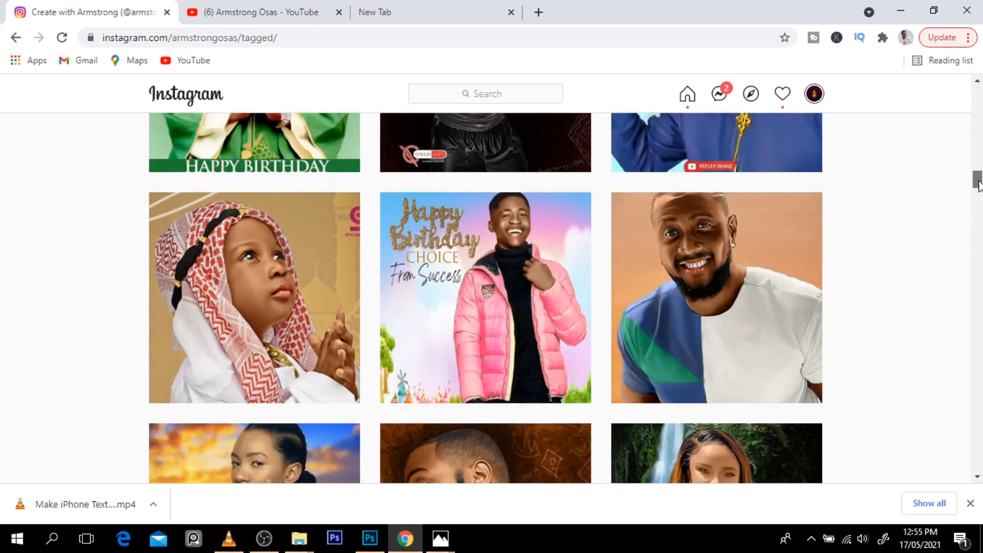
{"action": "left_click", "coordinate": [726, 208]}
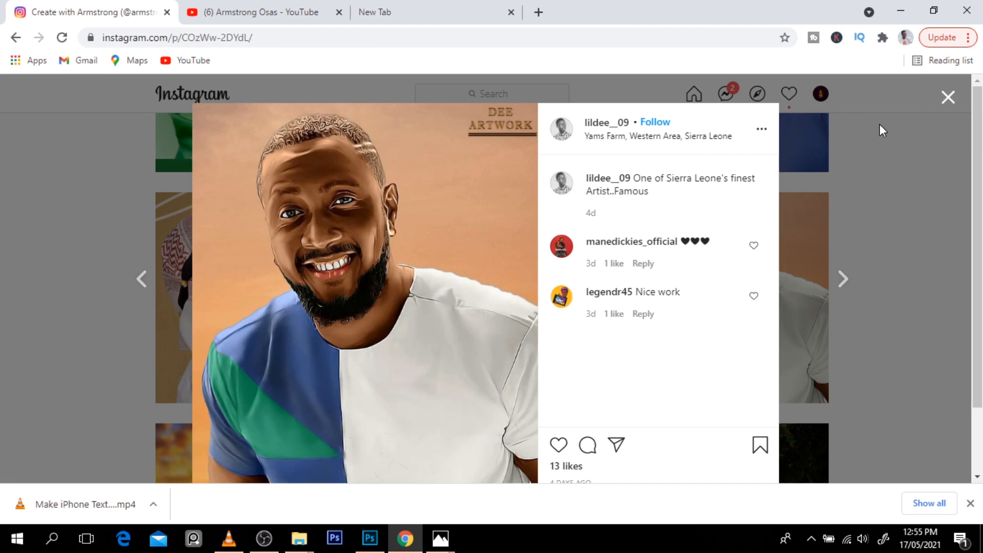
- Close the smiling man's post and open the tagged side-profile portrait of the bearded man in the yellow jacket
{"action": "left_click", "coordinate": [961, 100]}
{"action": "scroll", "coordinate": [980, 193], "scroll_direction": "down", "scroll_amount": 4}
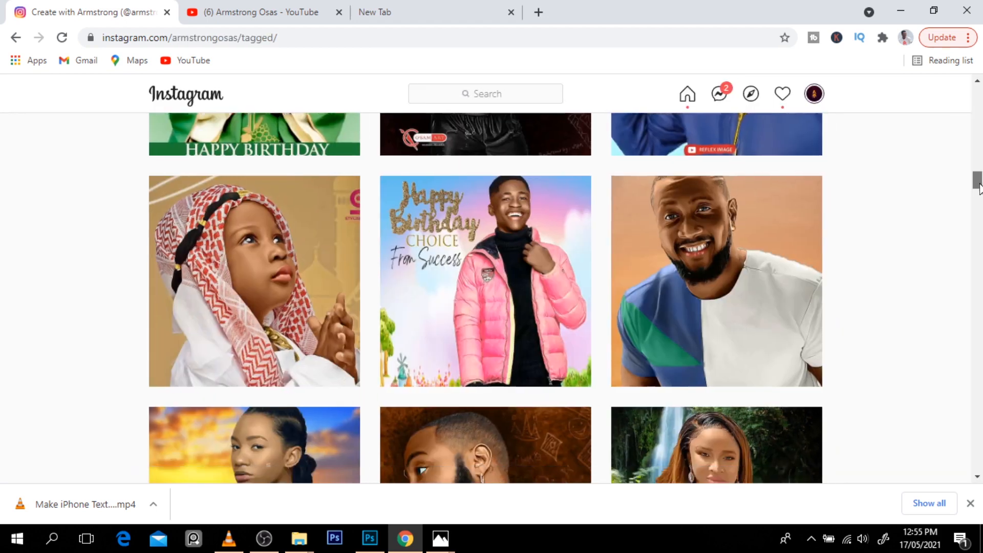
{"action": "scroll", "coordinate": [978, 193], "scroll_direction": "down", "scroll_amount": 2}
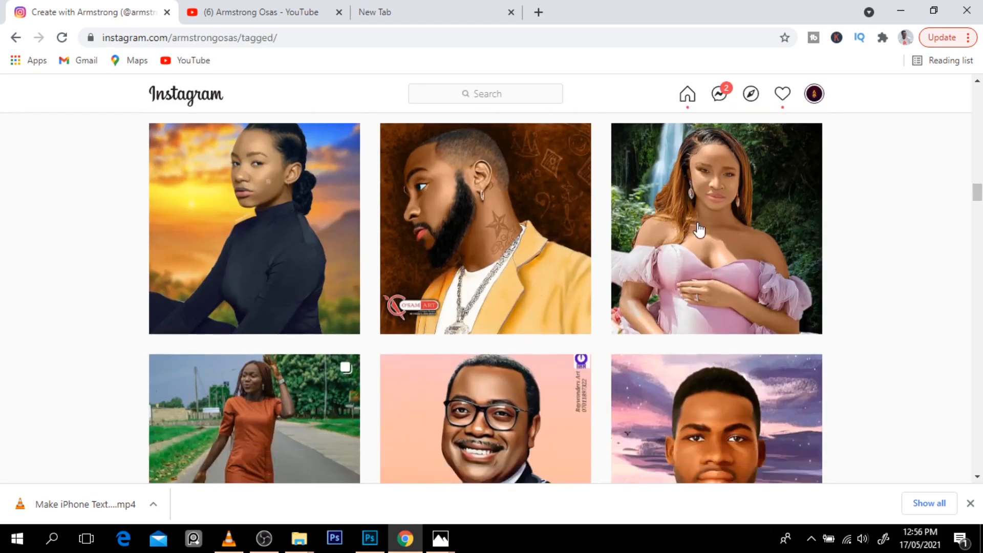
{"action": "left_click", "coordinate": [512, 191]}
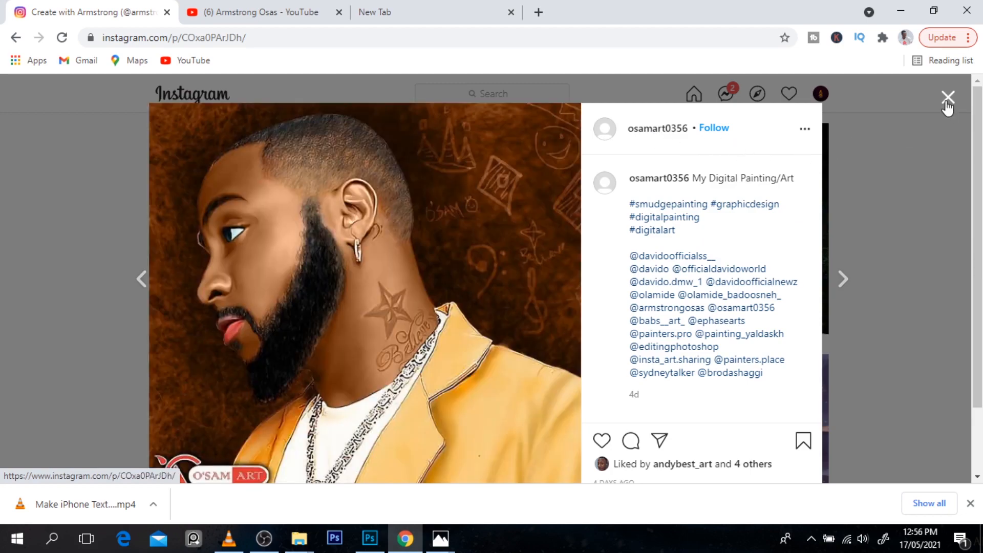
- Close the yellow jacket post and open the tagged portrait of the woman with long wavy black hair
{"action": "left_click", "coordinate": [947, 98]}
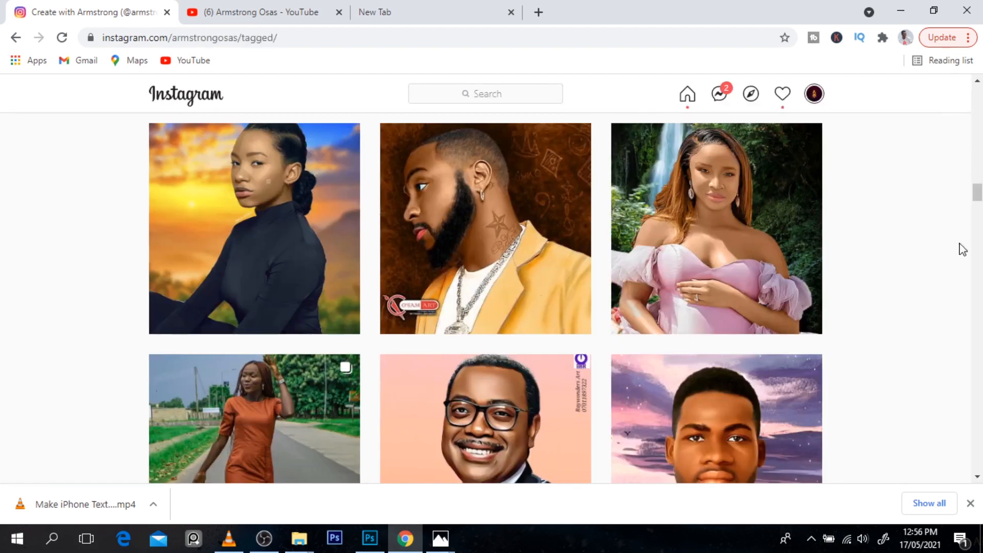
{"action": "left_click_drag", "start_coordinate": [978, 210], "coordinate": [978, 258]}
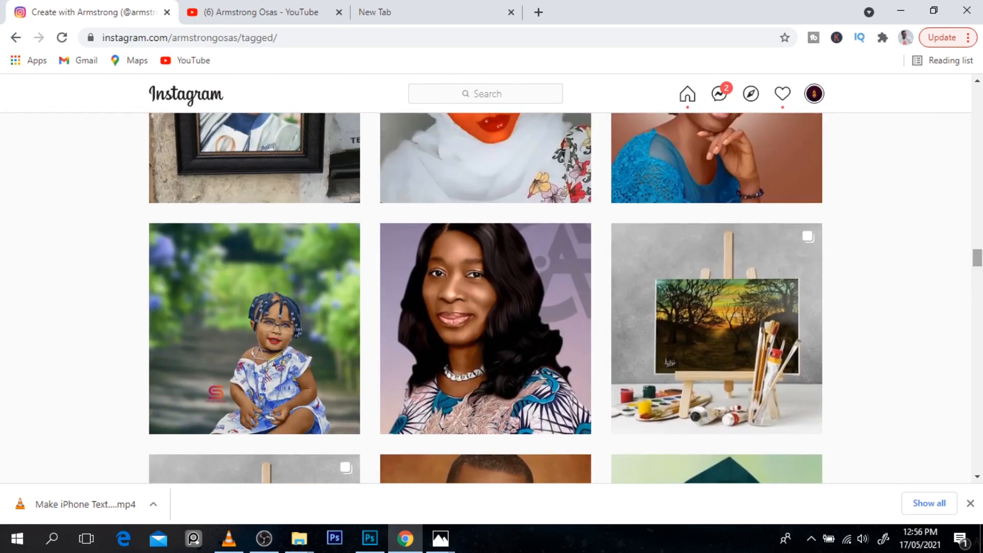
{"action": "left_click", "coordinate": [527, 253]}
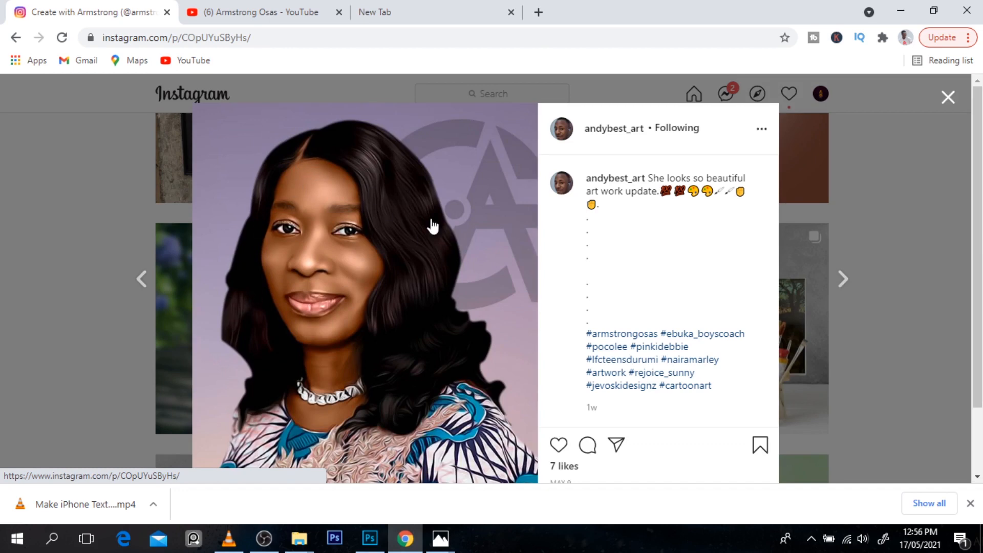
- Close the wavy-haired woman's post, return to the profile header and browse down to the older tagged posts
{"action": "left_click", "coordinate": [948, 97]}
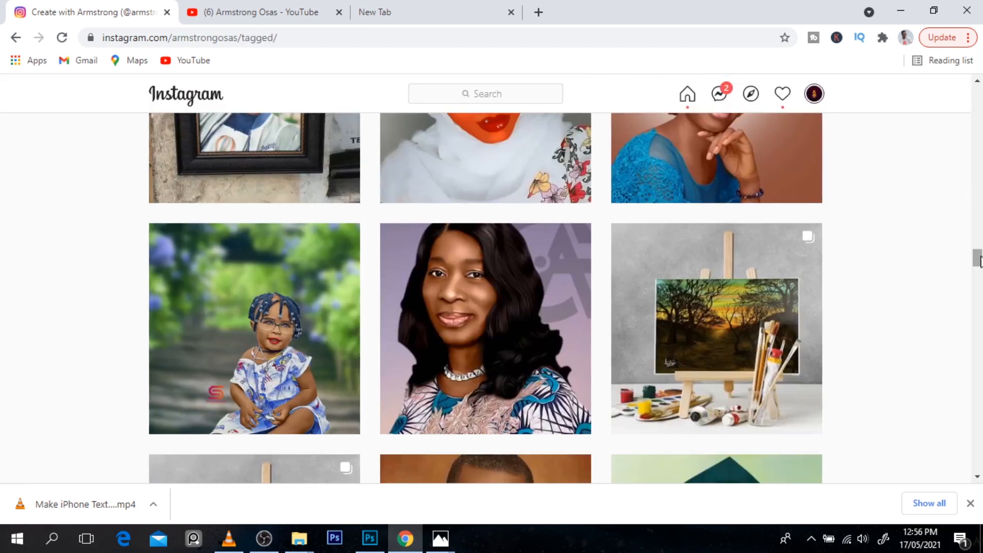
{"action": "left_click_drag", "start_coordinate": [977, 257], "coordinate": [968, 72]}
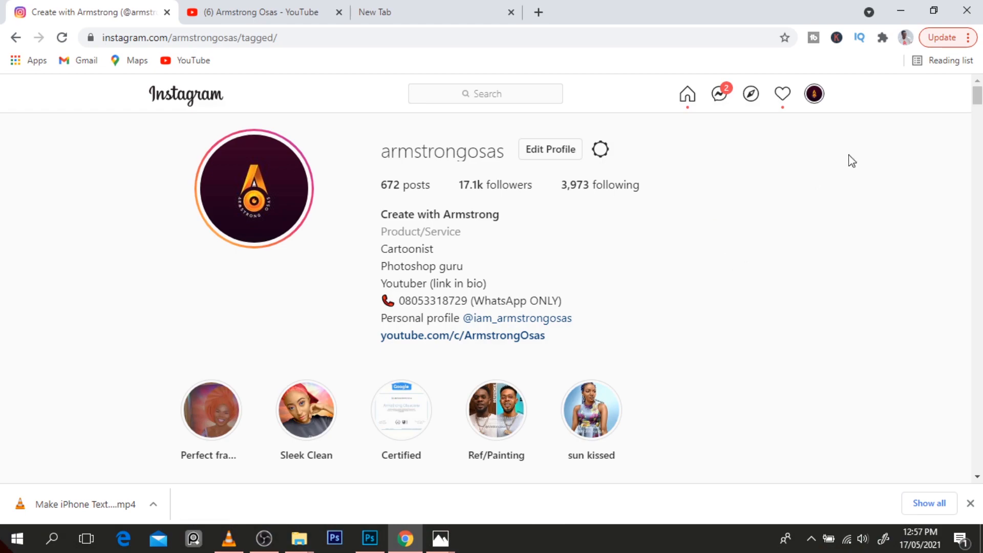
{"action": "left_click_drag", "start_coordinate": [978, 94], "coordinate": [978, 407]}
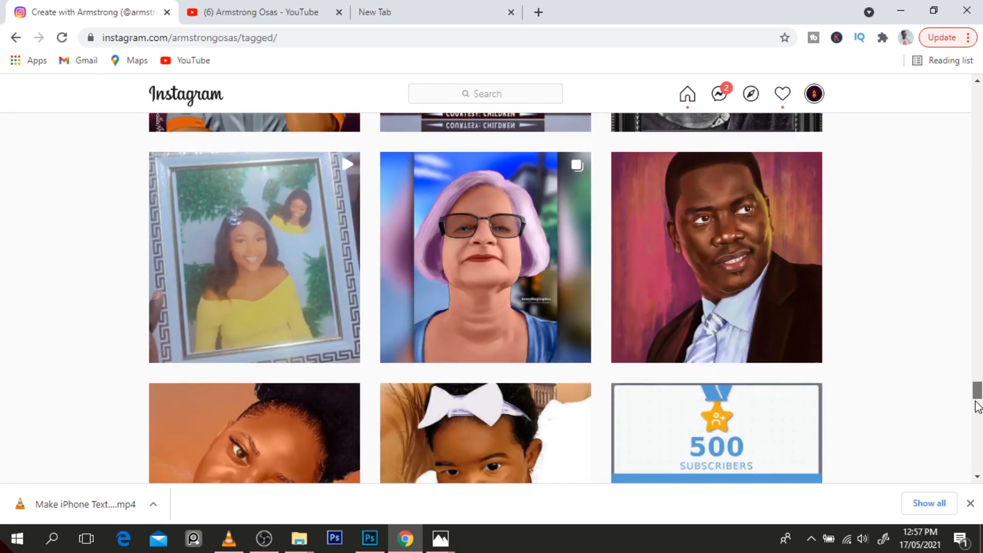
{"action": "left_click_drag", "start_coordinate": [978, 407], "coordinate": [978, 412]}
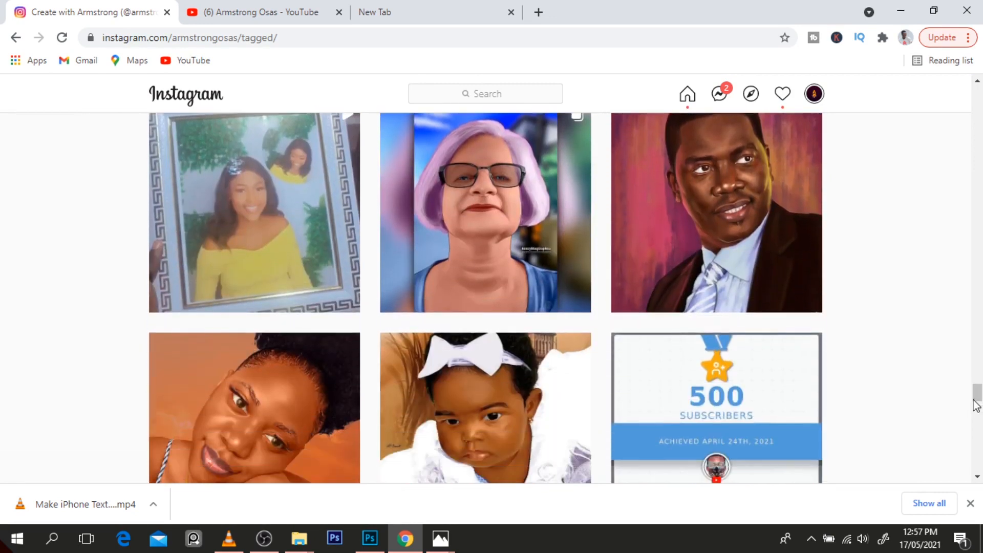
- Open the tagged painting of the man in the dark suit and striped tie, like the post and close it
{"action": "left_click", "coordinate": [749, 141]}
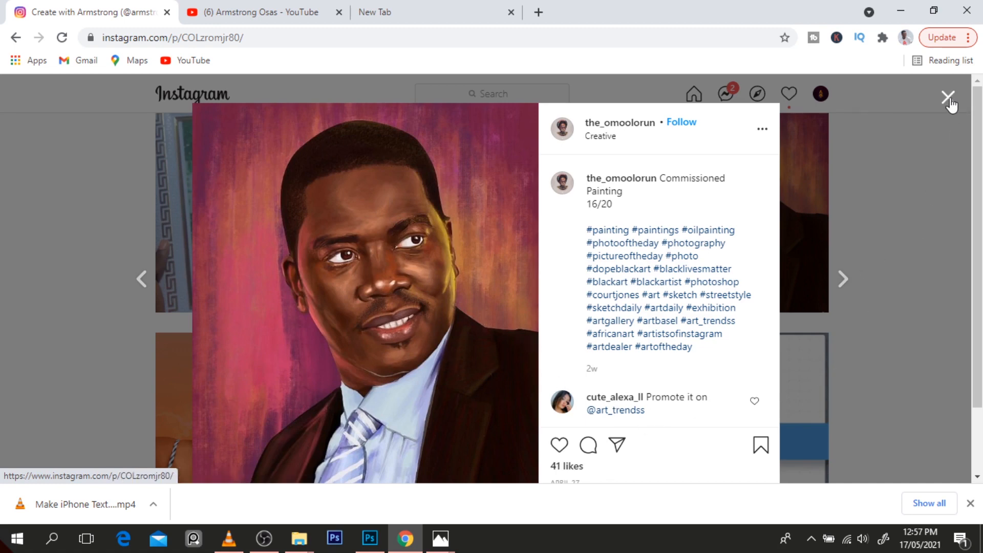
{"action": "left_click", "coordinate": [559, 445]}
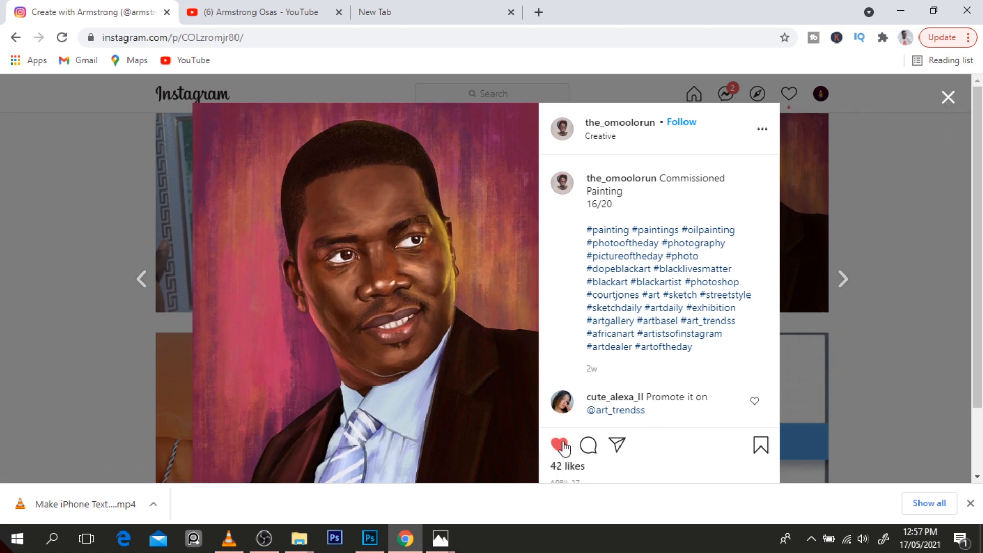
{"action": "left_click", "coordinate": [942, 100]}
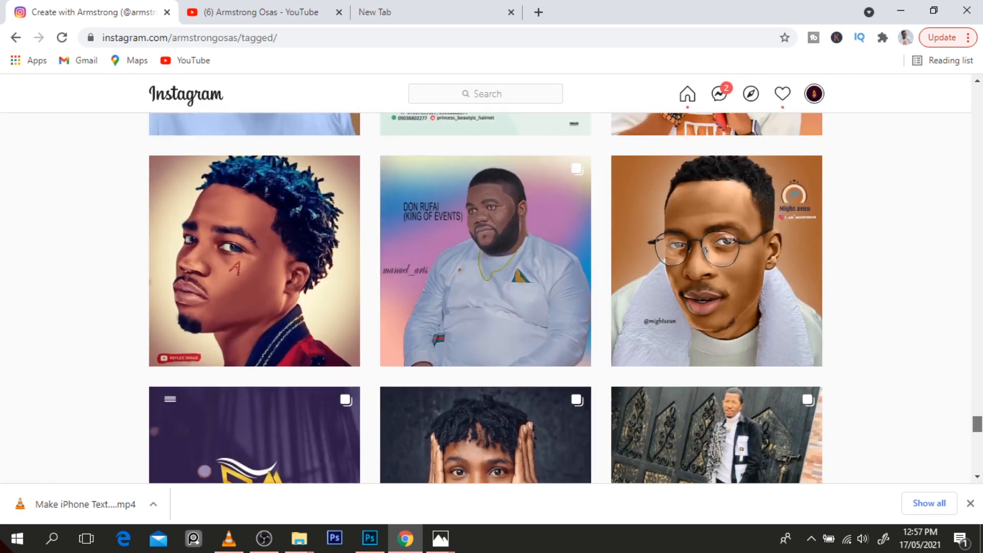
- Switch to the YouTube channel page and browse its uploaded videos
{"action": "left_click", "coordinate": [246, 13]}
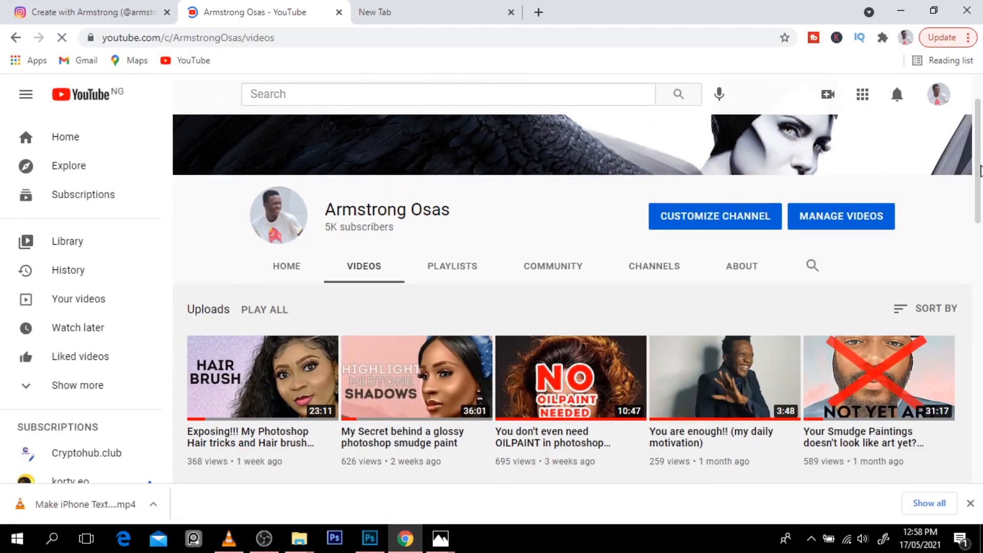
{"action": "scroll", "coordinate": [981, 175], "scroll_direction": "down", "scroll_amount": 1}
{"action": "scroll", "coordinate": [981, 176], "scroll_direction": "down", "scroll_amount": 2}
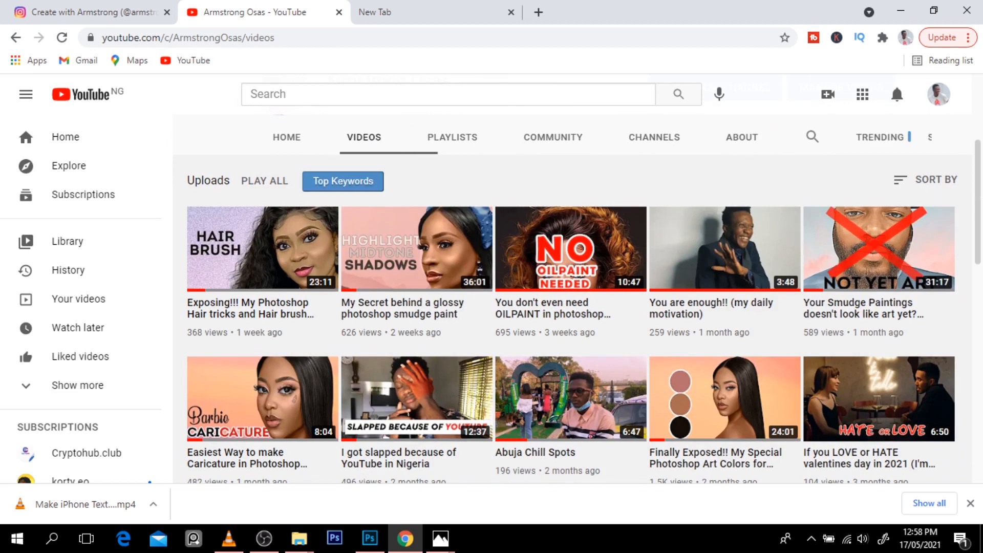
{"action": "scroll", "coordinate": [572, 305], "scroll_direction": "down", "scroll_amount": 1}
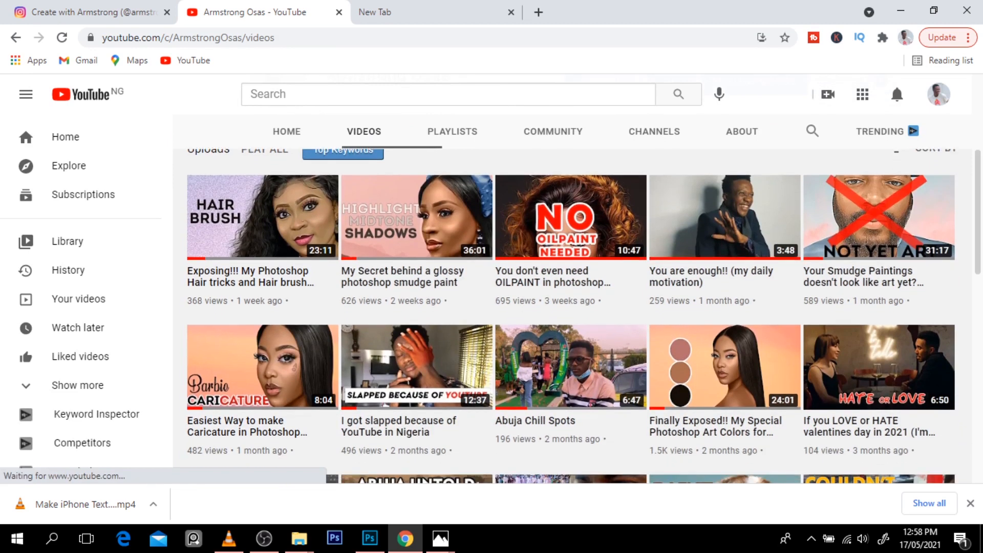
{"action": "scroll", "coordinate": [572, 304], "scroll_direction": "down", "scroll_amount": 1}
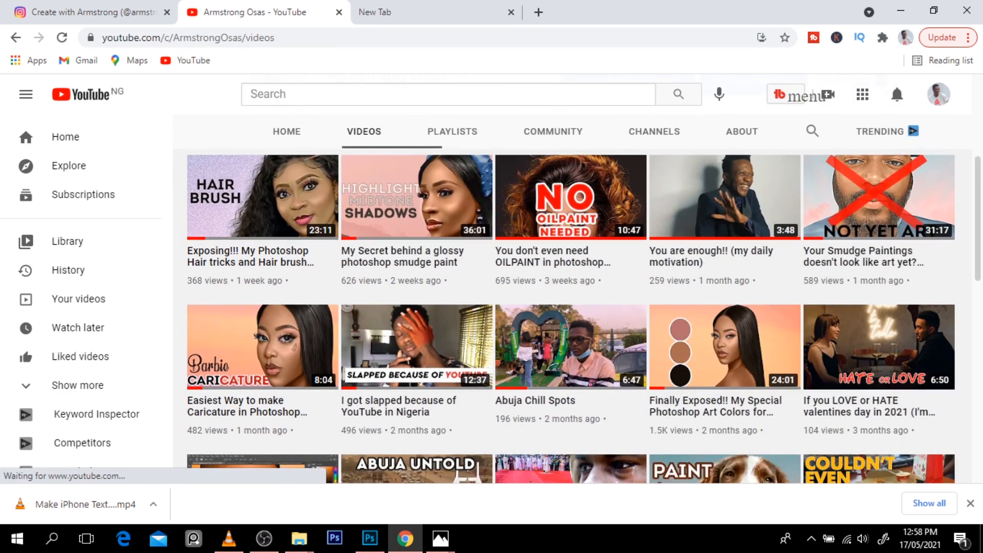